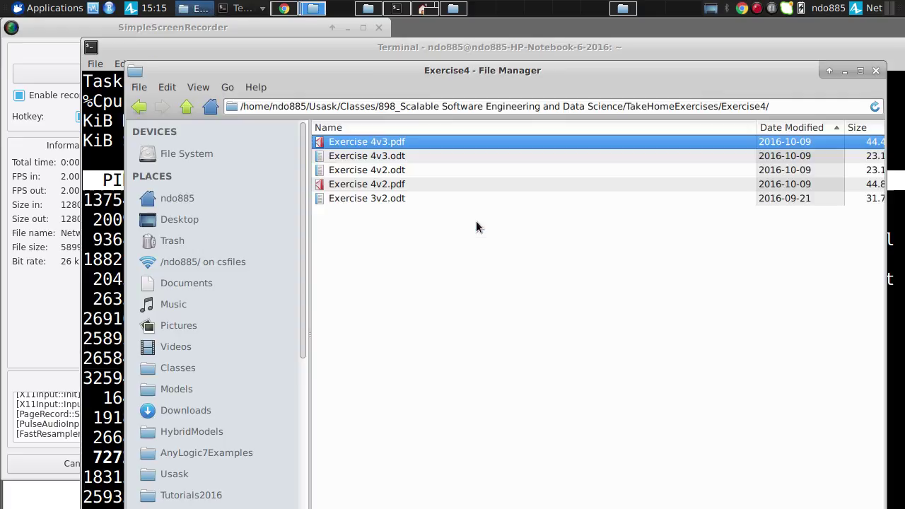
# Step: Launch the anylogic executable from AnyLogicPLE_7_3_4/anylogic in the home folder and minimize the Welcome page
pyautogui.click(187, 107)
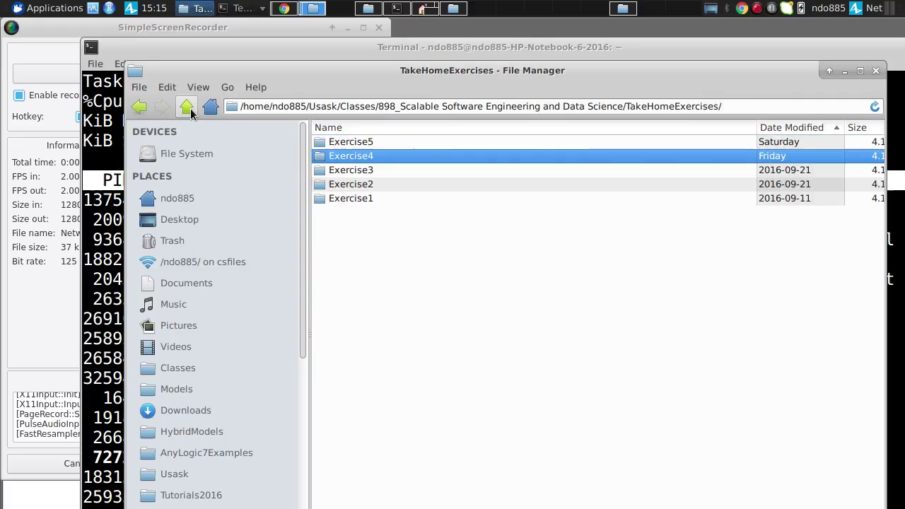
pyautogui.click(180, 199)
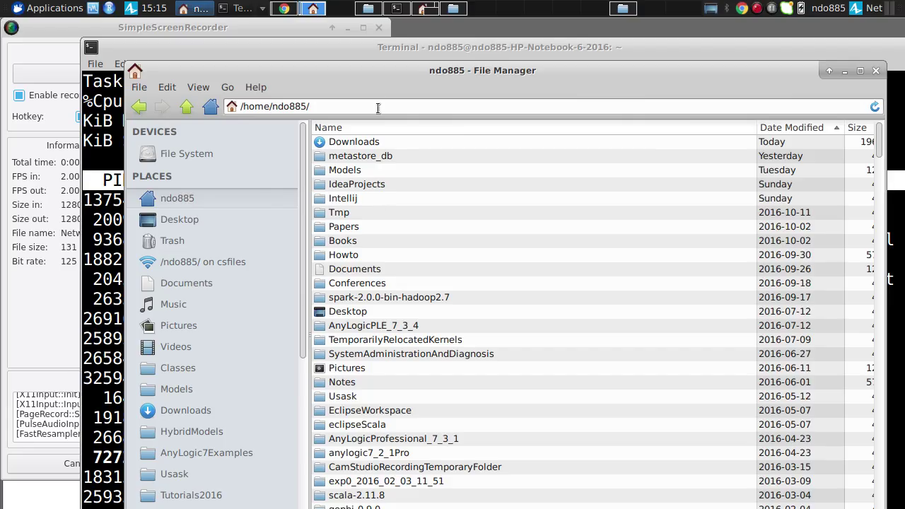
pyautogui.doubleClick(365, 326)
pyautogui.doubleClick(382, 141)
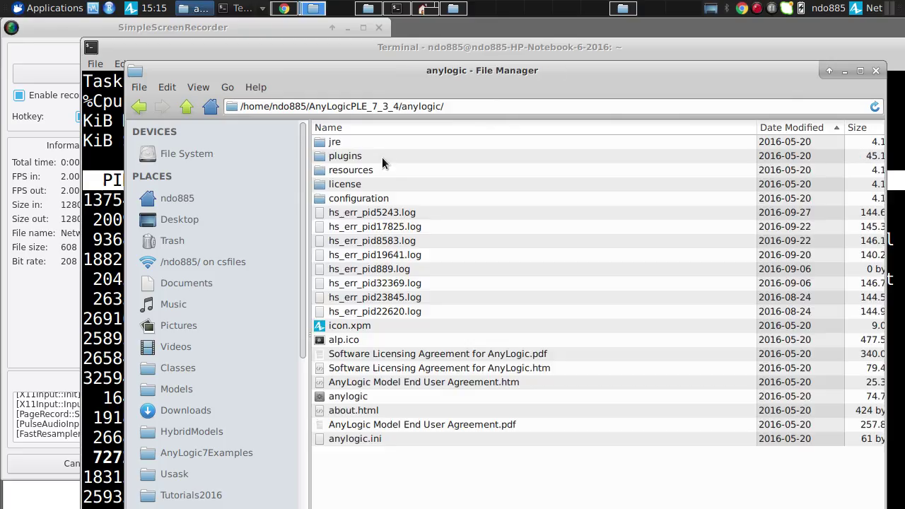
pyautogui.click(350, 396)
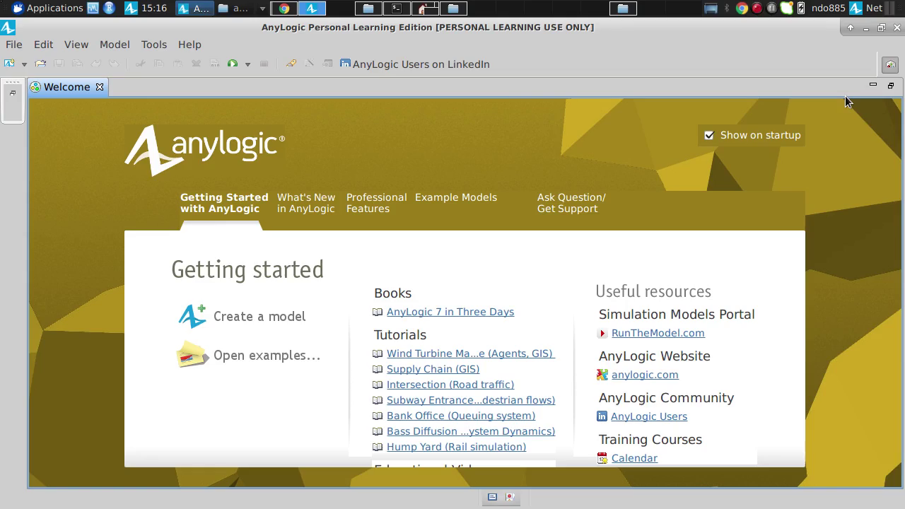
pyautogui.click(874, 86)
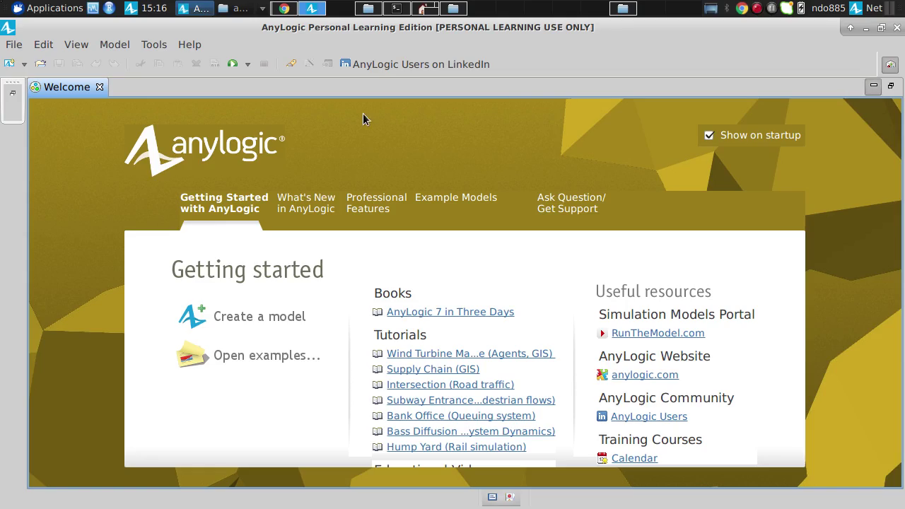
# Step: Try to open HybridNetworkModelCMPT394Fall2017.alp from the recently opened models
pyautogui.click(12, 45)
pyautogui.moveTo(118, 95)
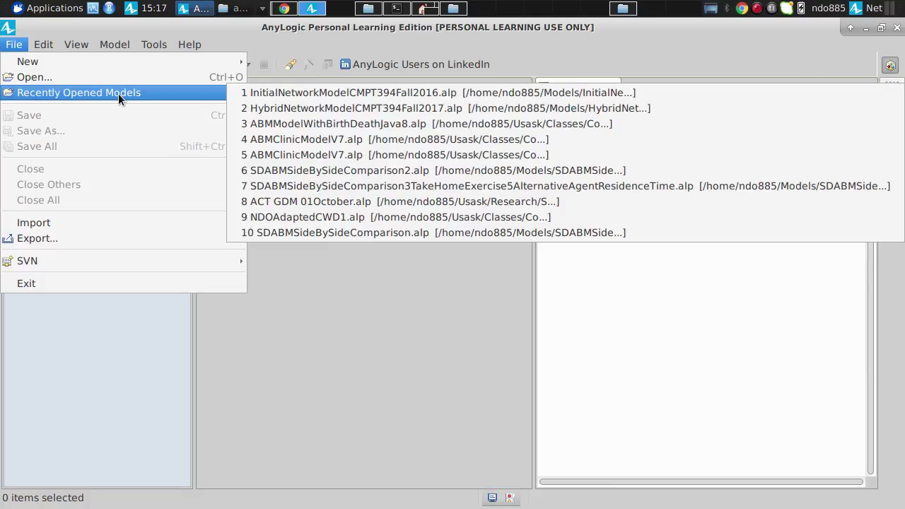
pyautogui.click(322, 109)
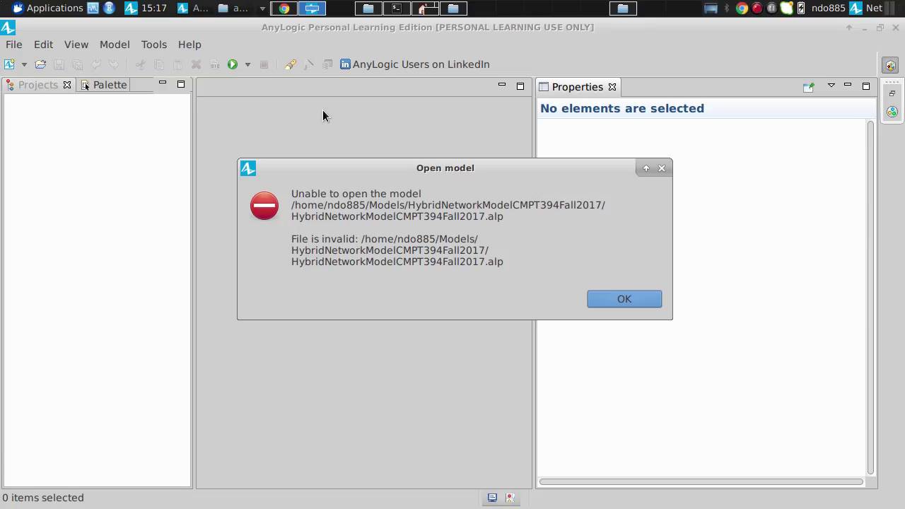
pyautogui.press('Return')
# Step: Open HybridNetworkModelCMPT394Fall2017.alp from ModelsBuiltInClass/HybridNetworkModelCMPT394Fall2016 and dismiss the update notice
pyautogui.hotkey('alt', 'f')
pyautogui.press('Right')
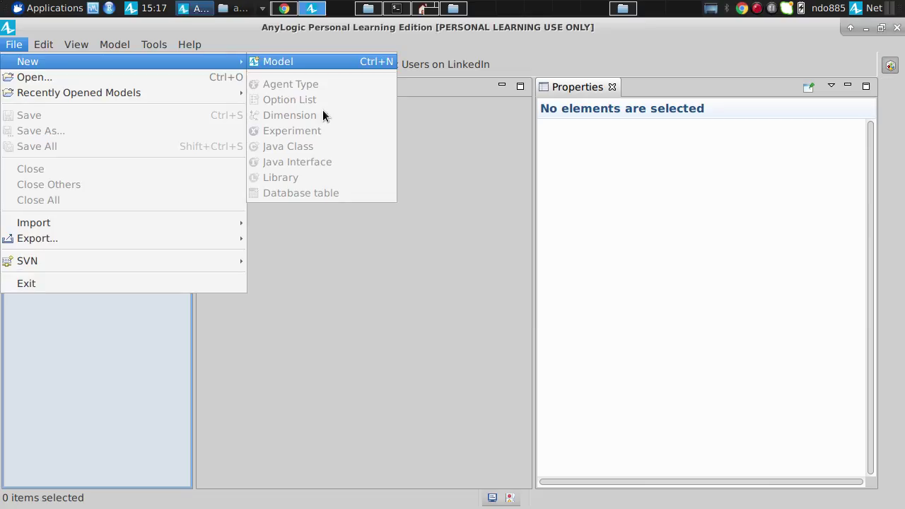
pyautogui.press('Left')
pyautogui.press('Down')
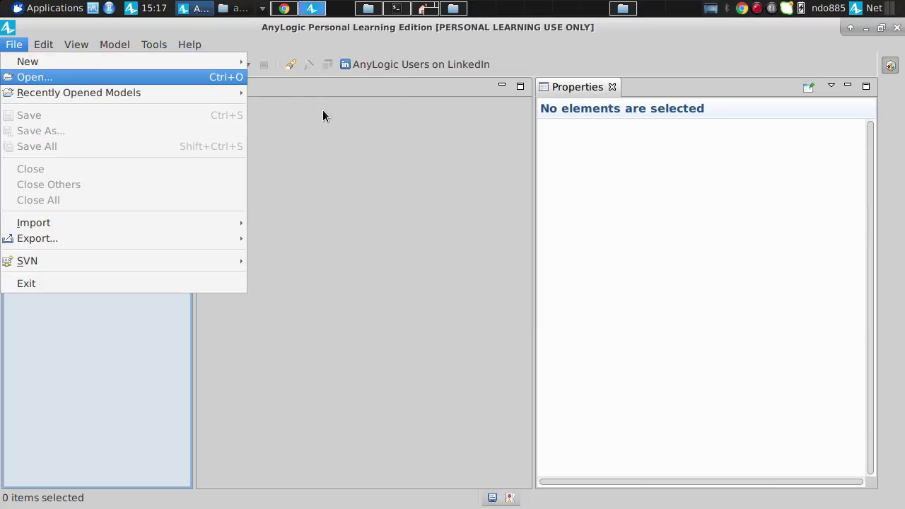
pyautogui.press('Return')
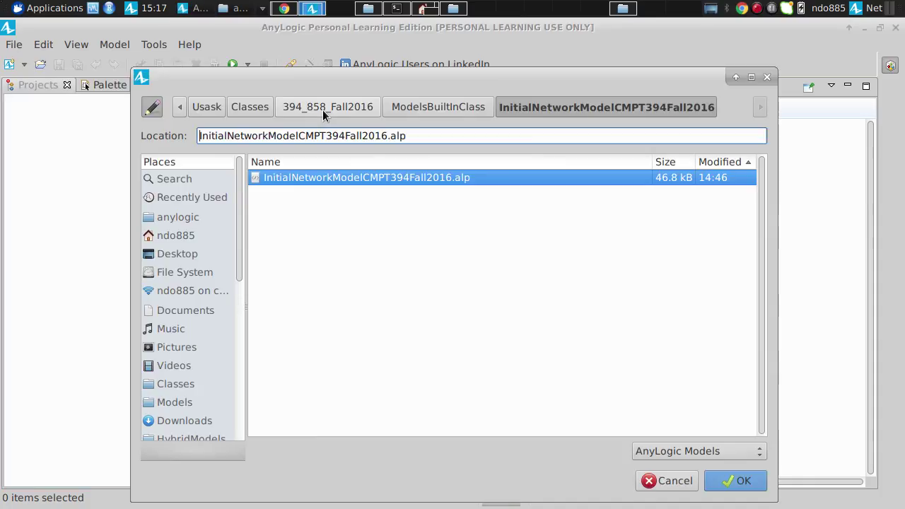
pyautogui.click(454, 108)
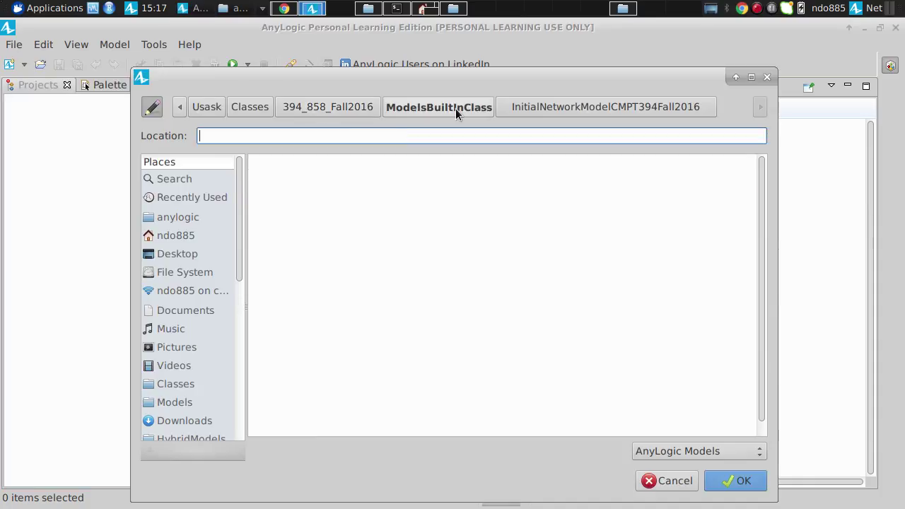
pyautogui.doubleClick(374, 179)
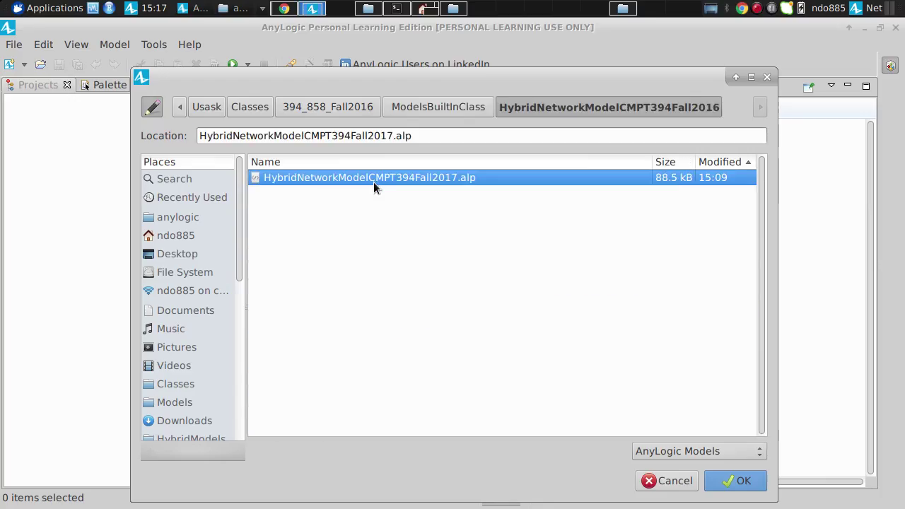
pyautogui.doubleClick(373, 184)
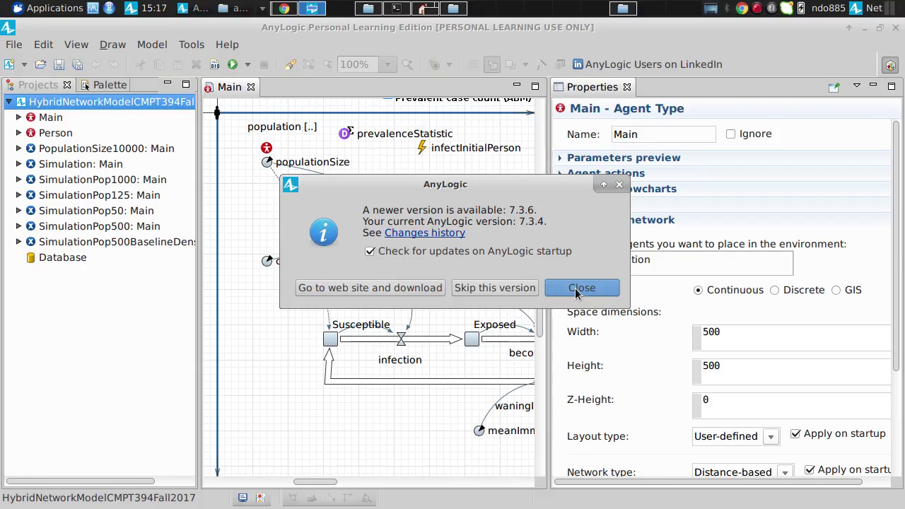
pyautogui.click(571, 288)
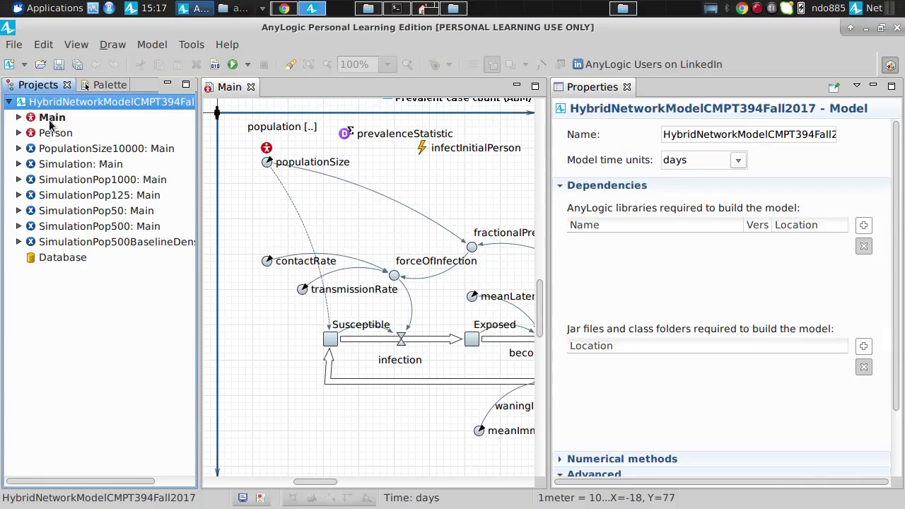
# Step: Set the network type of the Main agent type to Ring lattice
pyautogui.click(49, 121)
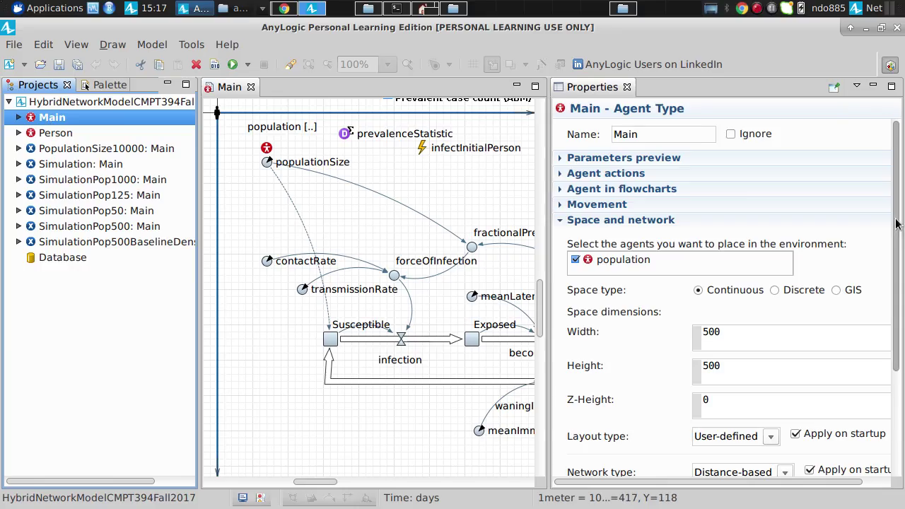
pyautogui.scroll(-3, 895, 224)
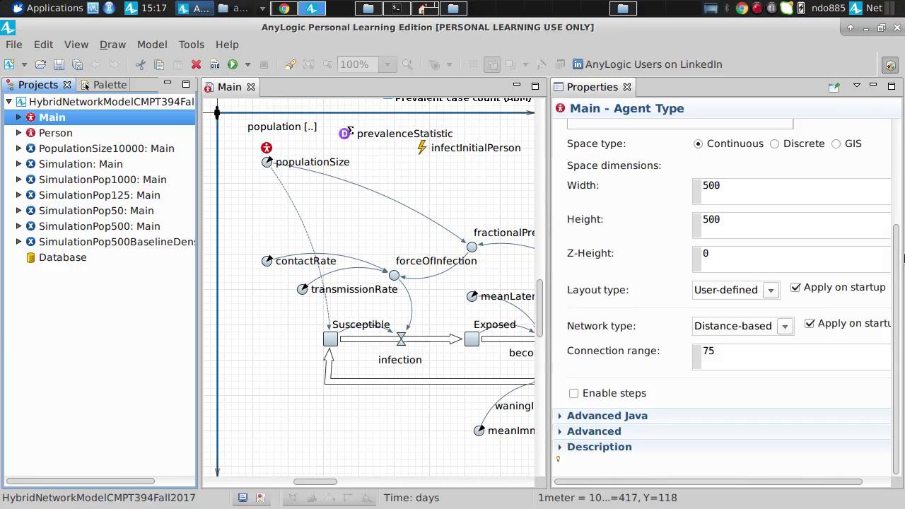
pyautogui.moveTo(898, 261)
pyautogui.mouseDown()
pyautogui.moveTo(898, 216)
pyautogui.moveTo(895, 269)
pyautogui.mouseUp()
pyautogui.click(783, 331)
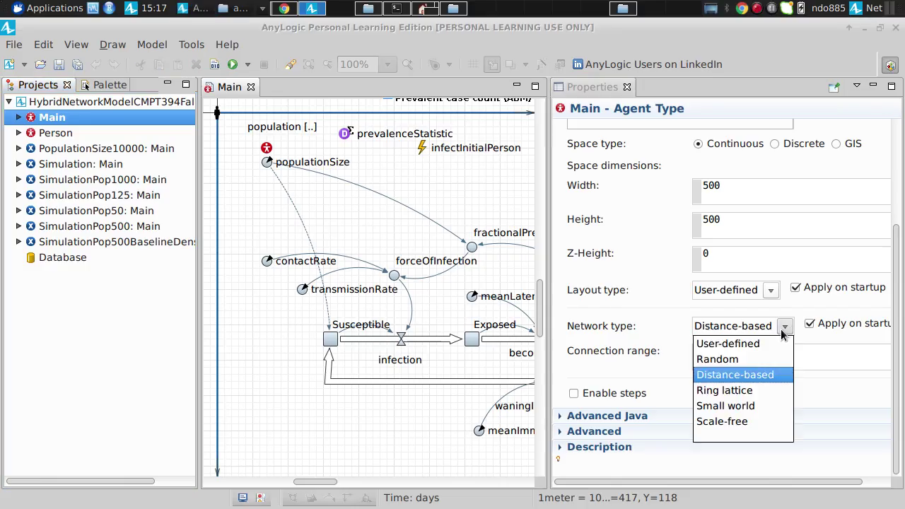
pyautogui.click(751, 391)
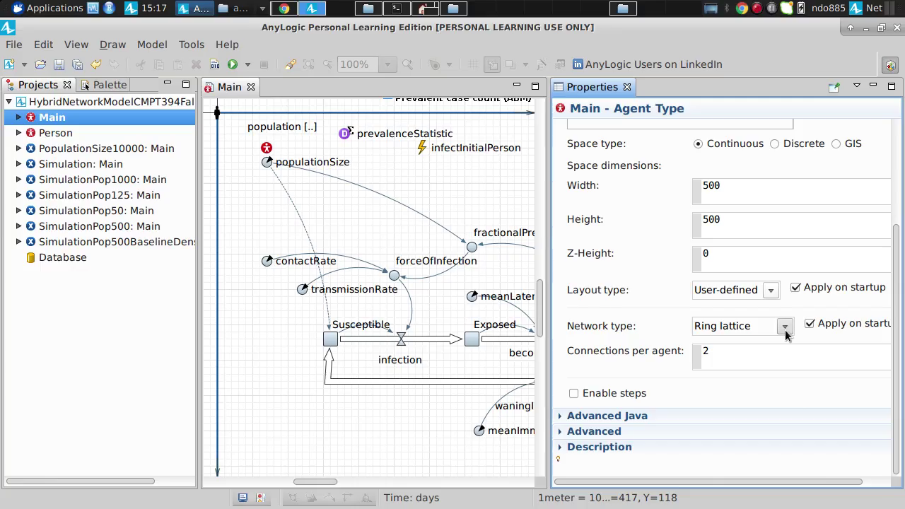
pyautogui.click(729, 351)
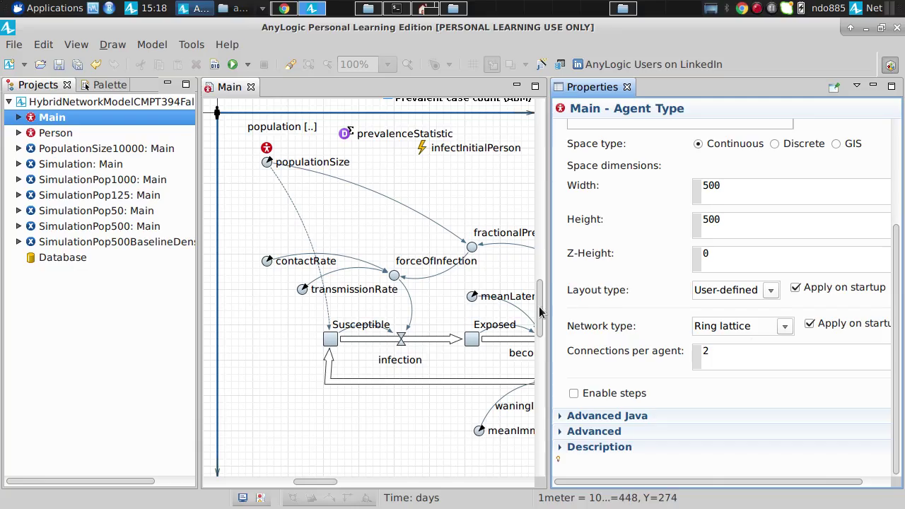
pyautogui.click(735, 350)
# Step: Run the Simulation experiment in virtual time at maximum speed, then pause it
pyautogui.click(76, 165)
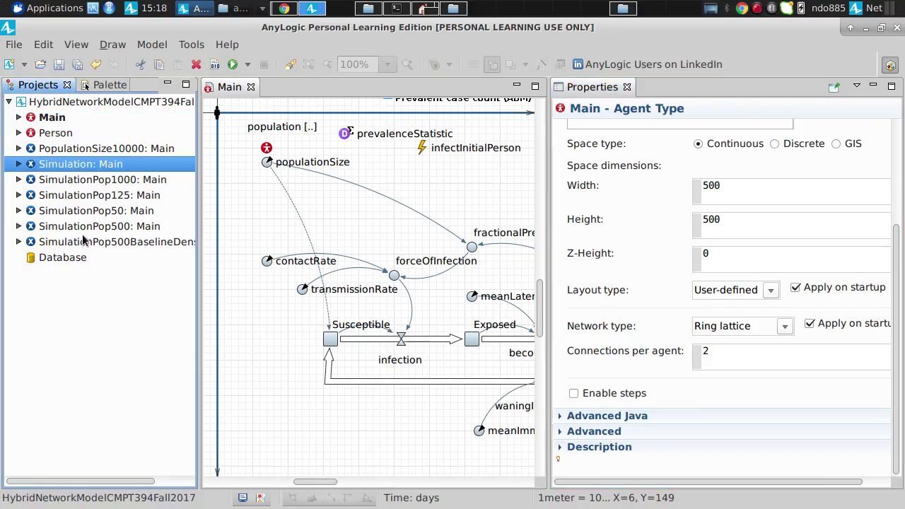
pyautogui.rightClick(101, 165)
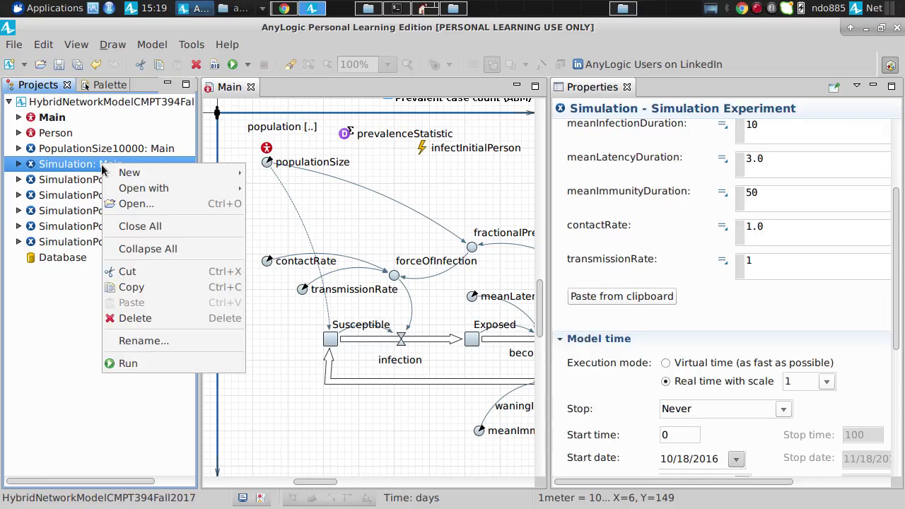
pyautogui.click(117, 364)
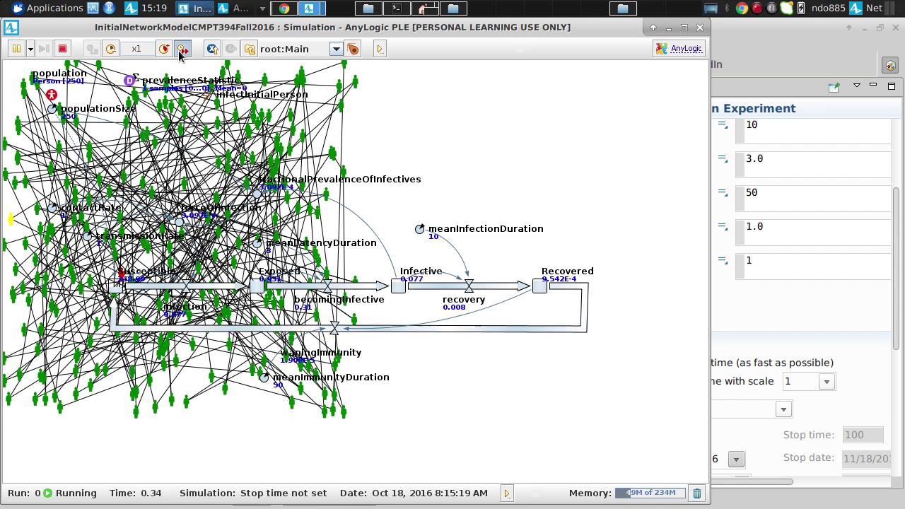
pyautogui.click(182, 49)
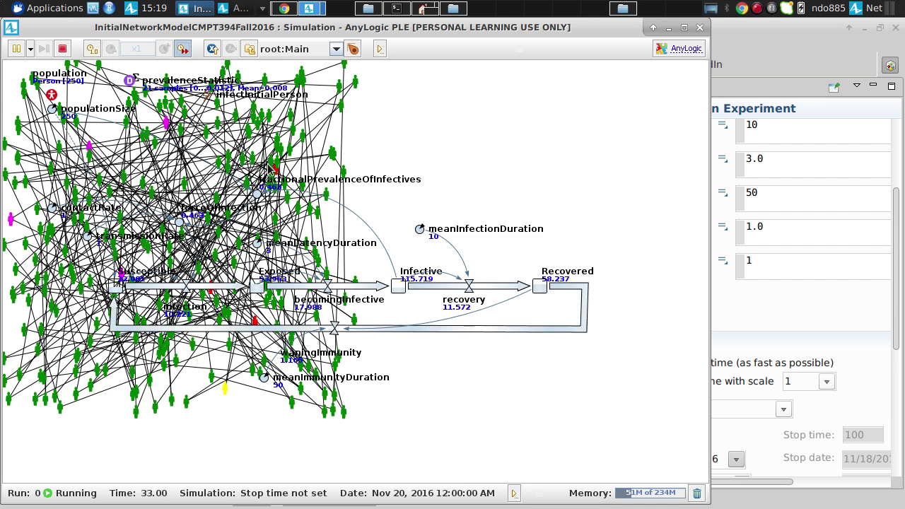
pyautogui.moveTo(263, 140)
pyautogui.mouseDown()
pyautogui.moveTo(262, 302)
pyautogui.moveTo(263, 153)
pyautogui.mouseUp()
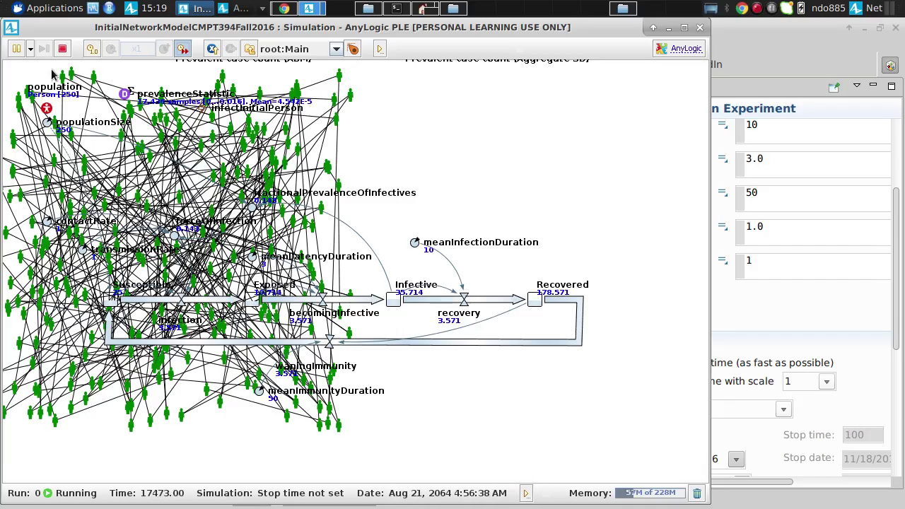
pyautogui.click(15, 48)
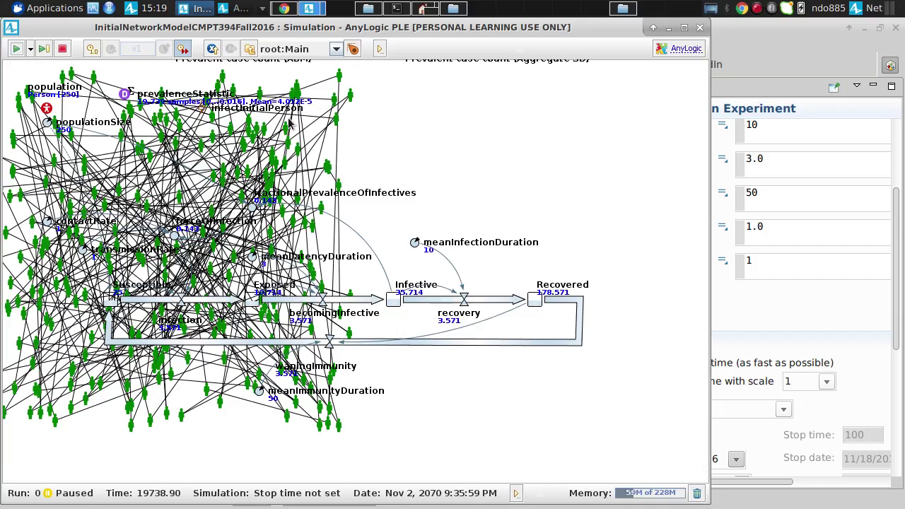
# Step: Show the View controls in the simulation window, then close the window
pyautogui.click(380, 49)
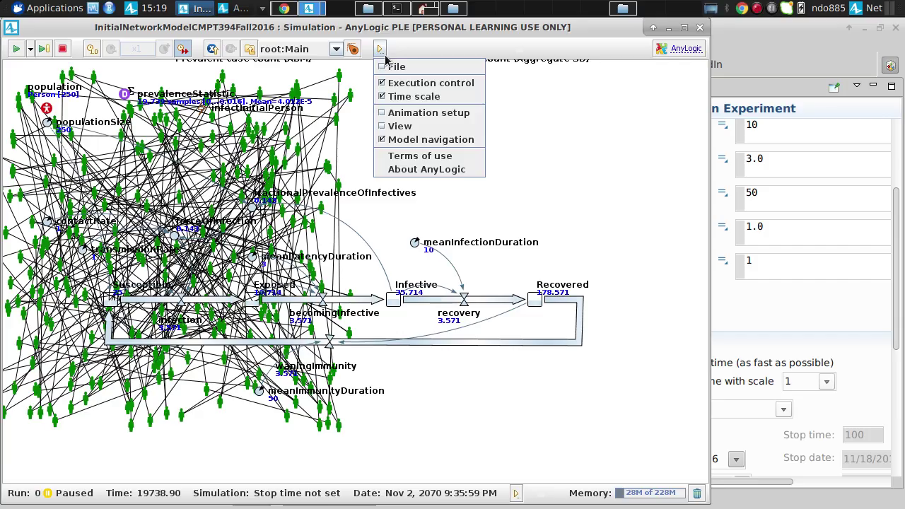
pyautogui.click(387, 128)
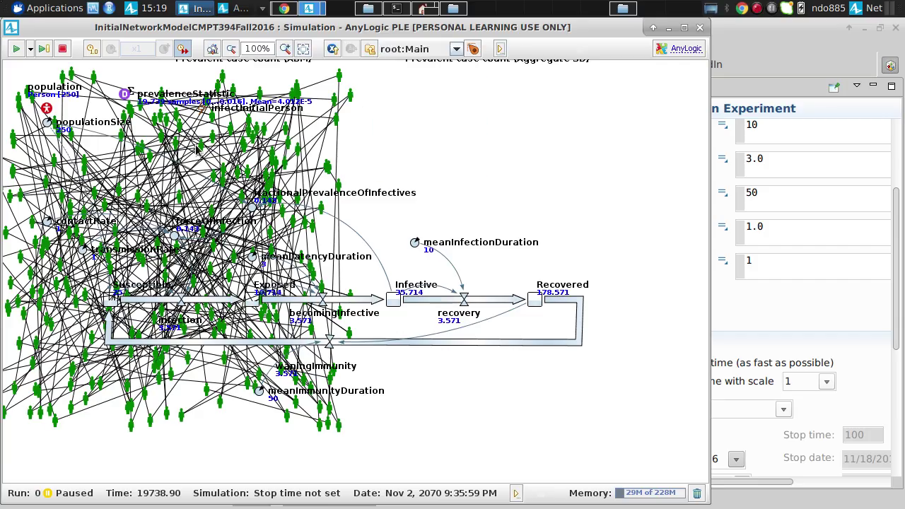
pyautogui.click(699, 27)
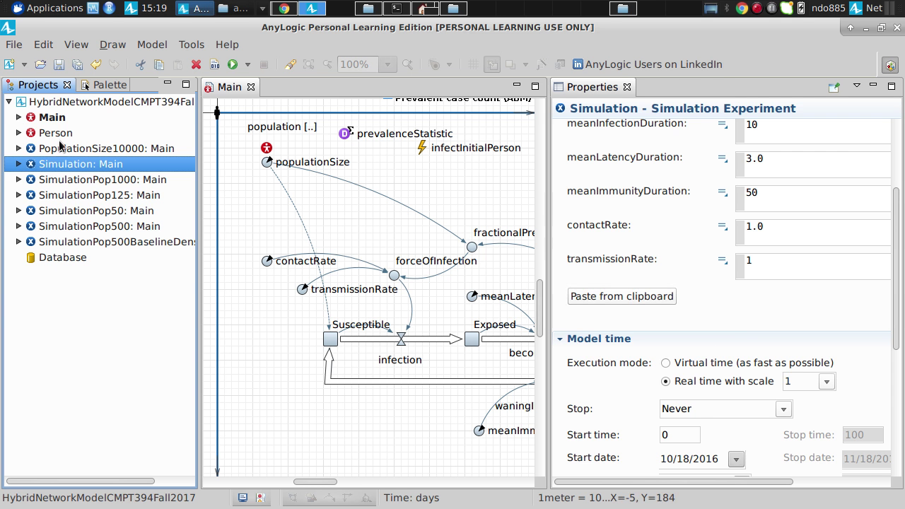
# Step: Set the layout type of the Main agent type to Ring and save the model
pyautogui.click(53, 122)
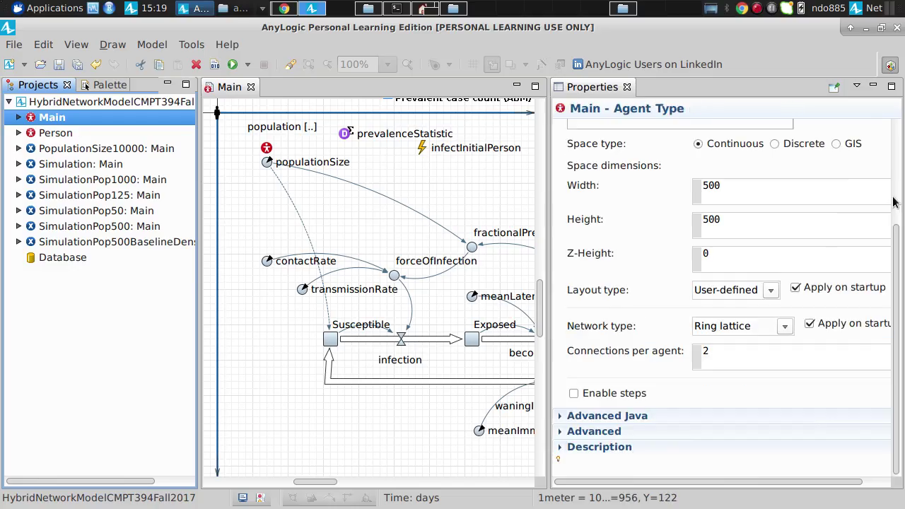
pyautogui.scroll(-3, 897, 208)
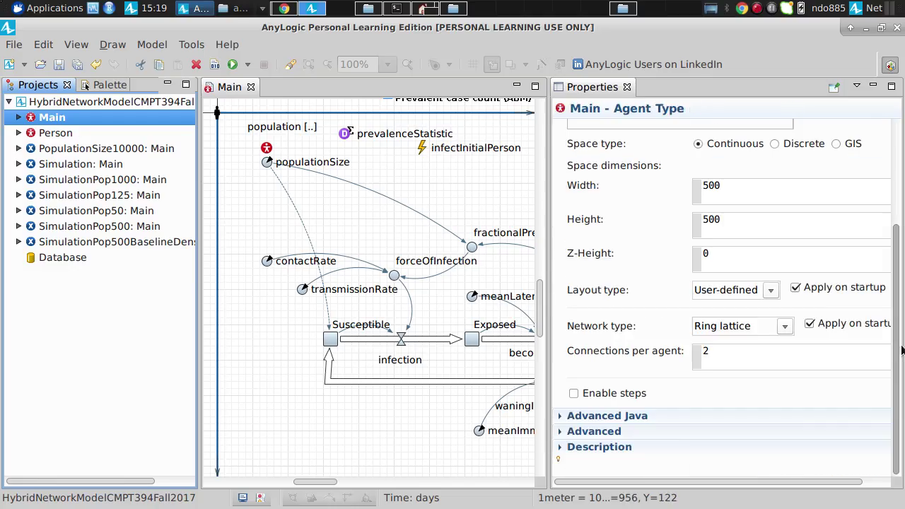
pyautogui.click(771, 290)
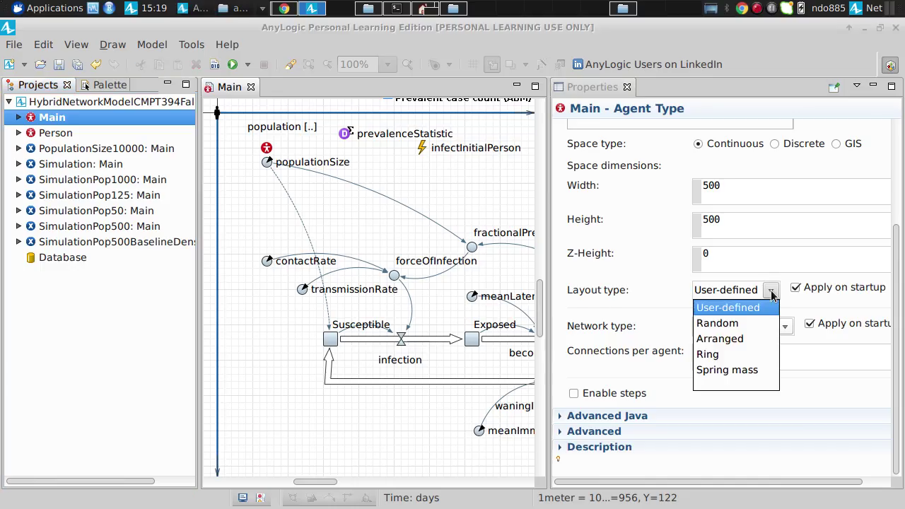
pyautogui.click(712, 354)
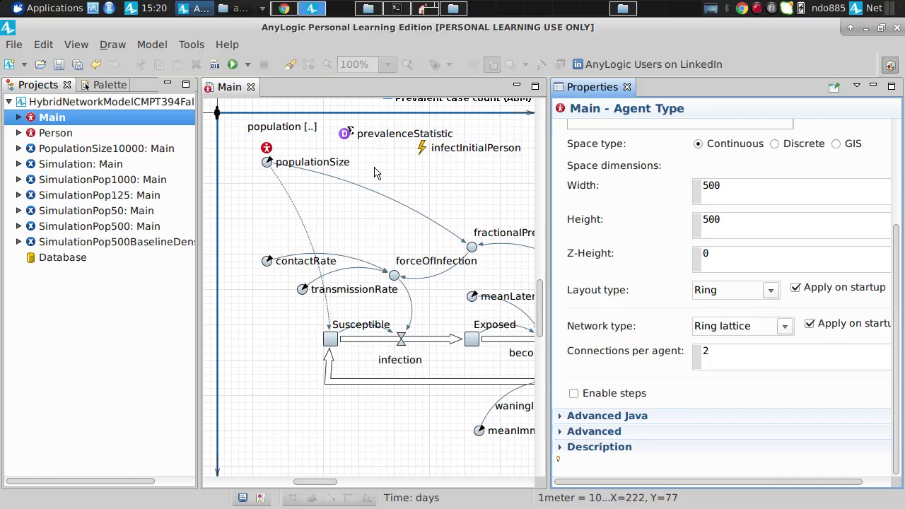
pyautogui.click(59, 65)
# Step: Launch and run the Simulation experiment with the ring layout
pyautogui.rightClick(56, 167)
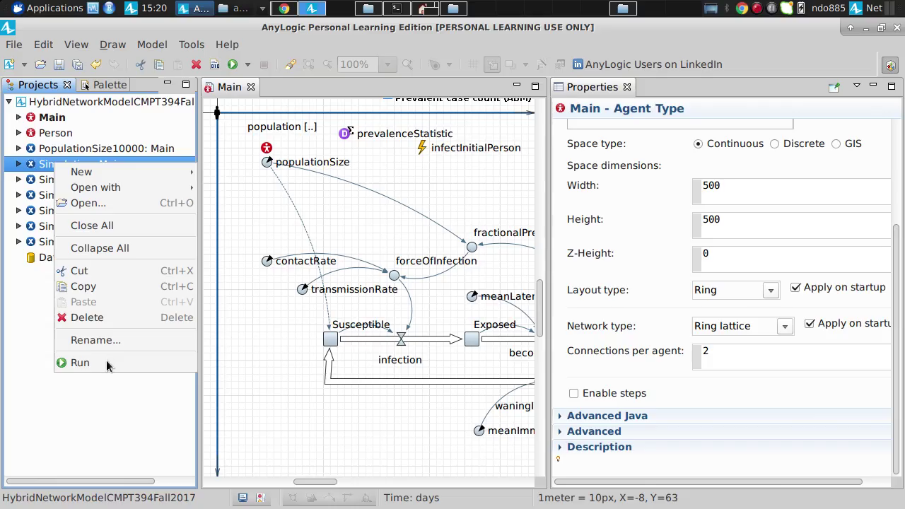
pyautogui.click(80, 363)
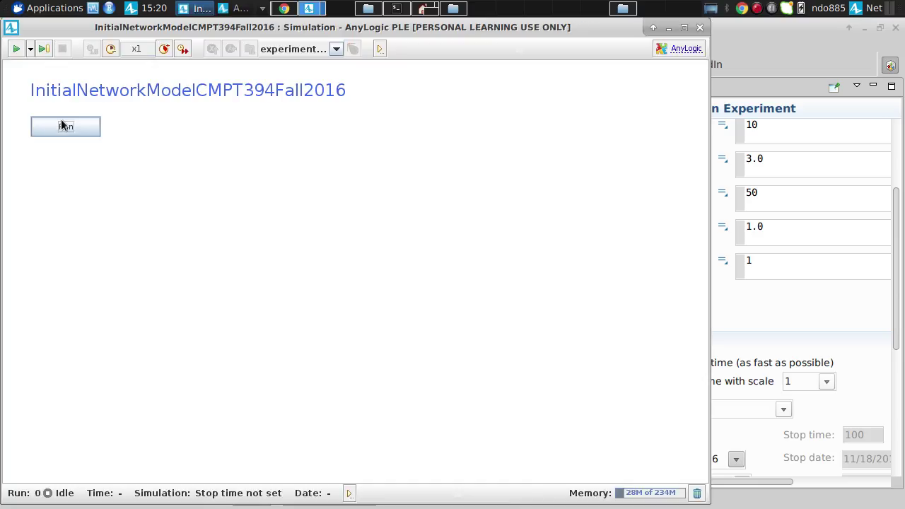
pyautogui.click(62, 124)
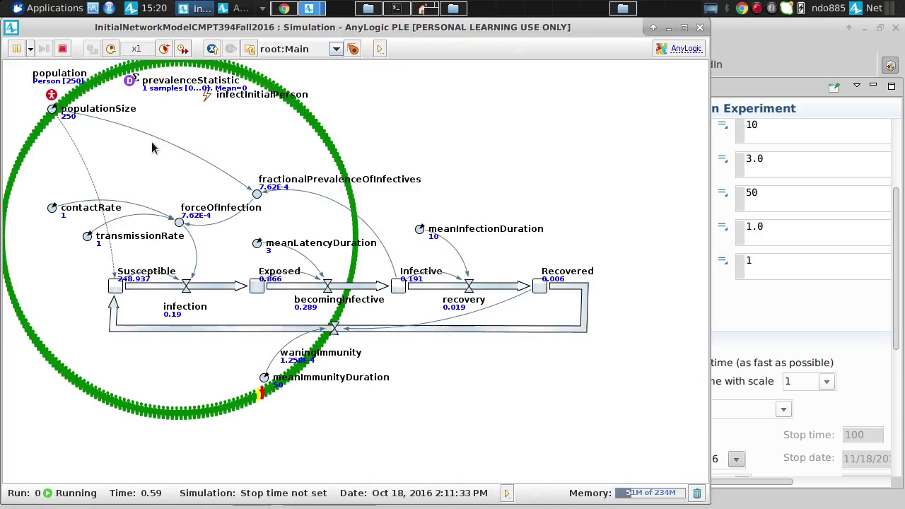
# Step: Speed the running simulation up to x25 and examine the agent ring together with the prevalent case count chart
pyautogui.click(163, 51)
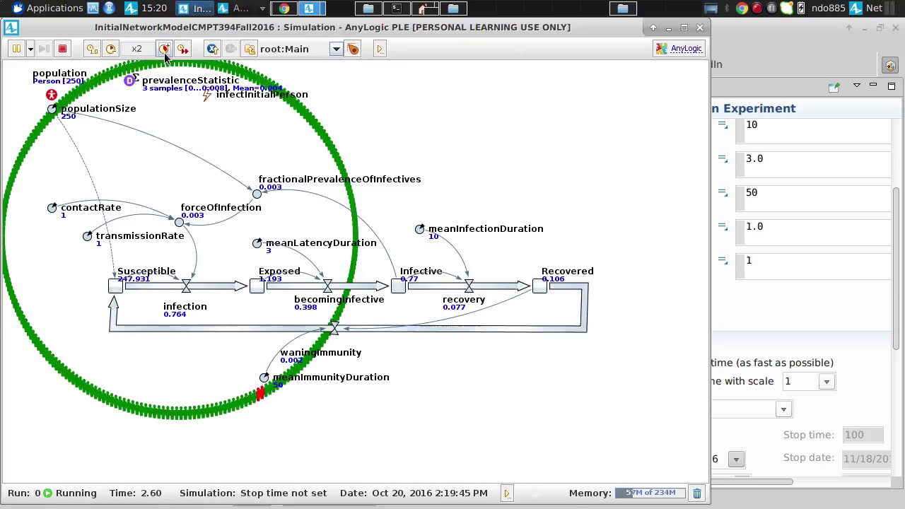
pyautogui.click(164, 51)
pyautogui.click(164, 51)
pyautogui.click(164, 51)
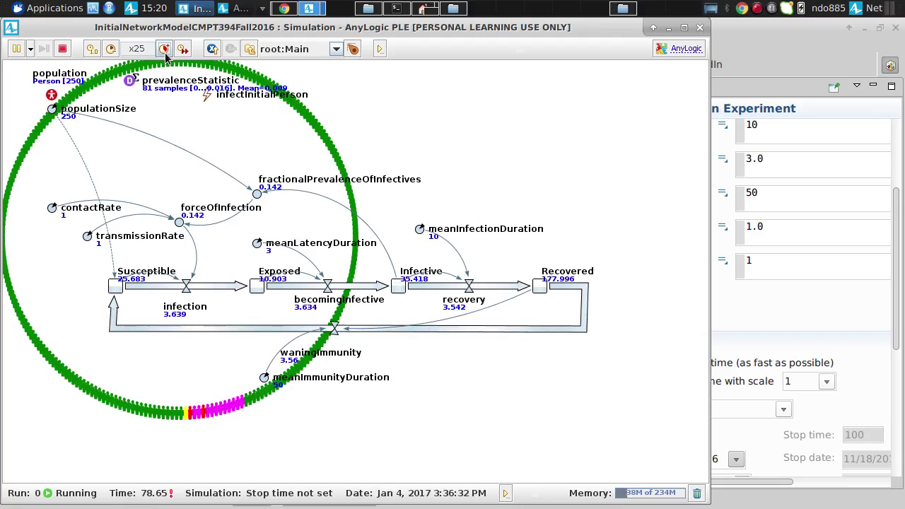
pyautogui.scroll(3, 422, 132)
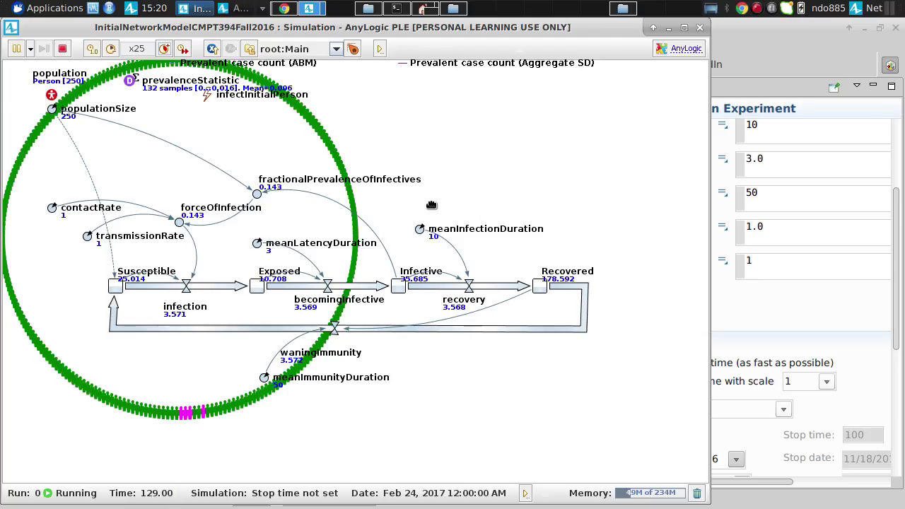
pyautogui.scroll(-3, 422, 192)
pyautogui.scroll(1, 414, 174)
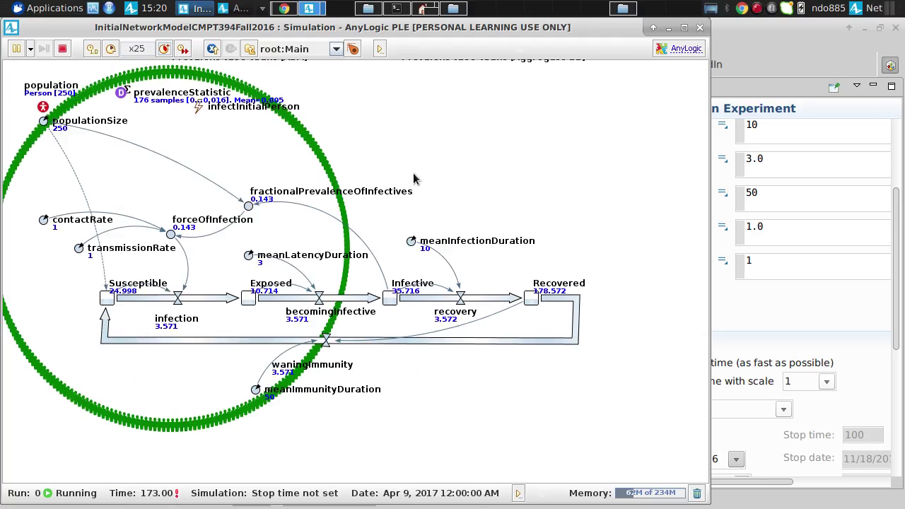
pyautogui.moveTo(414, 177); pyautogui.dragTo(441, 309)
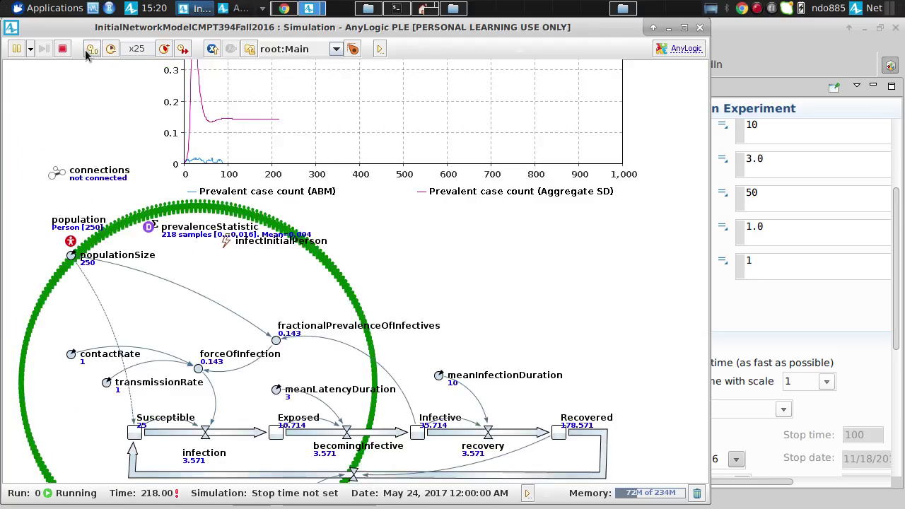
# Step: Stop the current run, lower the speed to x5, and run the simulation again, inspecting the meanLatencyDuration parameter
pyautogui.click(62, 49)
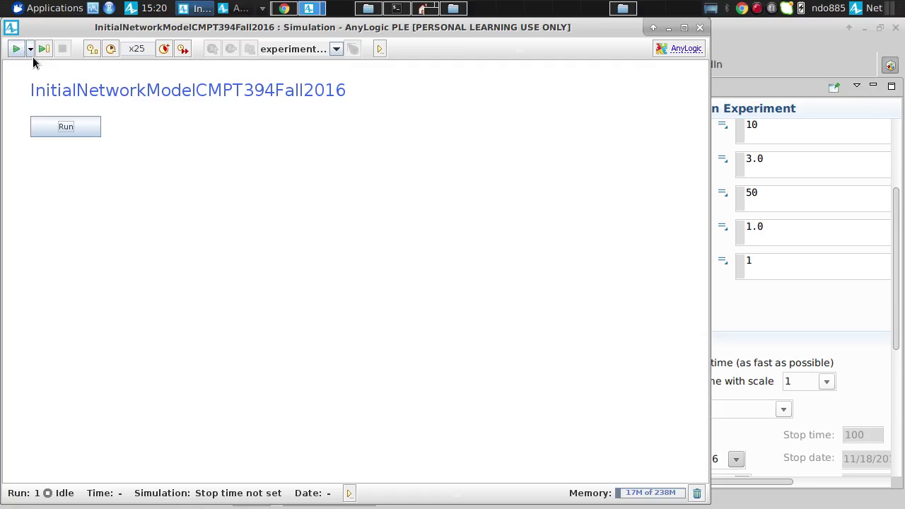
pyautogui.click(110, 50)
pyautogui.click(76, 127)
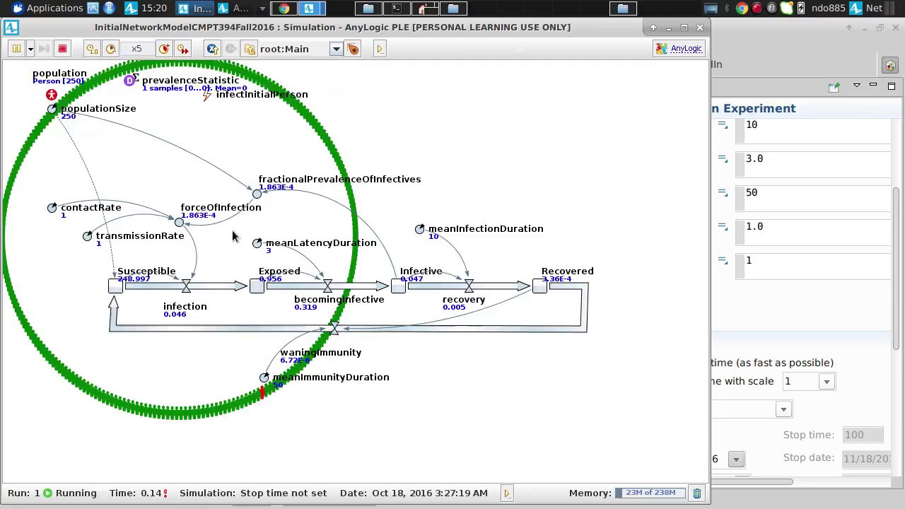
pyautogui.scroll(2, 251, 251)
pyautogui.click(247, 304)
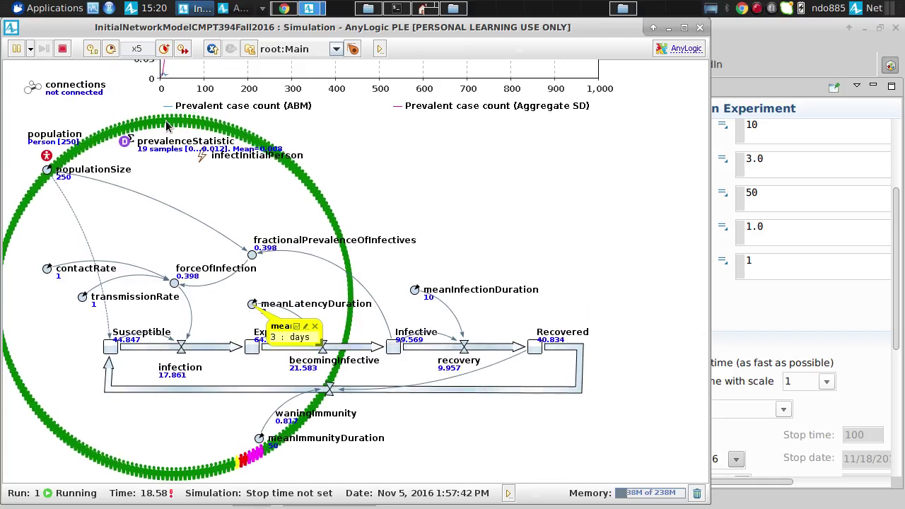
# Step: Raise the simulation speed to x25 and examine how the infection spreads around the ring
pyautogui.click(163, 48)
pyautogui.click(163, 49)
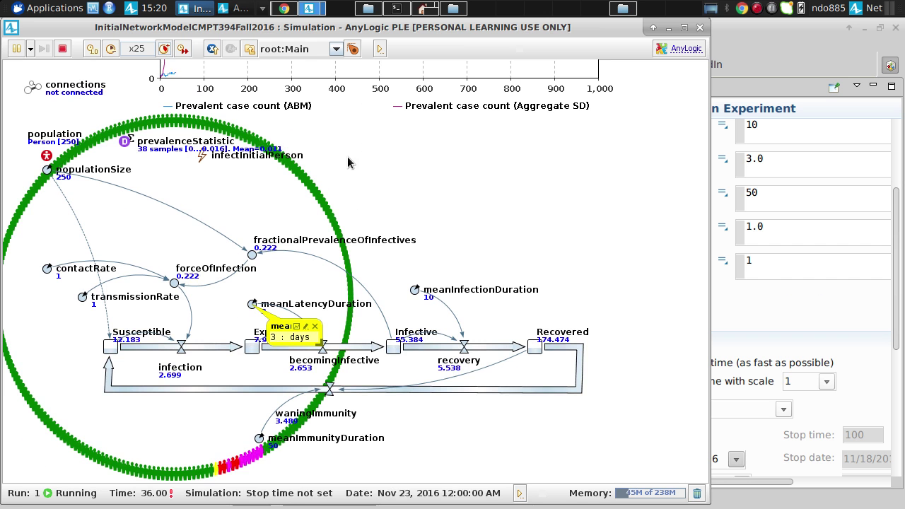
pyautogui.moveTo(347, 156); pyautogui.dragTo(311, 237)
pyautogui.moveTo(209, 375); pyautogui.dragTo(269, 271)
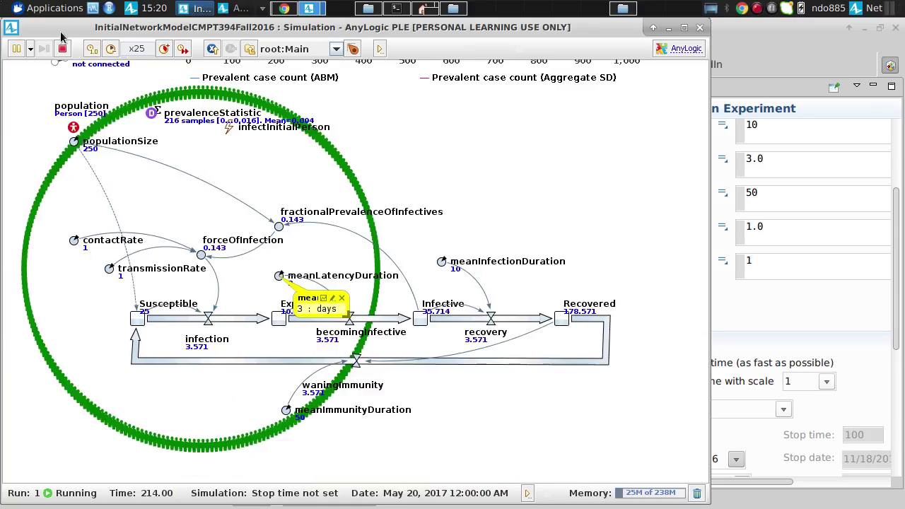
# Step: Stop and rerun the simulation at x25, examining the prevalence chart and the lower part of the ring
pyautogui.click(62, 48)
pyautogui.click(66, 126)
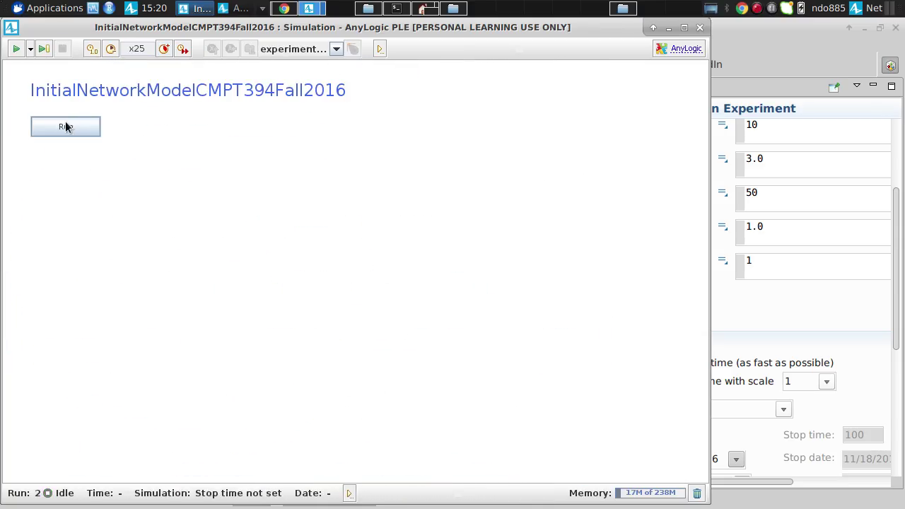
pyautogui.moveTo(204, 246); pyautogui.dragTo(199, 425)
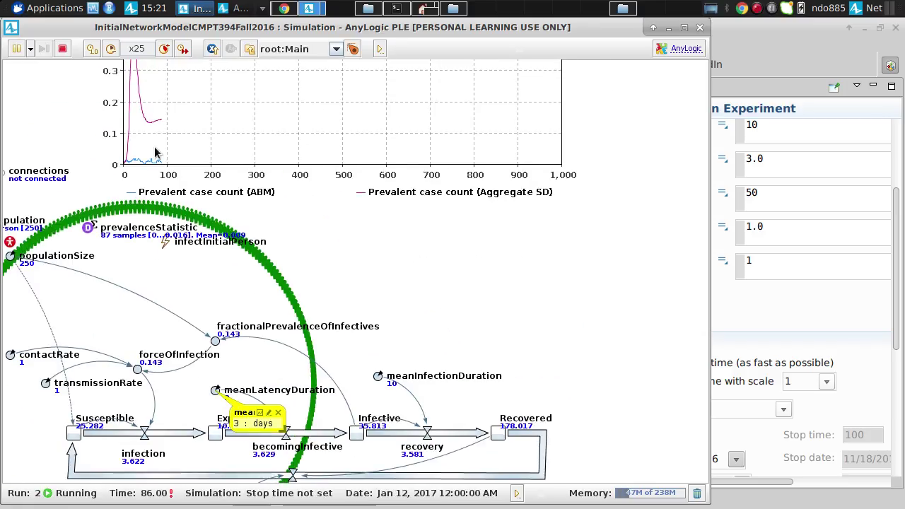
pyautogui.moveTo(385, 293); pyautogui.dragTo(426, 101)
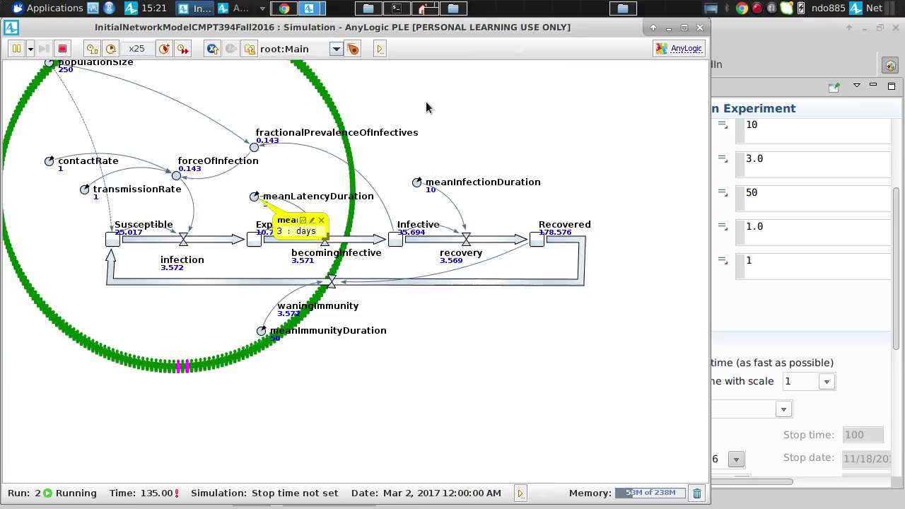
# Step: Rerun the simulation two more times at x25, check the prevalence chart, and close the simulation window
pyautogui.click(61, 48)
pyautogui.click(100, 128)
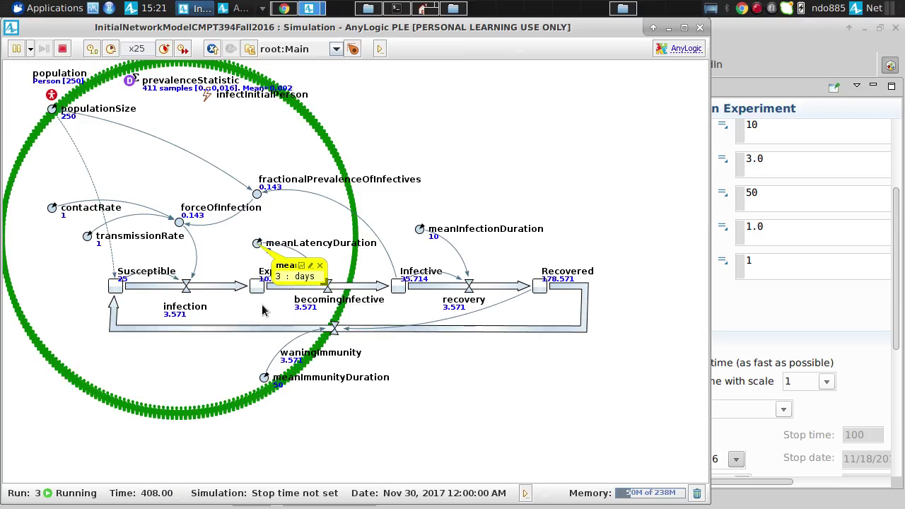
pyautogui.click(62, 48)
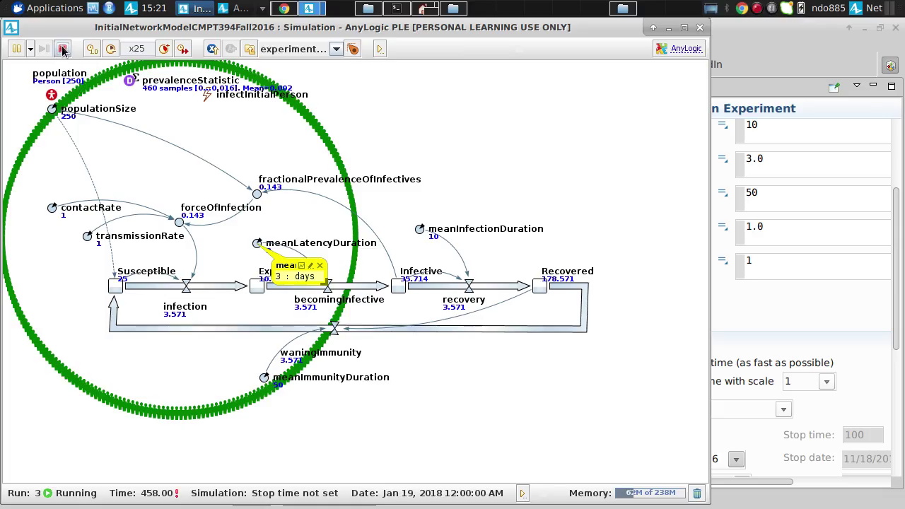
pyautogui.click(55, 125)
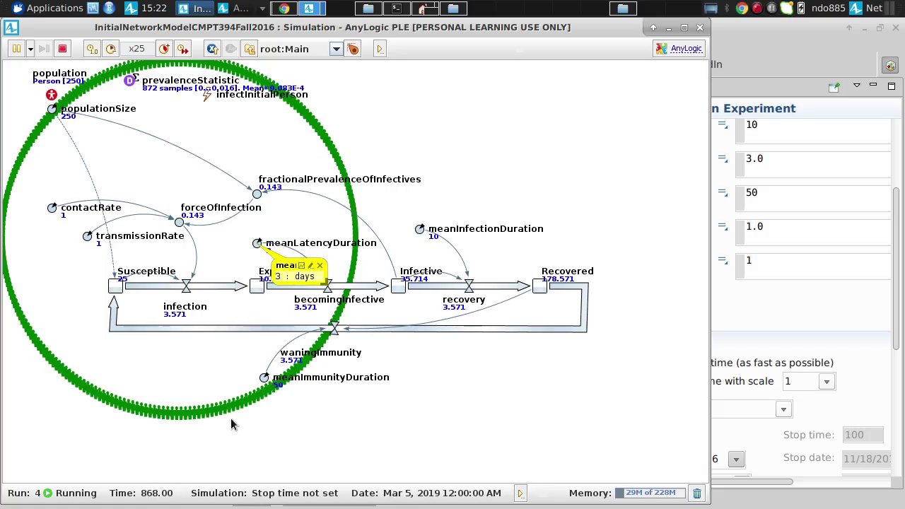
pyautogui.scroll(2, 338, 271)
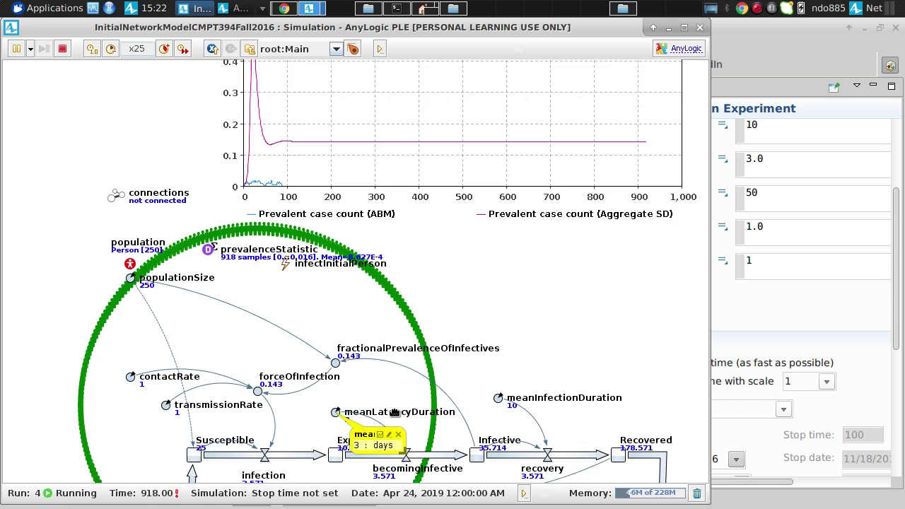
pyautogui.click(700, 28)
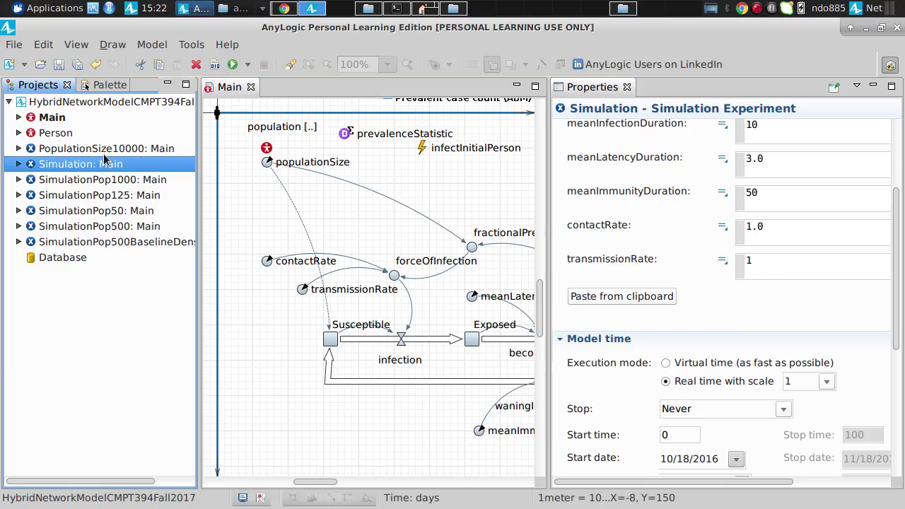
# Step: Set the Main agent type's connections per agent to 4 for the ring lattice network and save the model
pyautogui.click(51, 118)
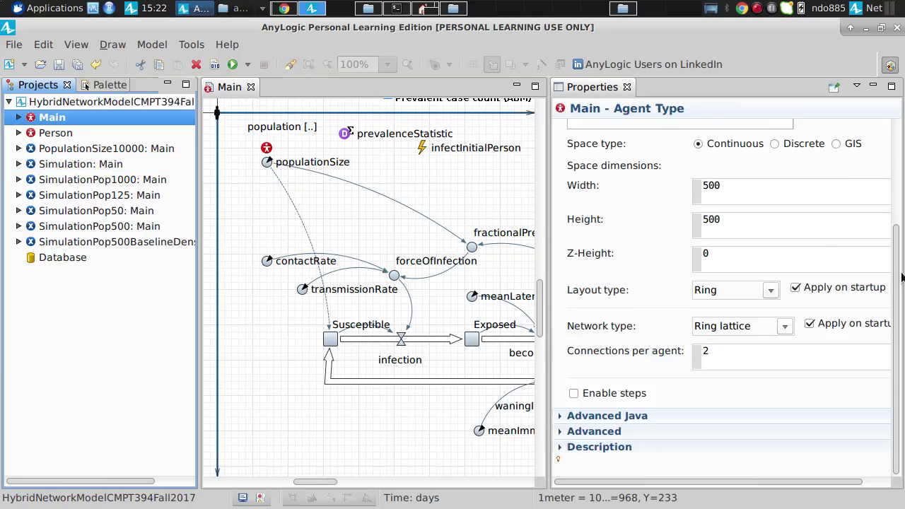
pyautogui.click(743, 353)
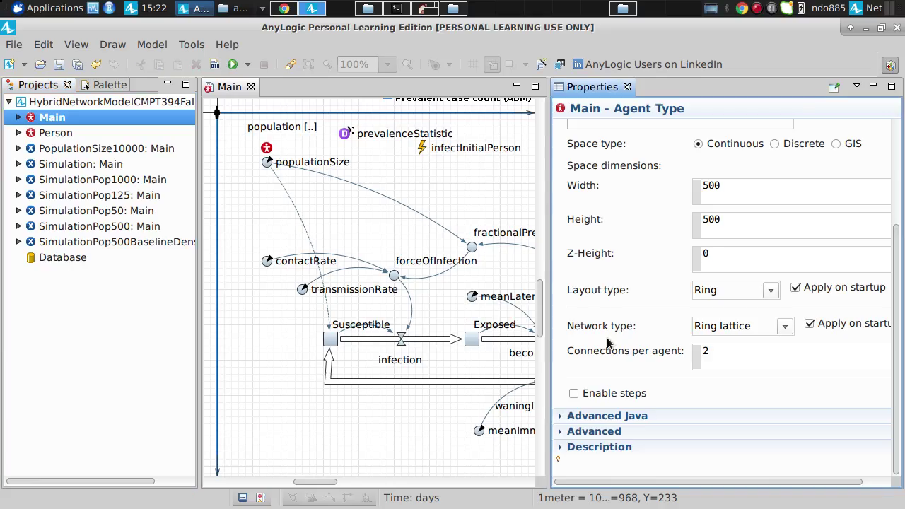
pyautogui.hotkey('ctrl', 'a')
pyautogui.write('4')
pyautogui.hotkey('ctrl', 's')
pyautogui.hotkey('ctrl', 's')
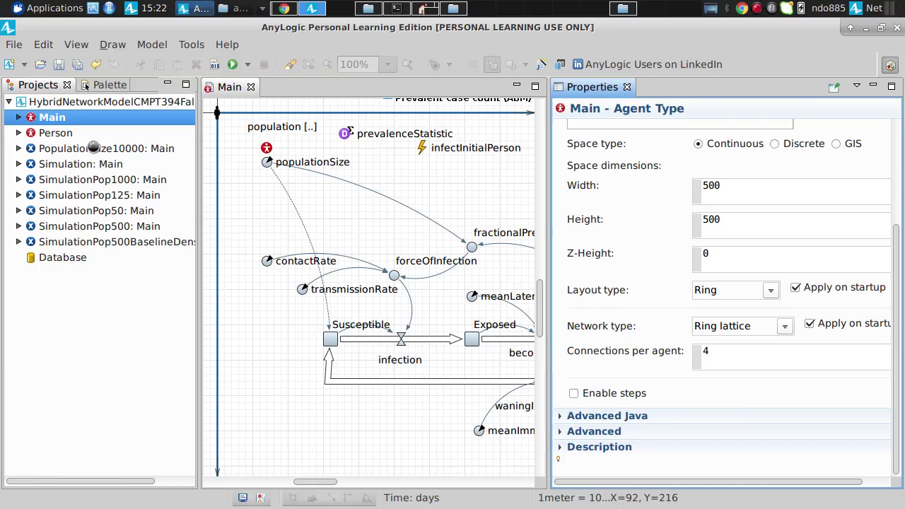
# Step: Launch the Simulation experiment and run it in virtual time at maximum speed
pyautogui.click(59, 164)
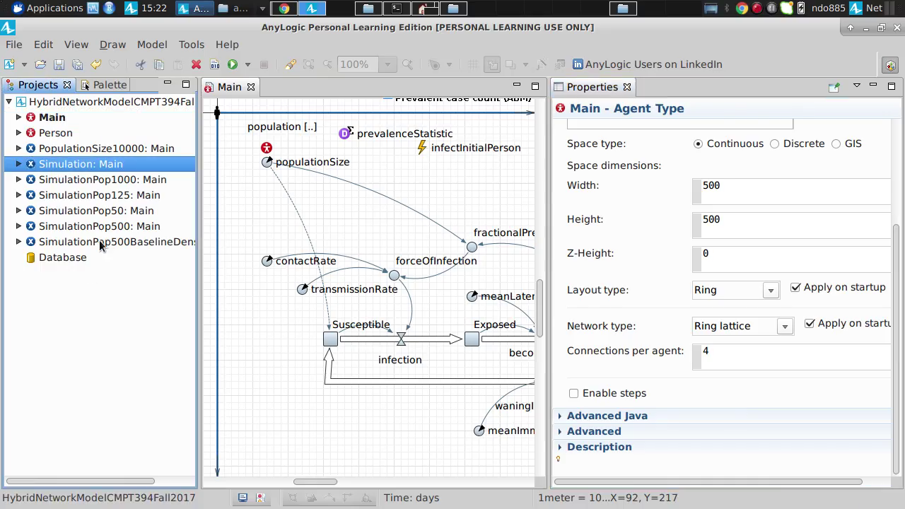
pyautogui.rightClick(93, 168)
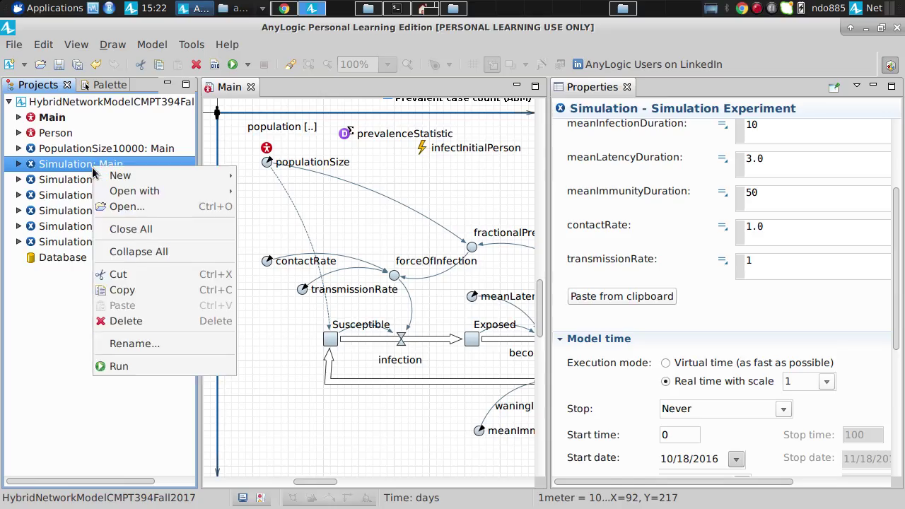
pyautogui.click(118, 366)
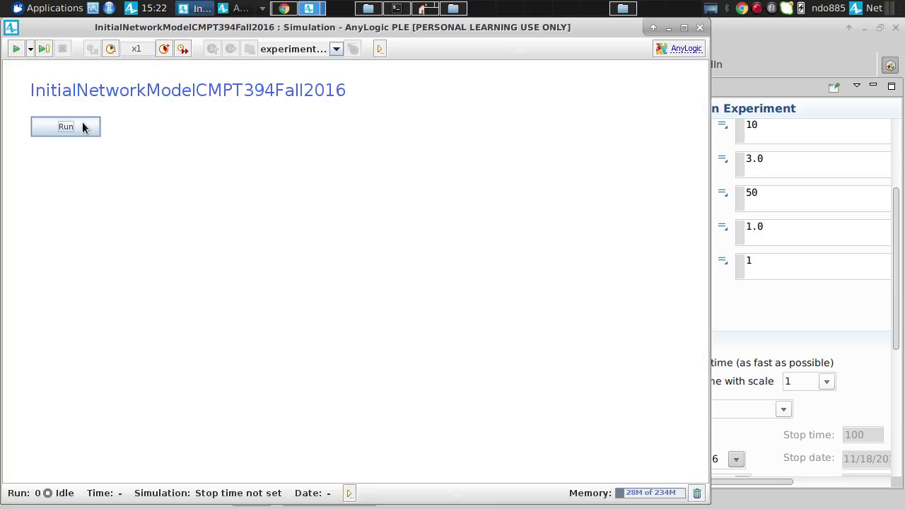
pyautogui.click(66, 127)
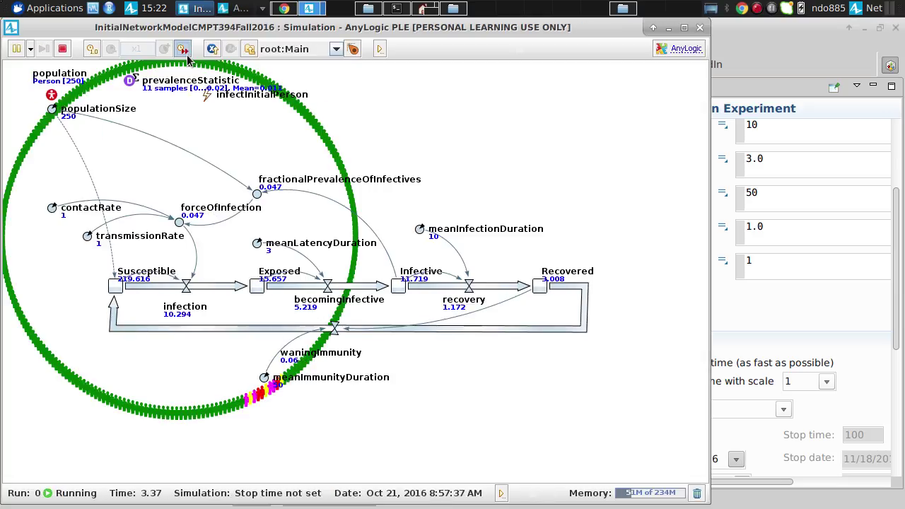
pyautogui.click(182, 49)
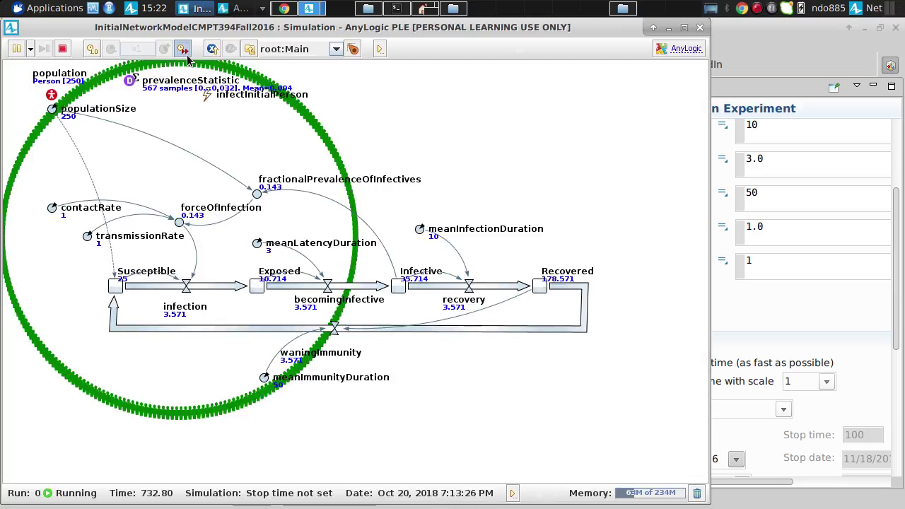
# Step: Stop and rerun the simulation twice in virtual time to compare the runs, then close the simulation window
pyautogui.click(62, 49)
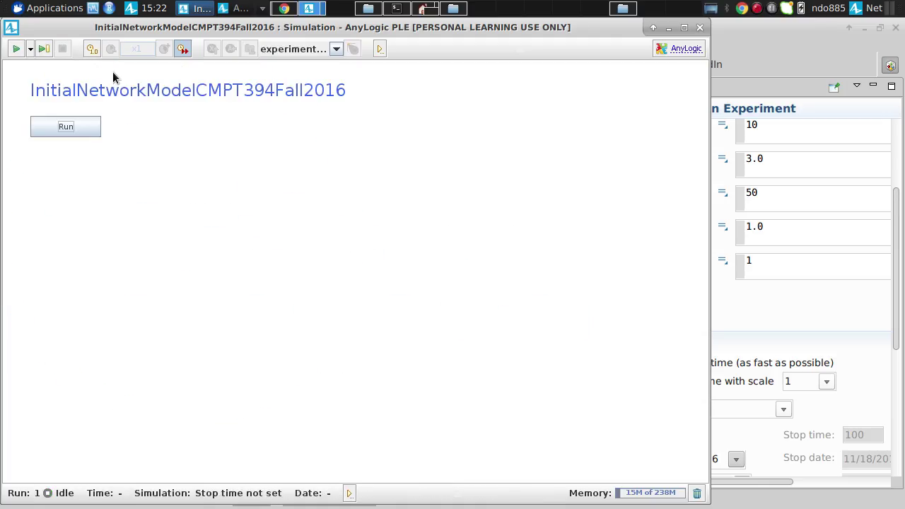
pyautogui.click(83, 127)
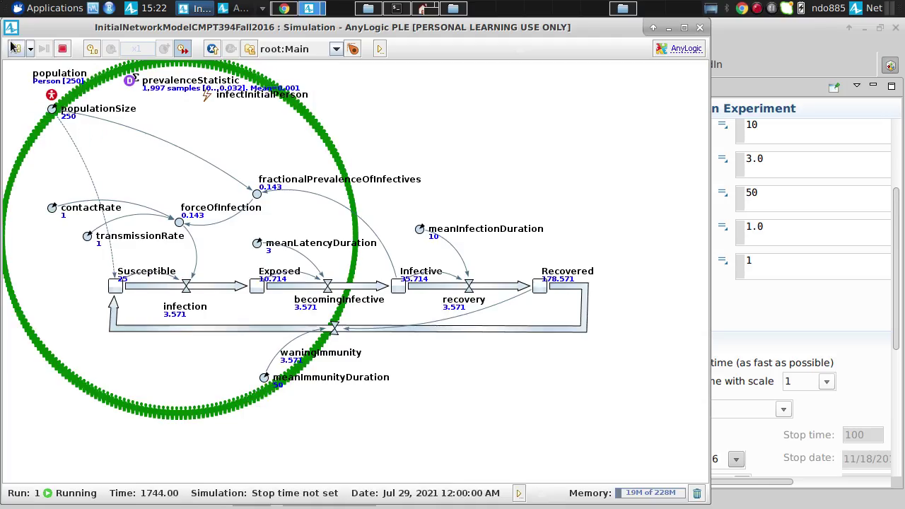
pyautogui.click(62, 48)
pyautogui.click(67, 129)
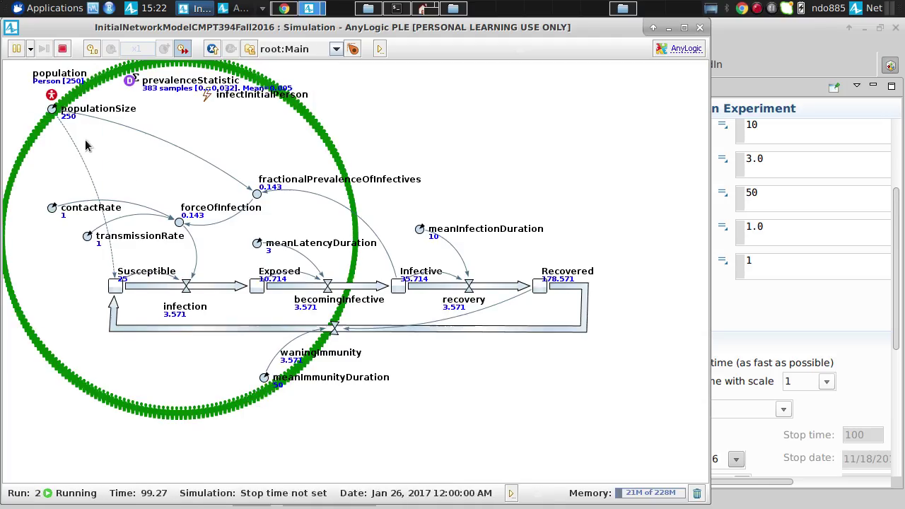
pyautogui.doubleClick(11, 28)
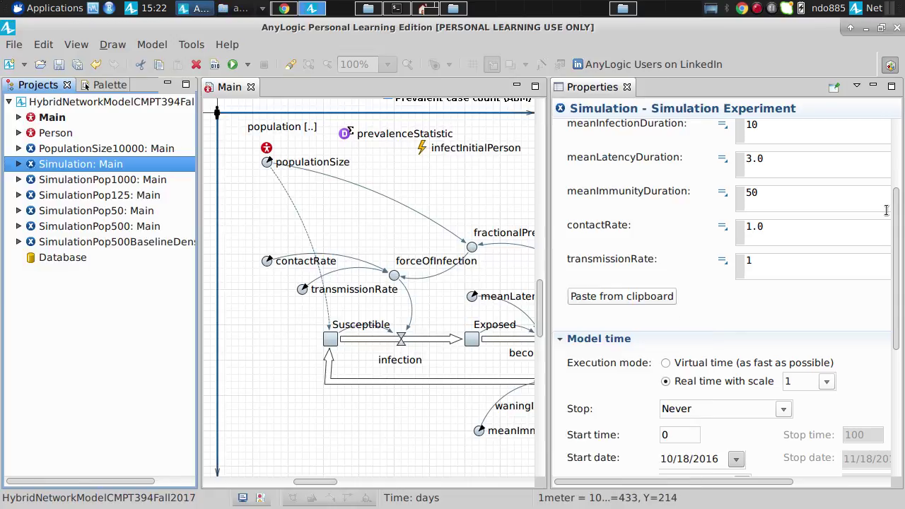
# Step: Switch the Simulation experiment's random number generation to Random seed (unique simulation runs), then launch and run it
pyautogui.scroll(-5, 900, 301)
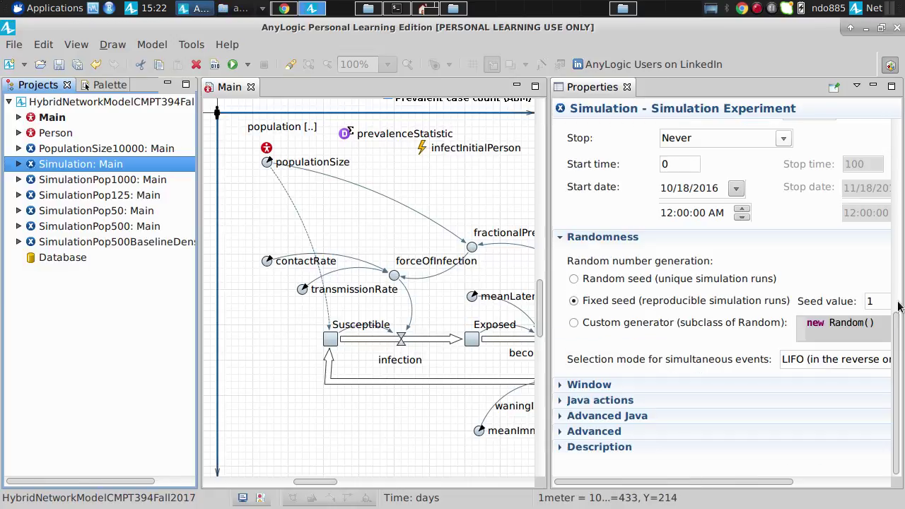
pyautogui.click(615, 278)
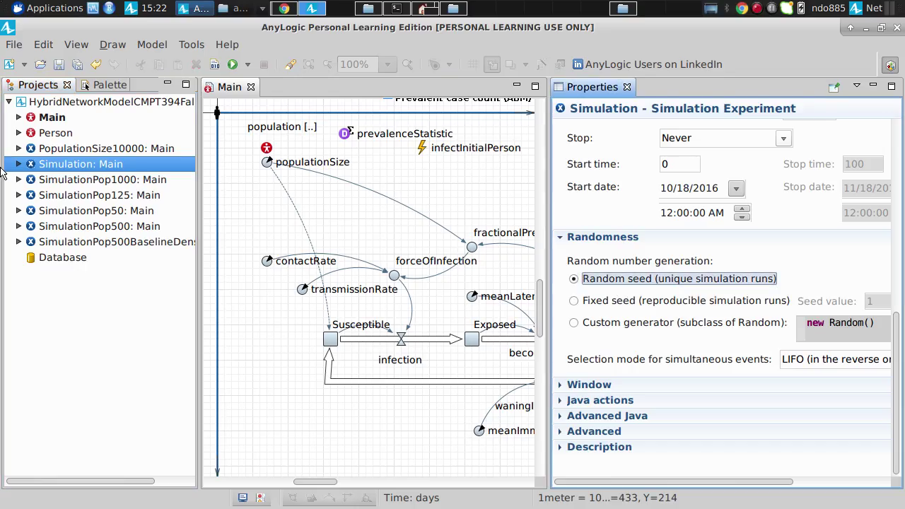
pyautogui.rightClick(83, 165)
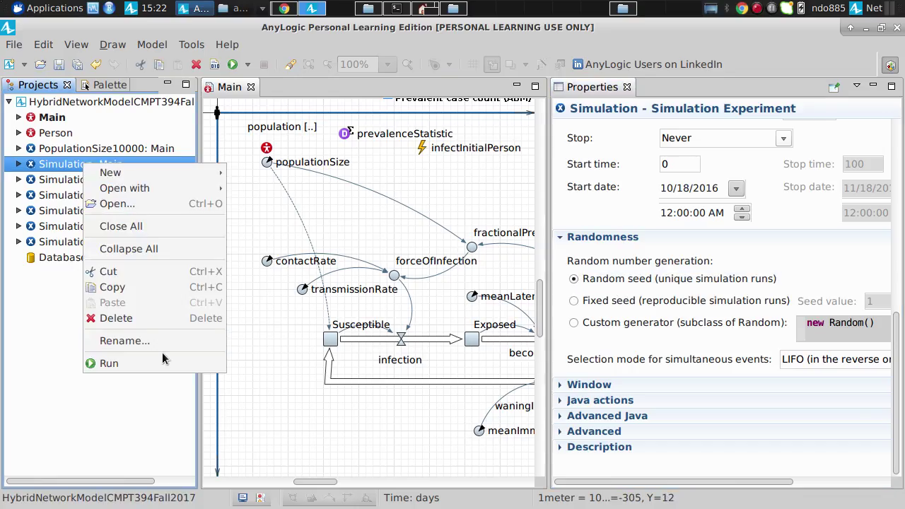
pyautogui.click(164, 360)
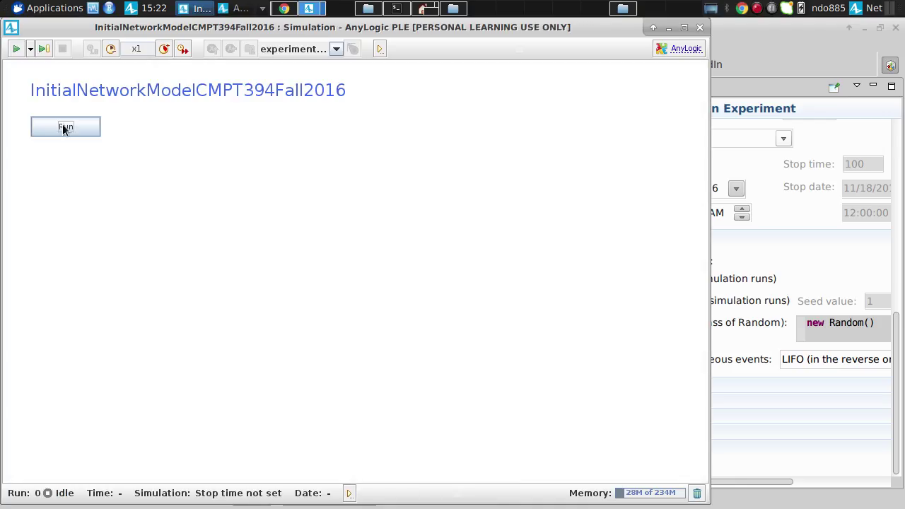
pyautogui.click(63, 125)
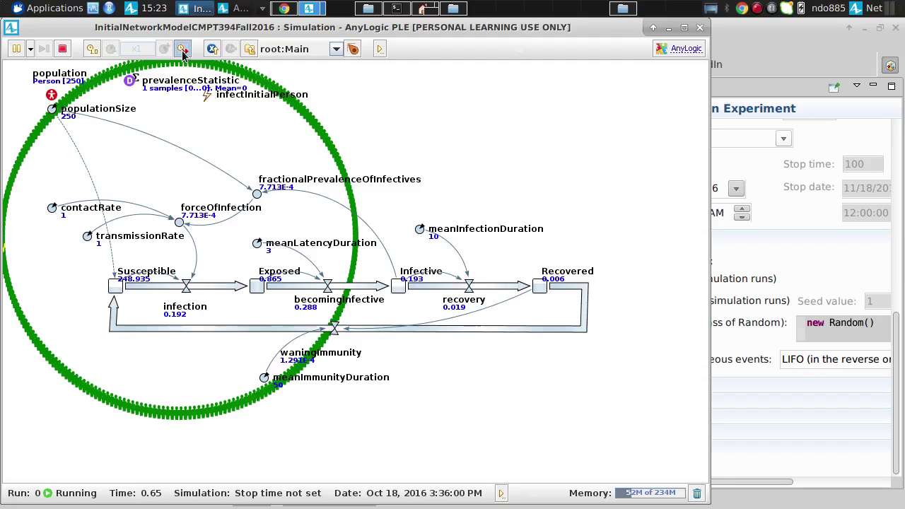
# Step: Run the simulation in virtual time, stop and rerun it four times to compare the random-seed outcomes, and close the simulation window
pyautogui.click(182, 49)
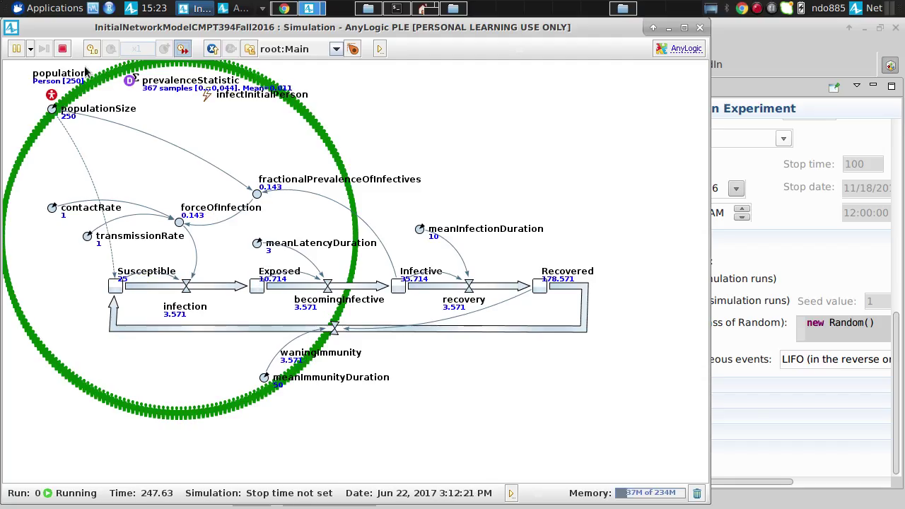
pyautogui.click(63, 49)
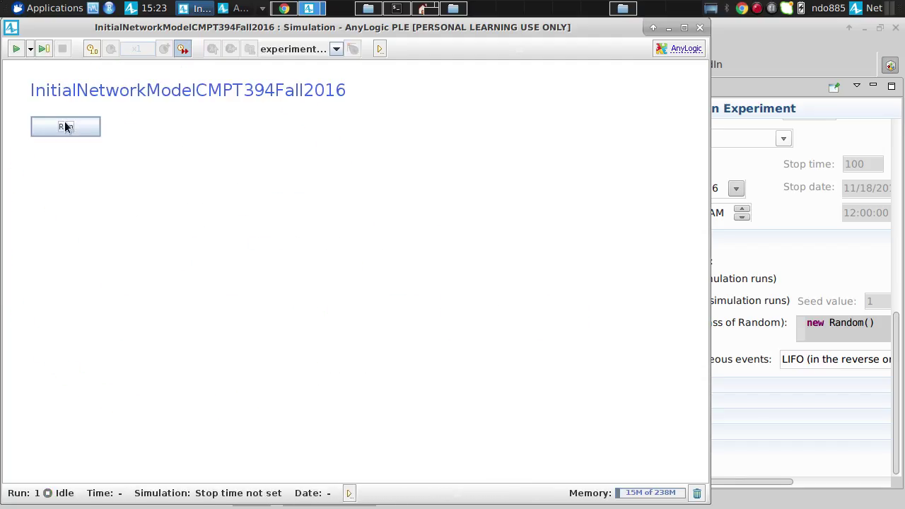
pyautogui.click(64, 125)
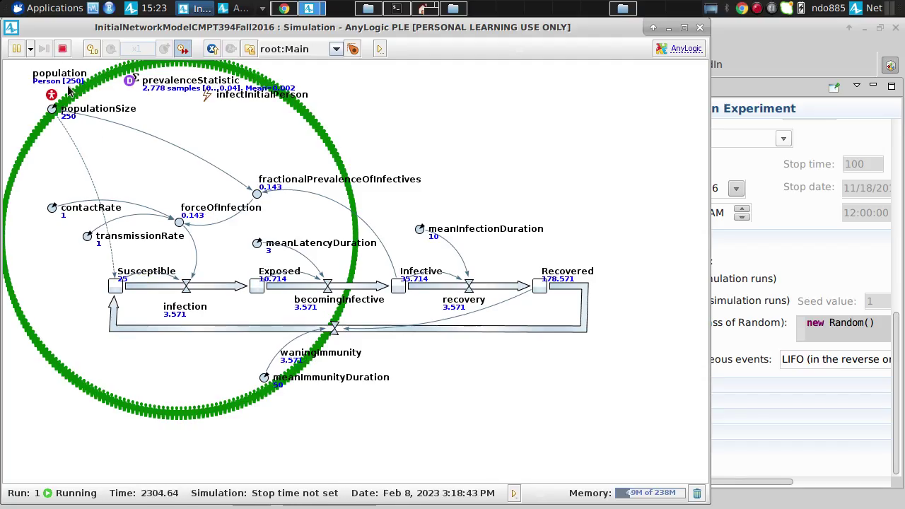
pyautogui.click(62, 49)
pyautogui.click(67, 128)
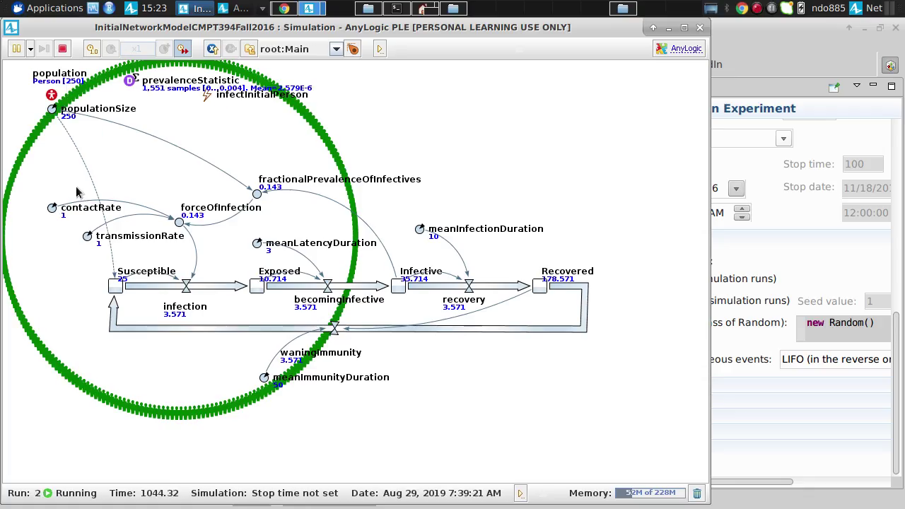
pyautogui.click(62, 48)
pyautogui.click(60, 126)
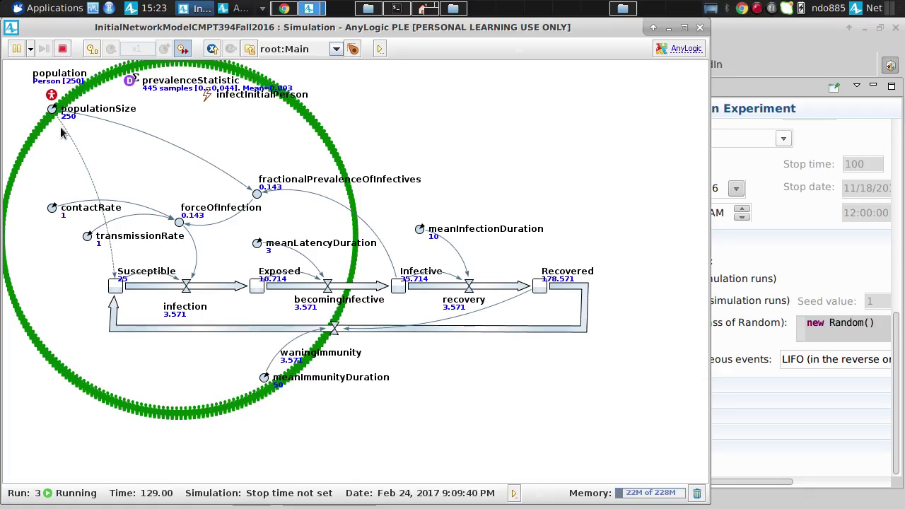
pyautogui.click(62, 48)
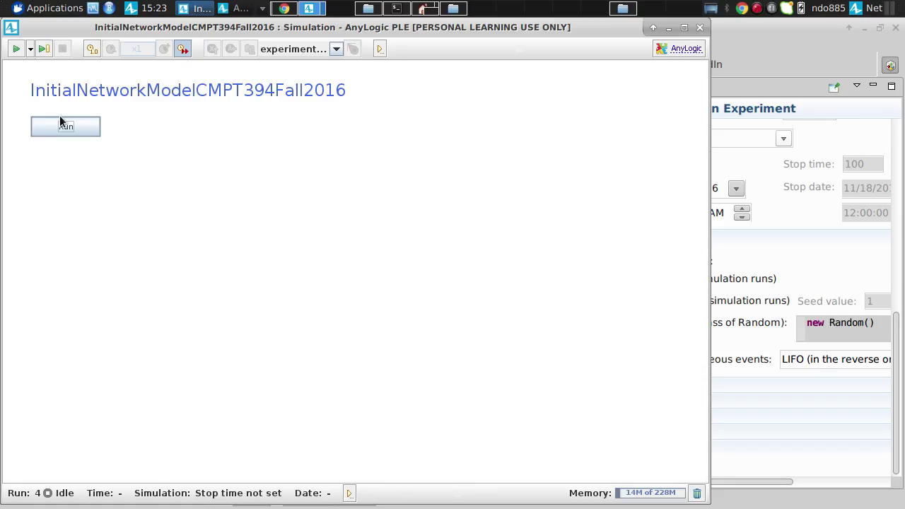
pyautogui.click(62, 121)
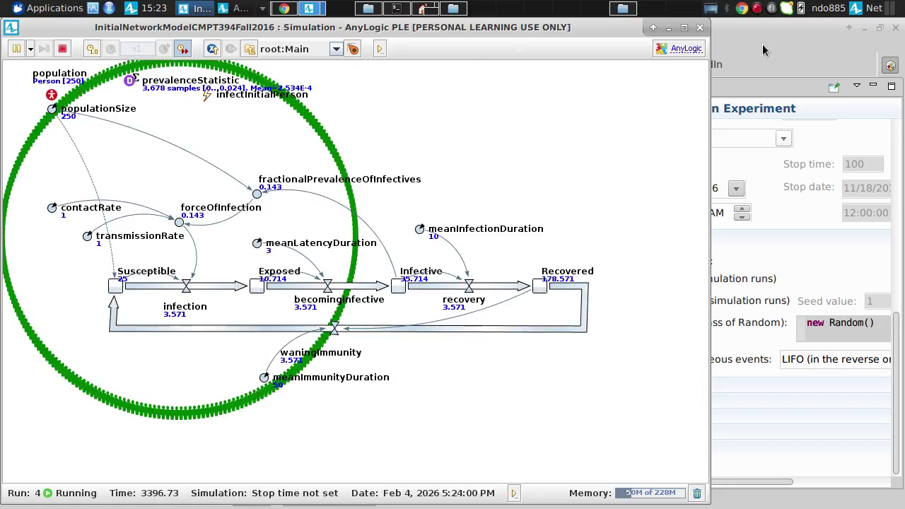
pyautogui.click(699, 28)
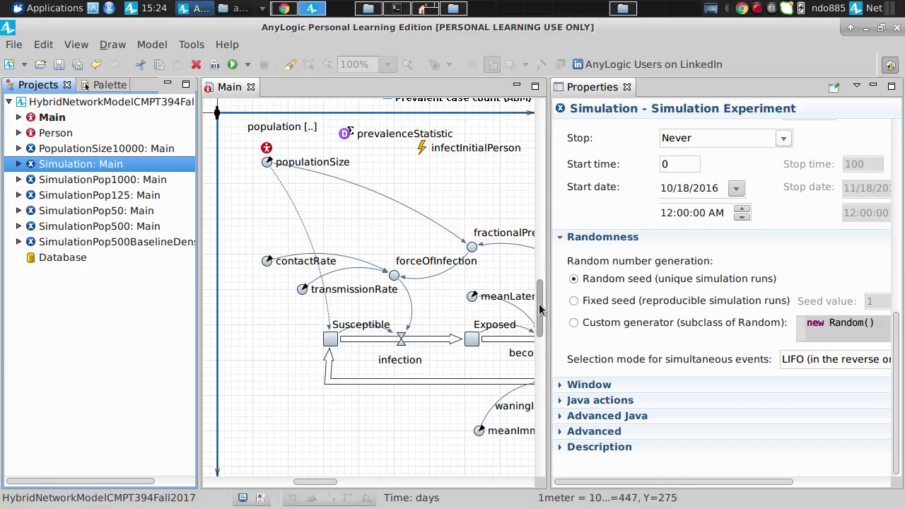
# Step: Add a Plot chart from the Analysis elements above the existing prevalence chart on Main and enlarge it
pyautogui.moveTo(540, 309); pyautogui.dragTo(733, 161)
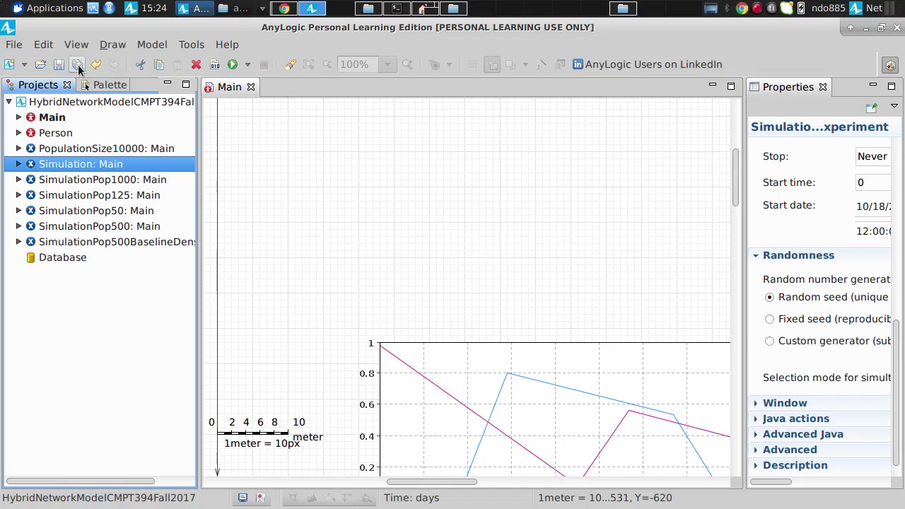
pyautogui.click(111, 88)
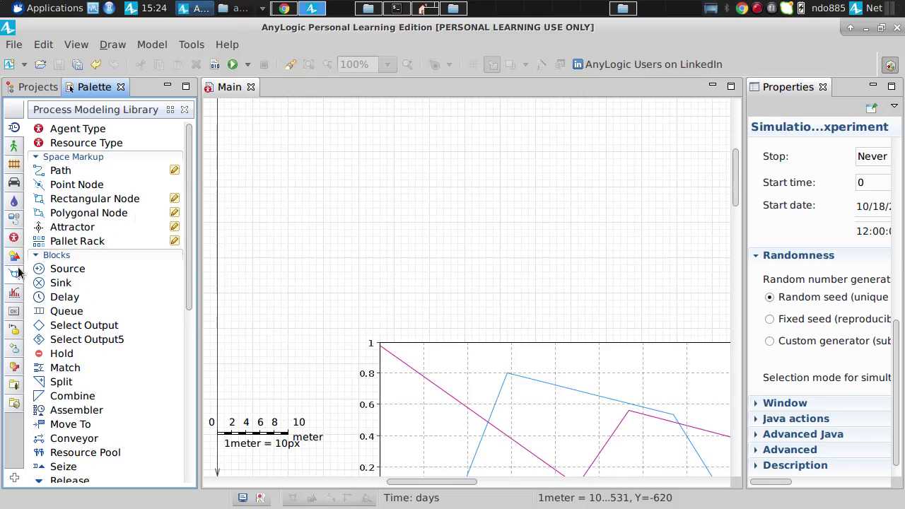
pyautogui.click(10, 293)
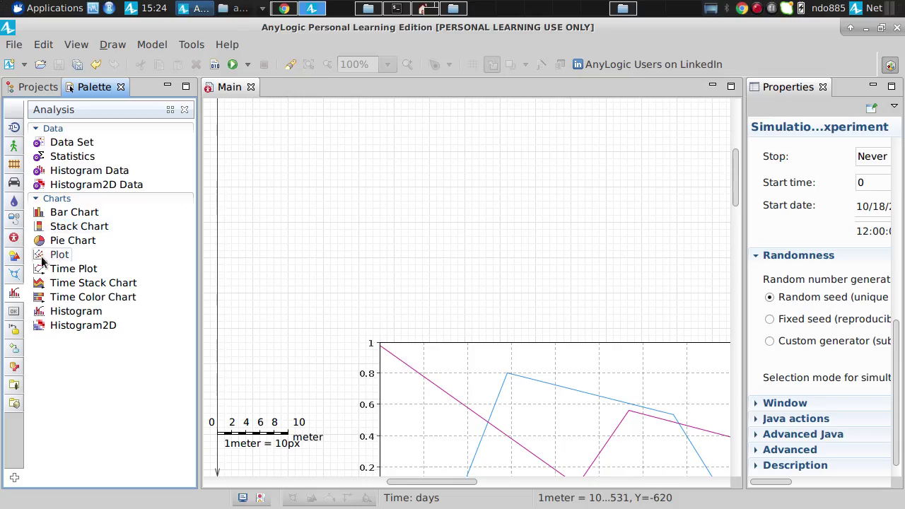
pyautogui.moveTo(37, 257); pyautogui.dragTo(381, 176)
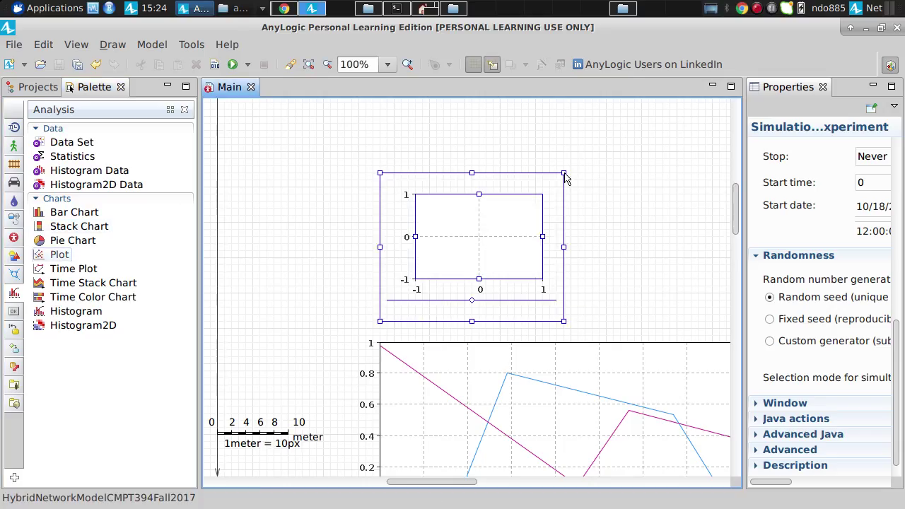
pyautogui.moveTo(565, 176); pyautogui.dragTo(647, 108)
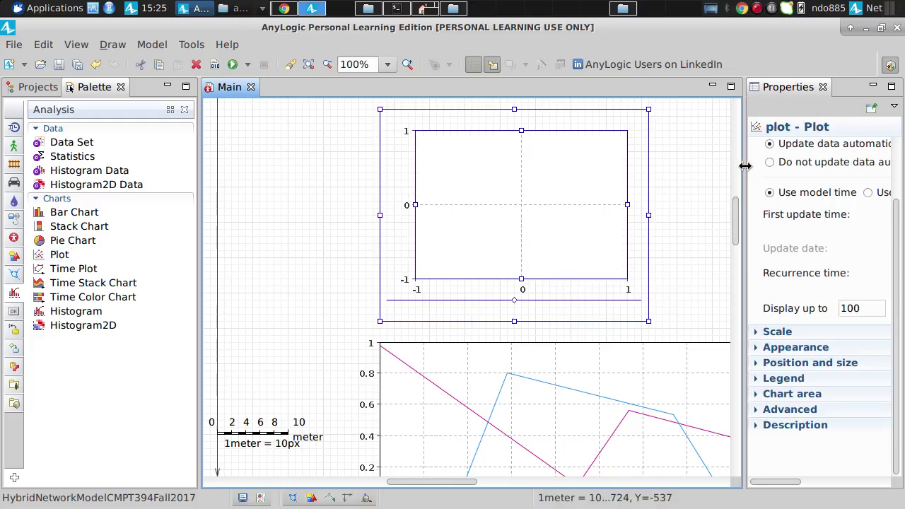
# Step: Rename the new plot as SIStateSpacePlot
pyautogui.moveTo(745, 165); pyautogui.dragTo(567, 177)
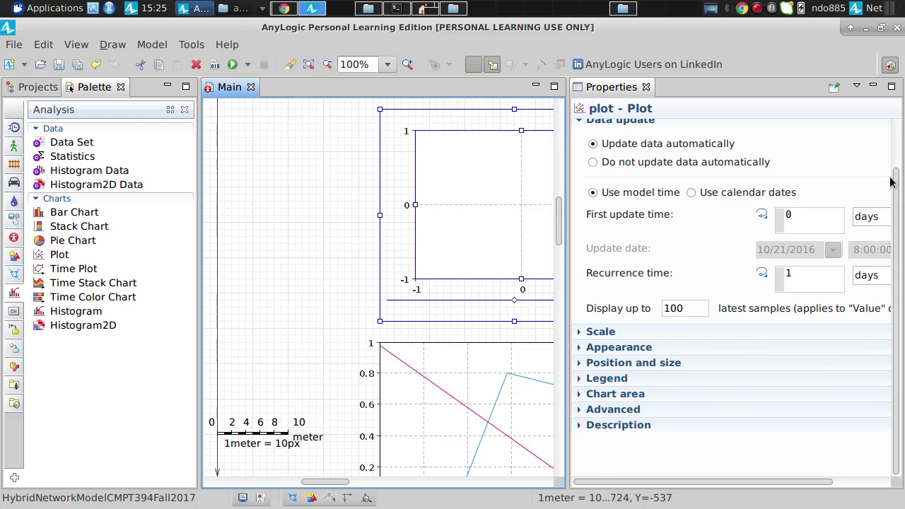
pyautogui.moveTo(892, 187); pyautogui.dragTo(894, 145)
pyautogui.click(688, 137)
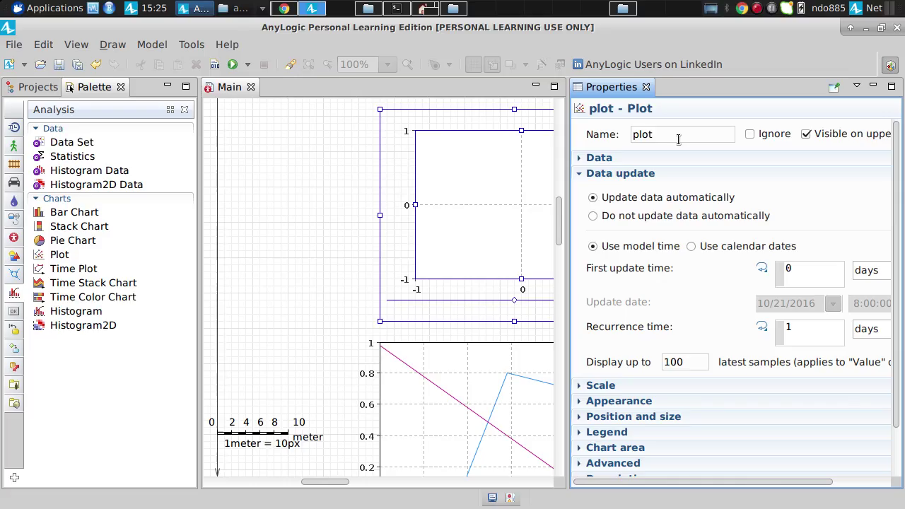
pyautogui.doubleClick(678, 139)
pyautogui.write('SlStateSpacePlot')
pyautogui.press('Return')
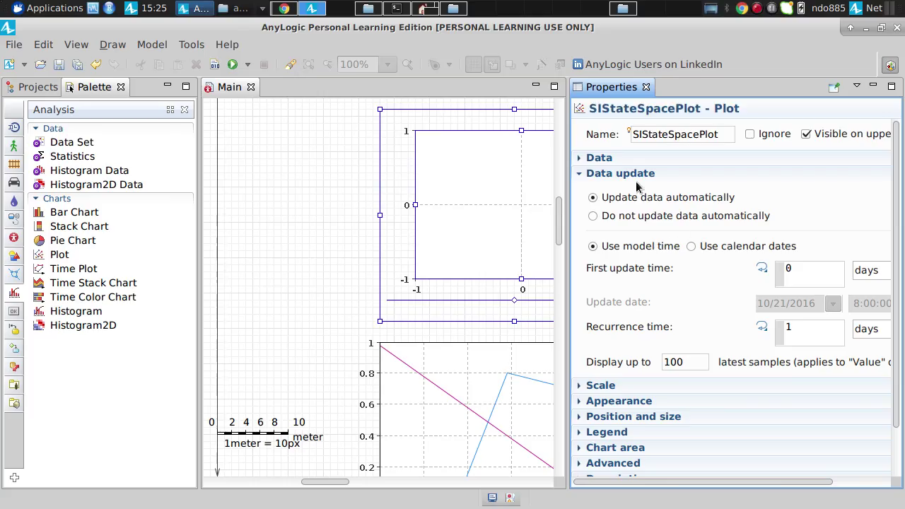
# Step: Title the plot's first data item "Aggregate Model"
pyautogui.click(580, 160)
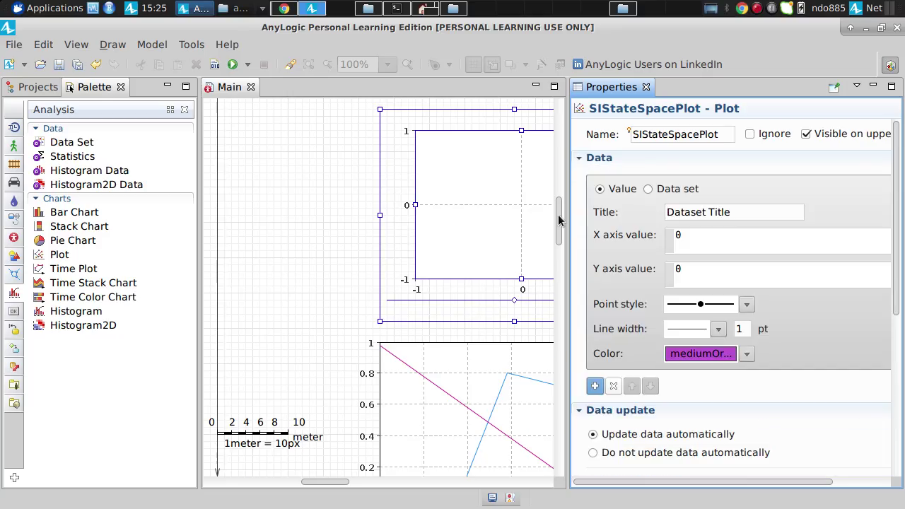
pyautogui.moveTo(559, 219); pyautogui.dragTo(572, 278)
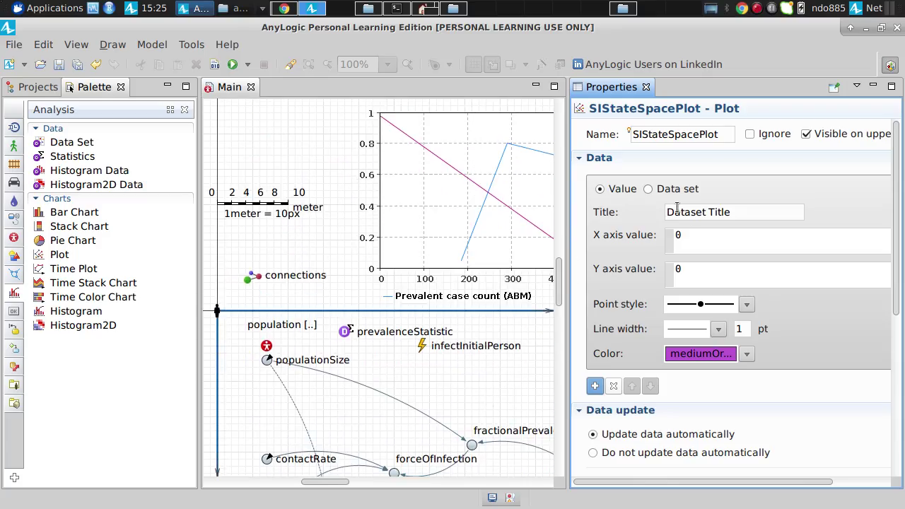
pyautogui.moveTo(734, 212); pyautogui.dragTo(600, 211)
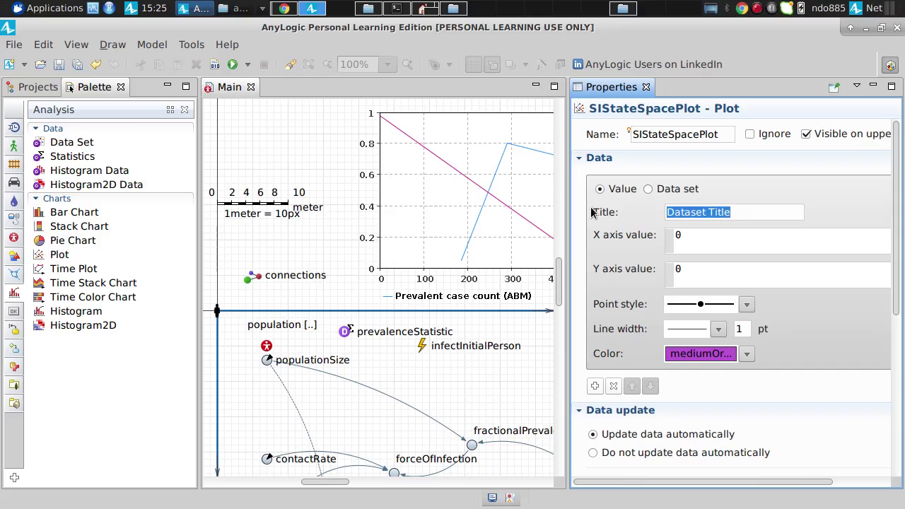
pyautogui.write('Ag')
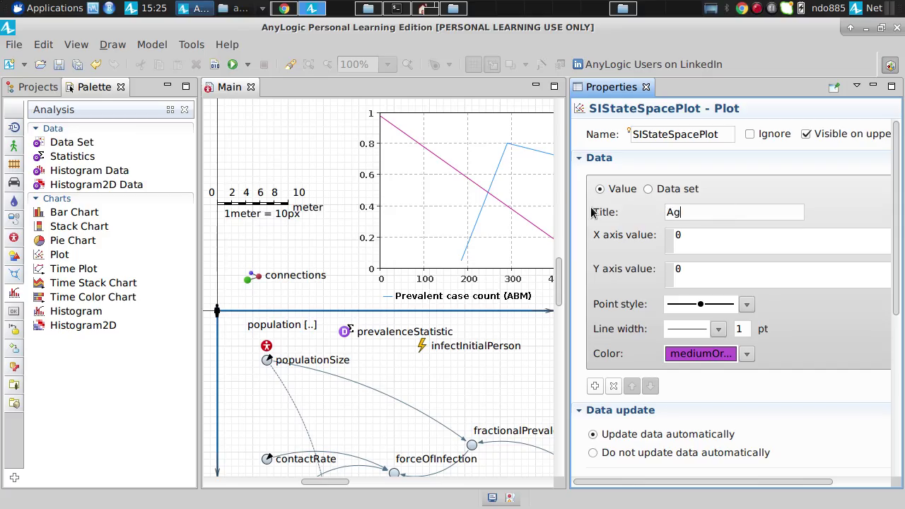
pyautogui.write('gregate Model')
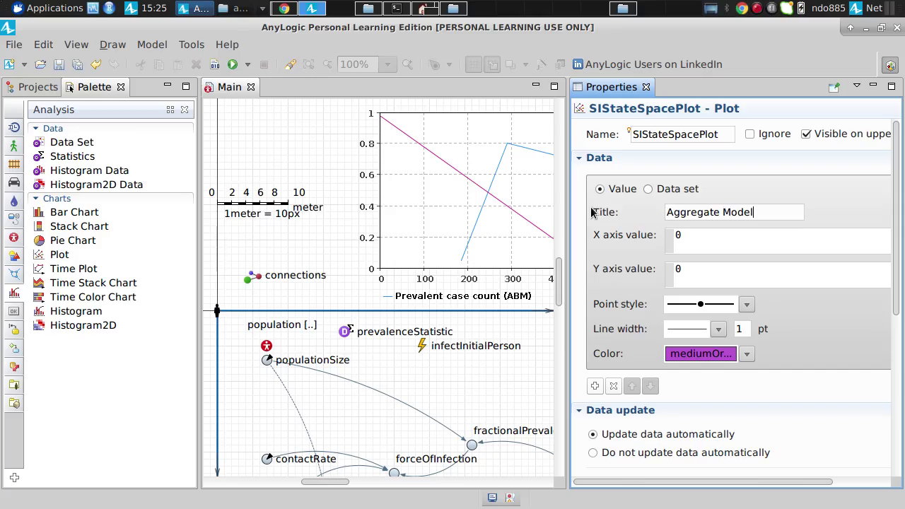
# Step: Set the Aggregate Model item's X axis value to Susceptible and its Y axis value to Infective
pyautogui.press('Tab')
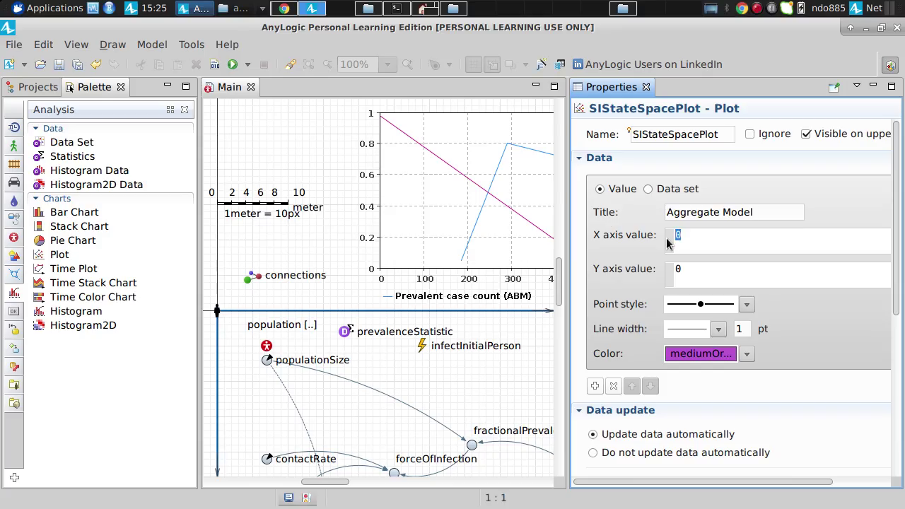
pyautogui.moveTo(561, 276); pyautogui.dragTo(561, 318)
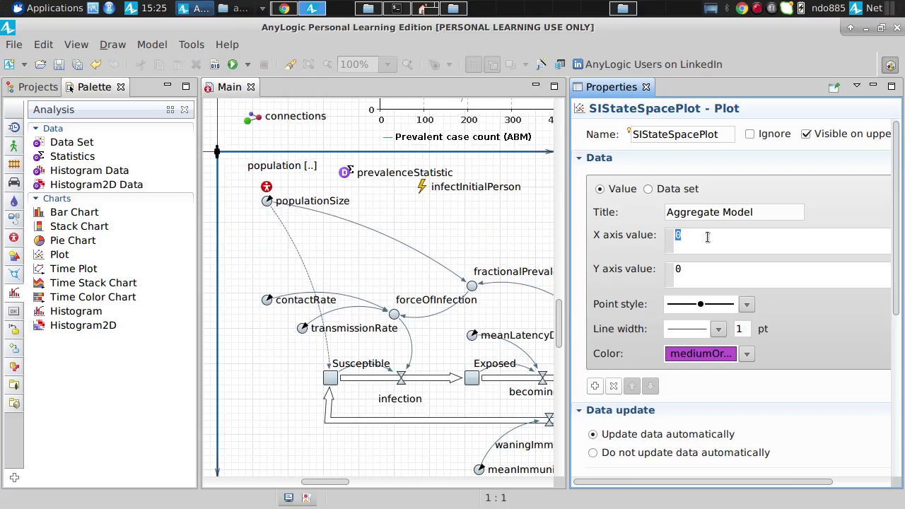
pyautogui.write('Susceptible')
pyautogui.click(678, 272)
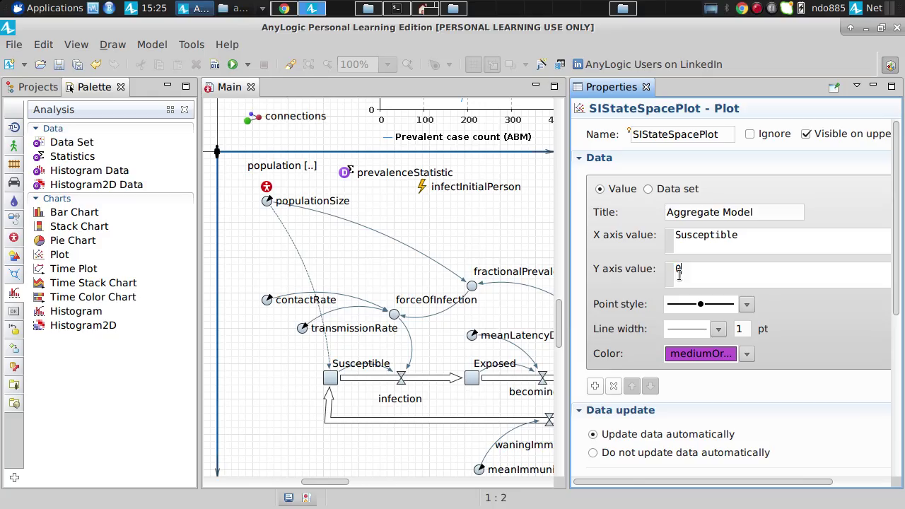
pyautogui.doubleClick(678, 272)
pyautogui.write('Infective')
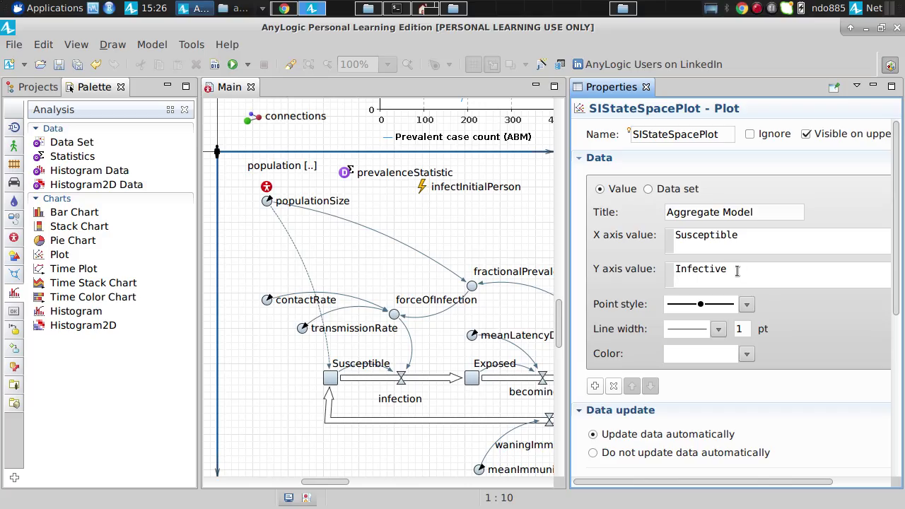
# Step: Add a second data item to the plot and title it "ABM"
pyautogui.click(593, 387)
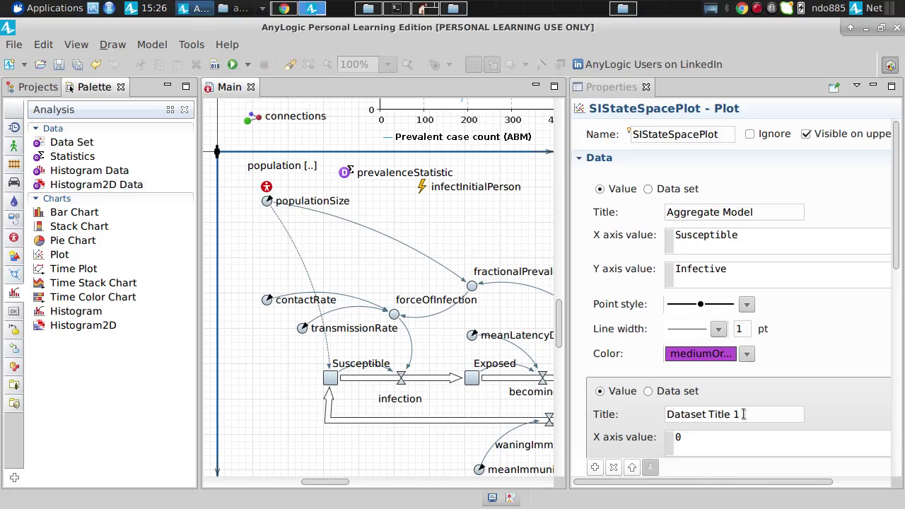
pyautogui.click(744, 415)
pyautogui.write('ABM')
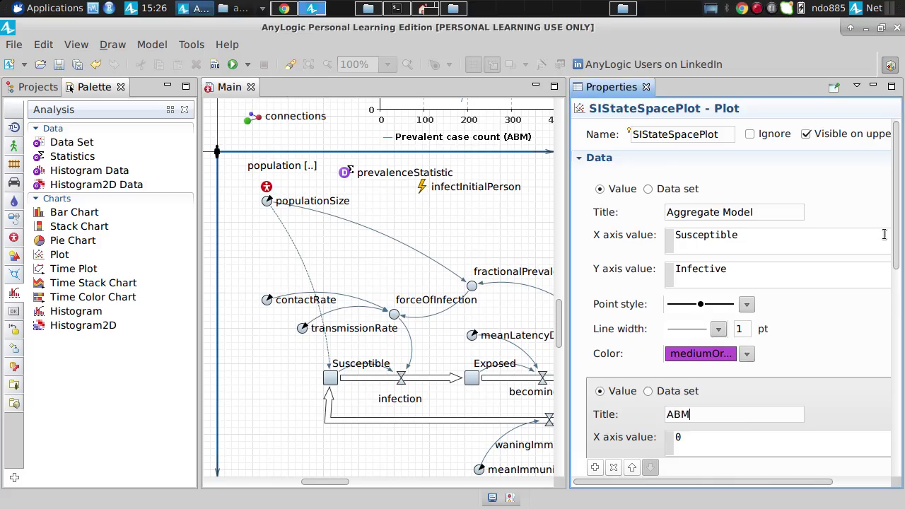
pyautogui.moveTo(896, 253); pyautogui.dragTo(897, 321)
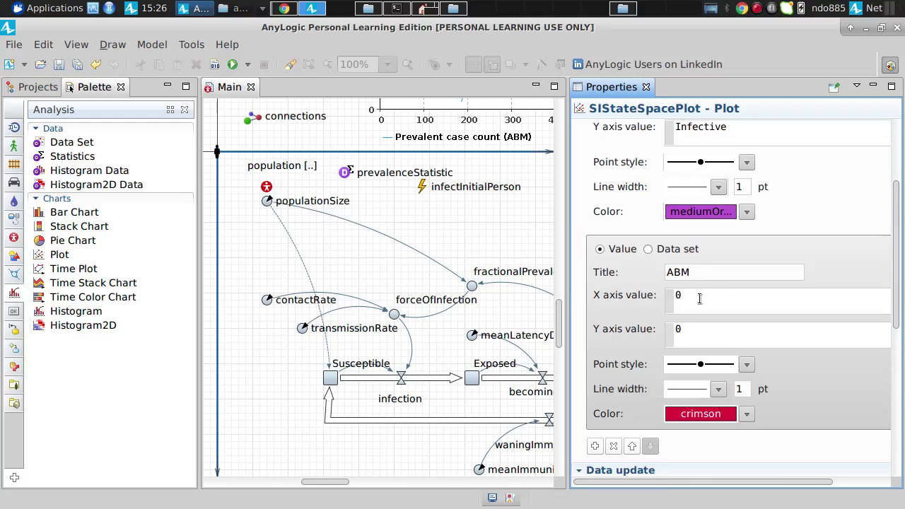
pyautogui.click(700, 296)
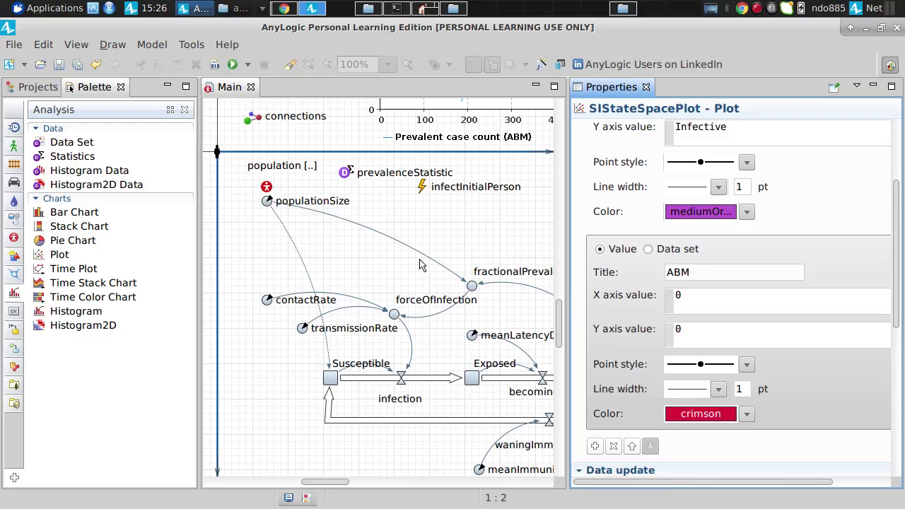
# Step: Add a Count statistic named countSusceptible to the population of Person agents
pyautogui.click(267, 187)
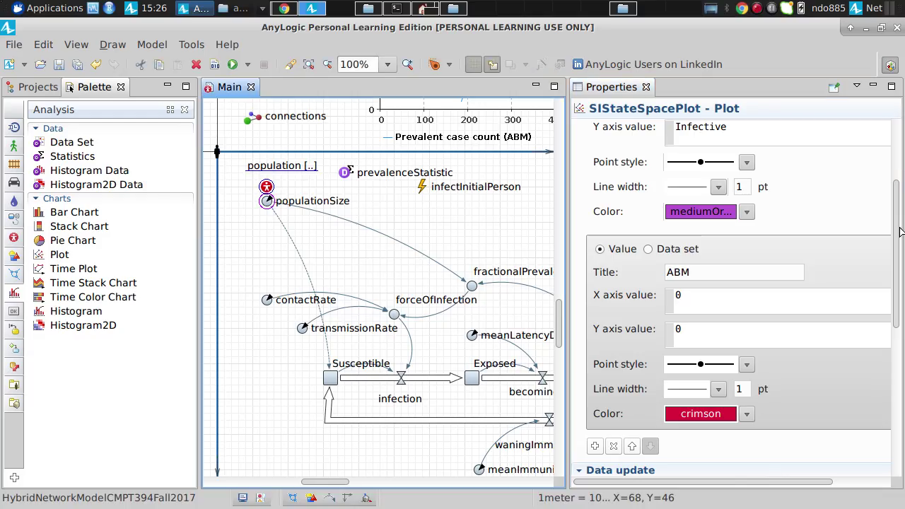
pyautogui.moveTo(896, 234); pyautogui.dragTo(898, 322)
pyautogui.click(594, 431)
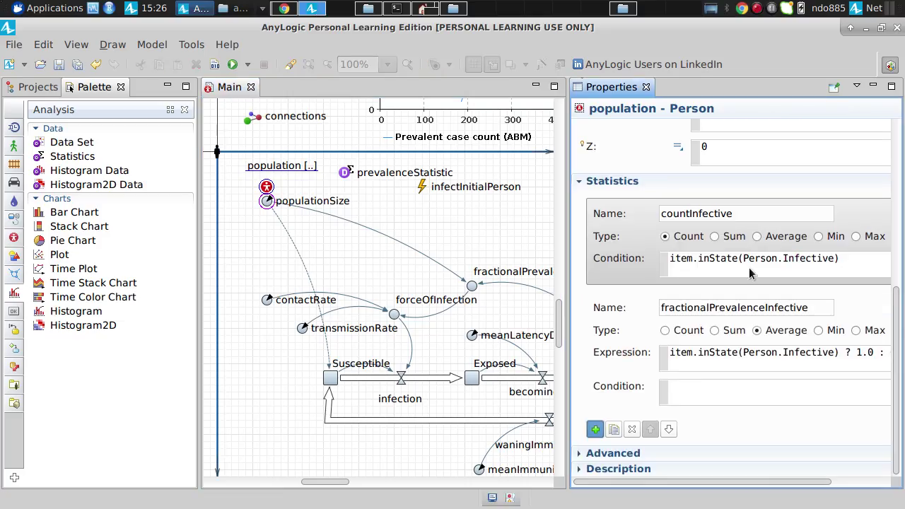
pyautogui.doubleClick(680, 437)
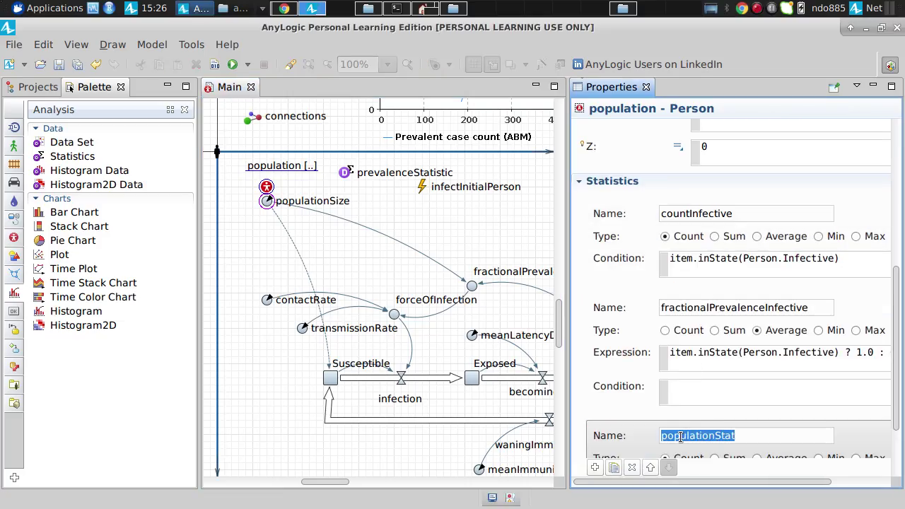
pyautogui.write('countSusce')
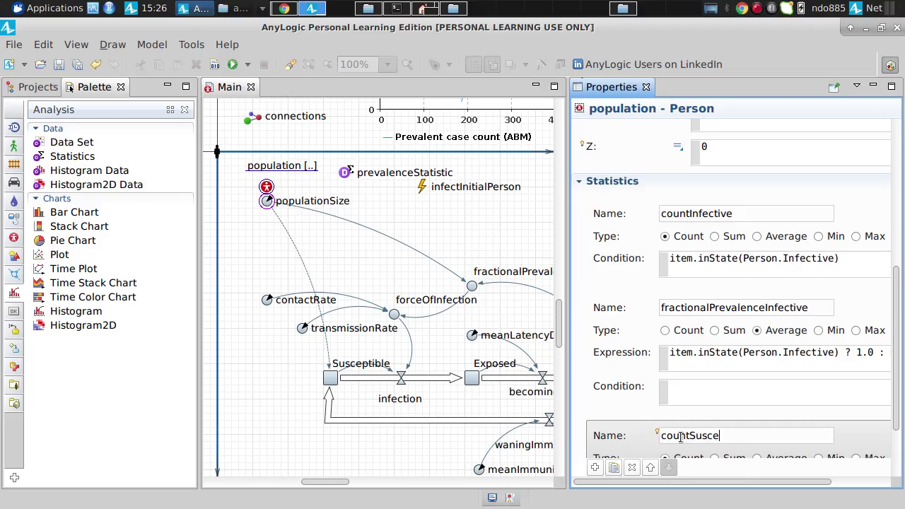
pyautogui.write('ptible')
pyautogui.scroll(-2, 898, 320)
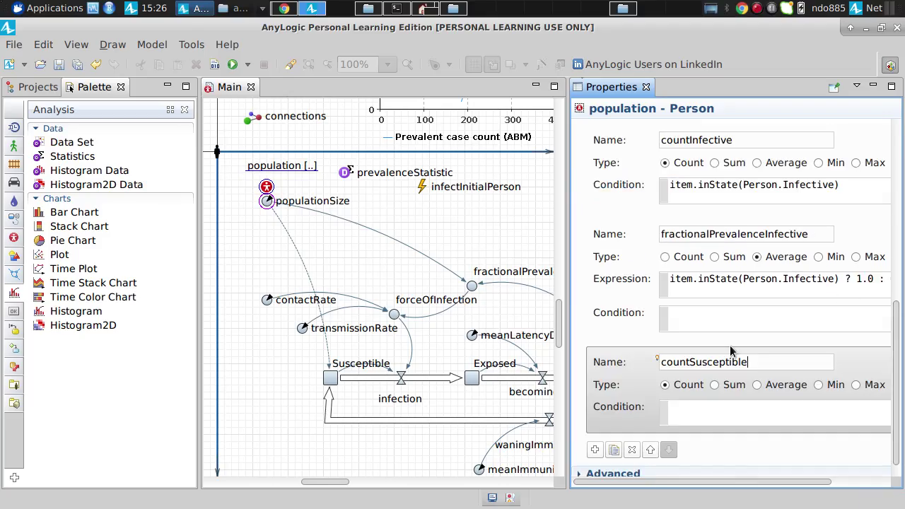
# Step: Set the countSusceptible statistic's condition to item.inState(Person.Susceptible), reusing the countInfective condition, and save the model
pyautogui.moveTo(842, 185)
pyautogui.mouseDown()
pyautogui.moveTo(592, 192)
pyautogui.moveTo(602, 190)
pyautogui.mouseUp()
pyautogui.hotkey('ctrl', 'c')
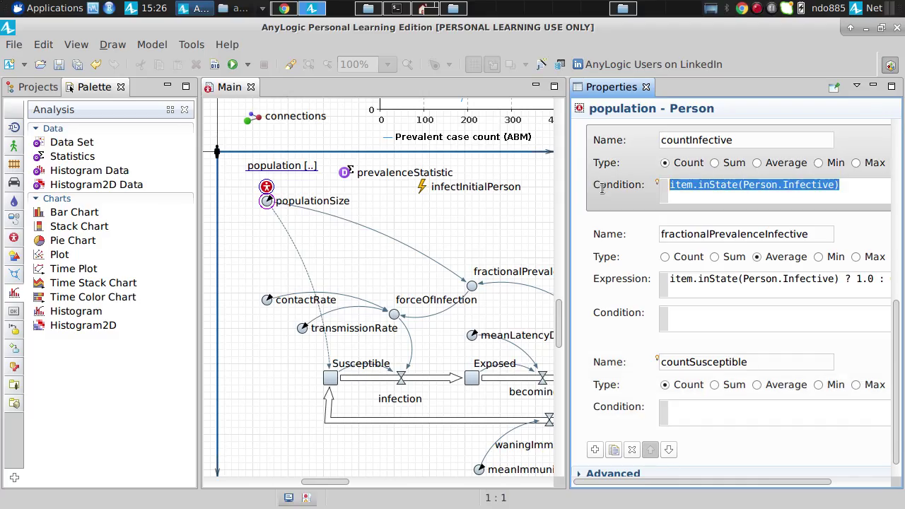
pyautogui.click(722, 409)
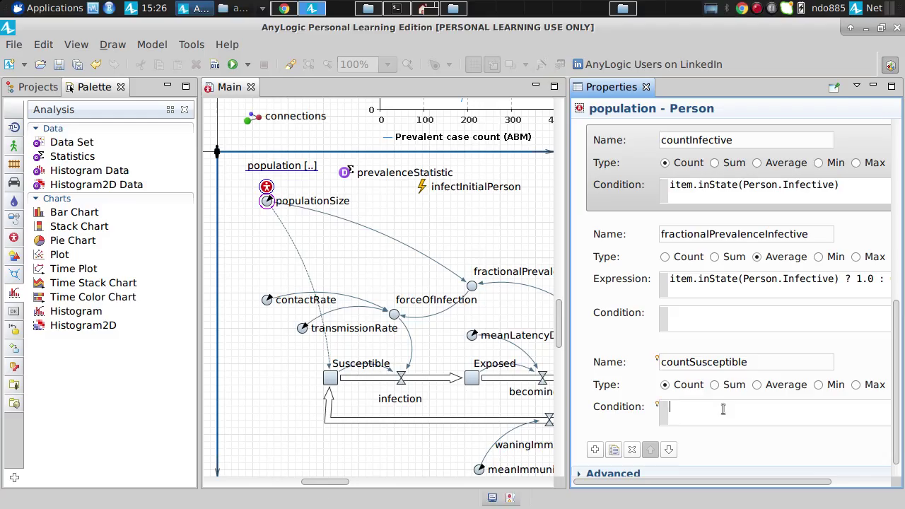
pyautogui.hotkey('ctrl', 'v')
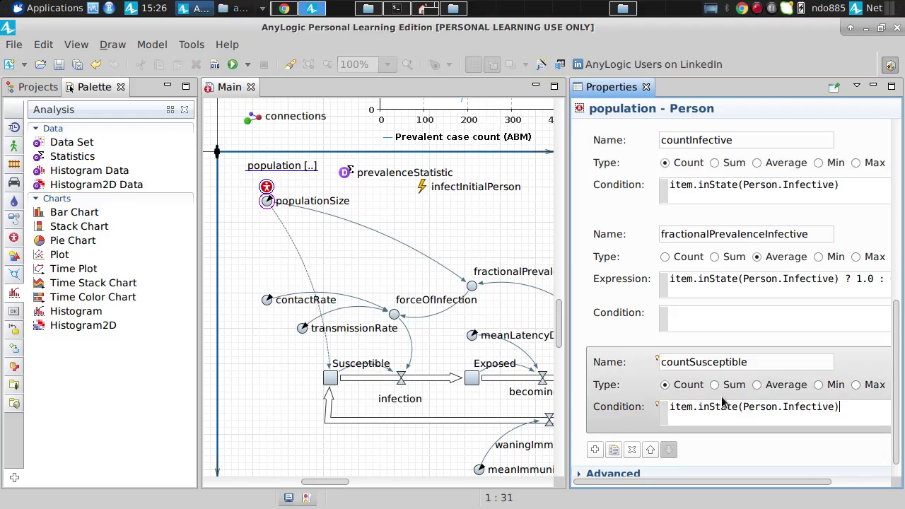
pyautogui.click(780, 407)
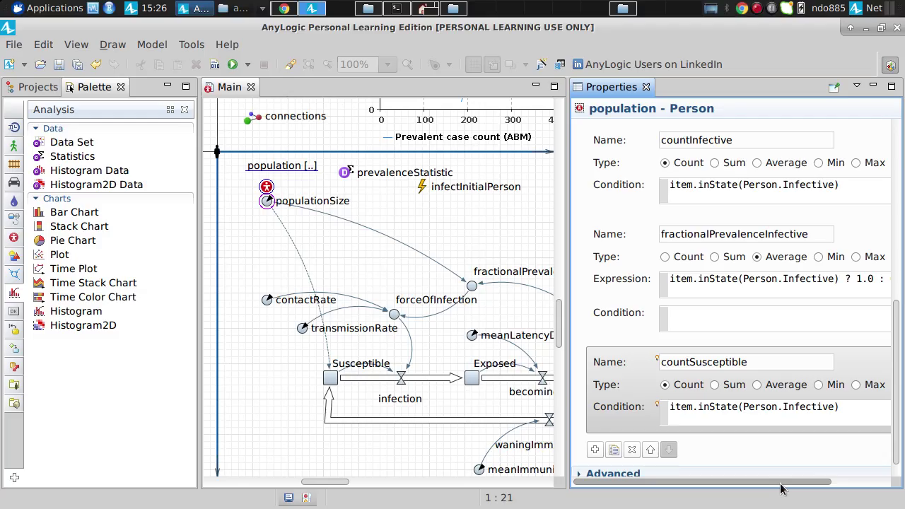
pyautogui.hotkey('ctrl', 'shift', 'Right')
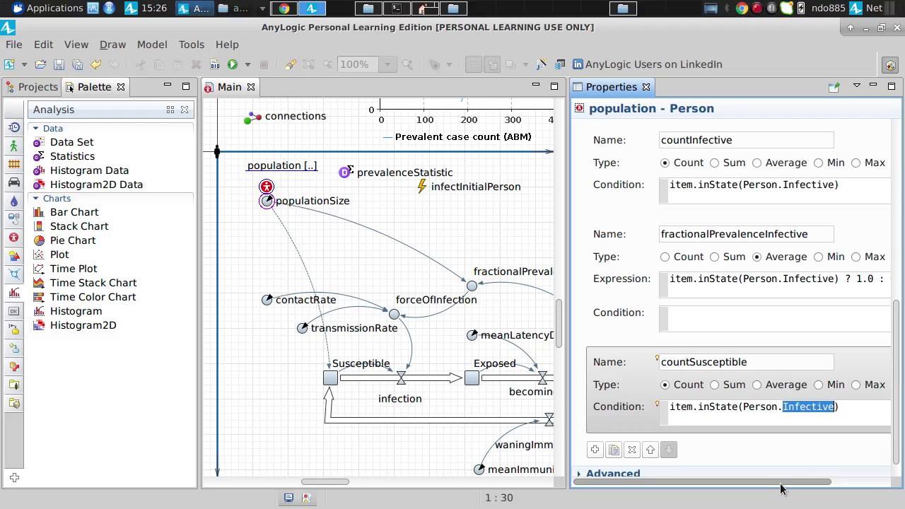
pyautogui.write('Susceptib')
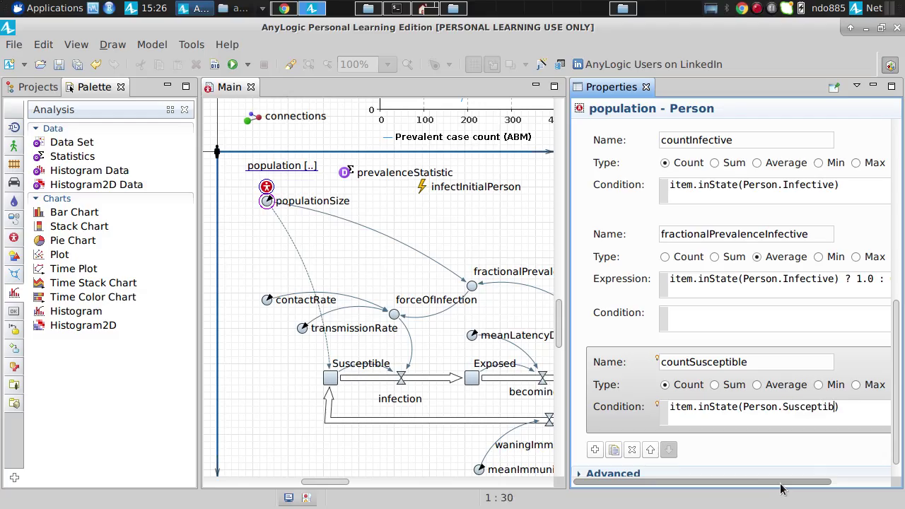
pyautogui.write('le')
pyautogui.hotkey('ctrl', 's')
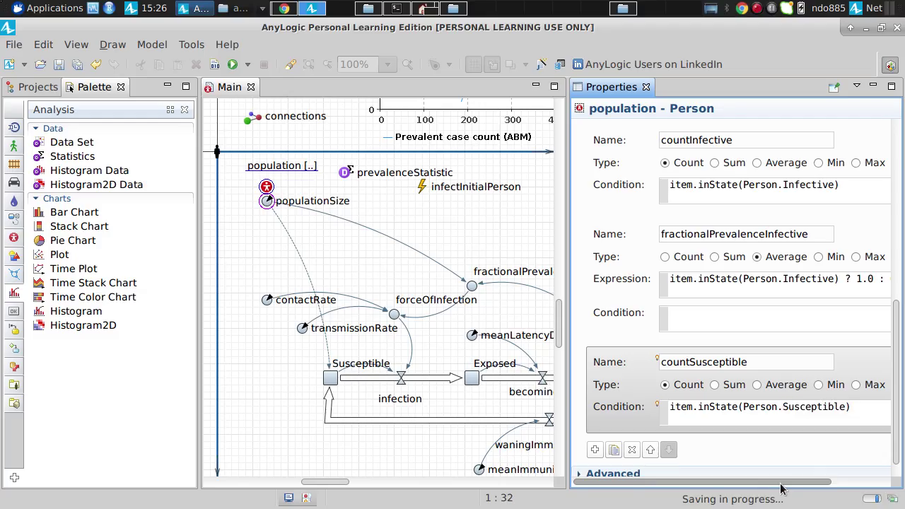
pyautogui.hotkey('ctrl', 's')
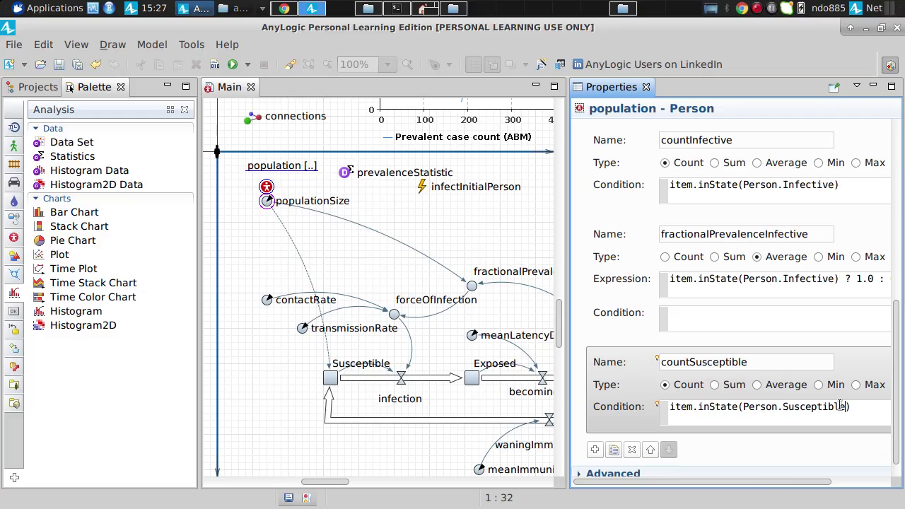
pyautogui.hotkey('ctrl', 's')
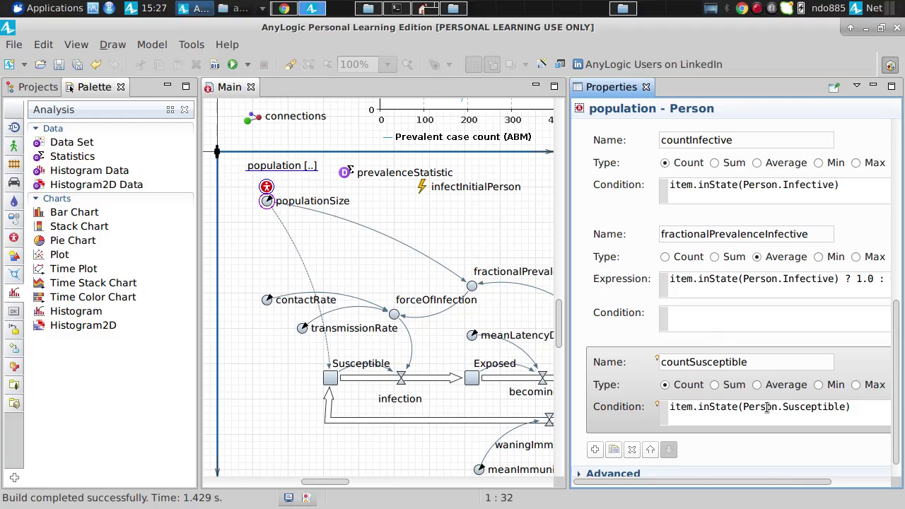
pyautogui.moveTo(743, 407); pyautogui.dragTo(846, 410)
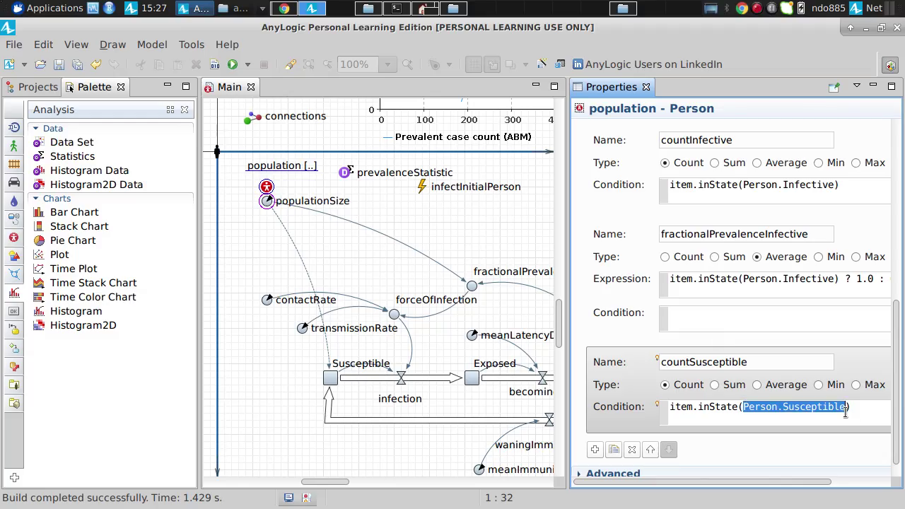
pyautogui.moveTo(742, 185); pyautogui.dragTo(817, 185)
# Step: Set the X axis value of the SIStateSpacePlot's ABM item to population.countSusceptible()
pyautogui.scroll(8, 562, 148)
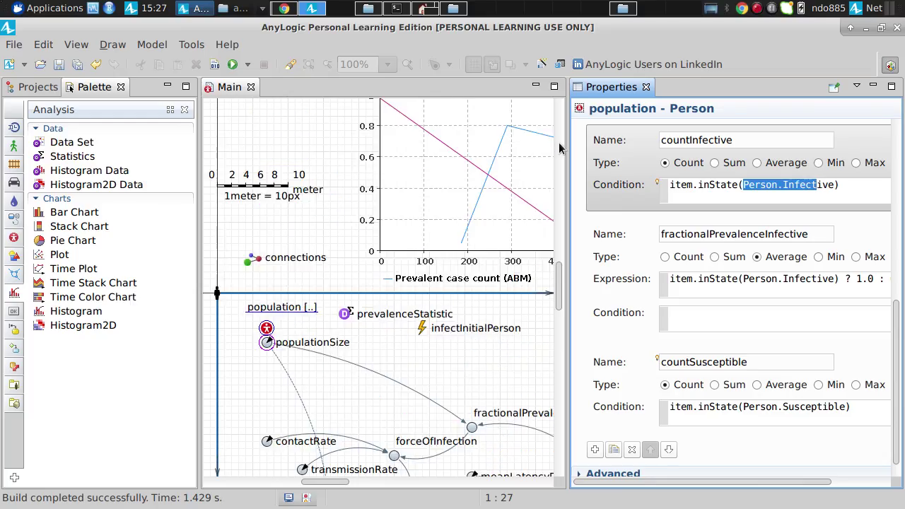
pyautogui.click(505, 148)
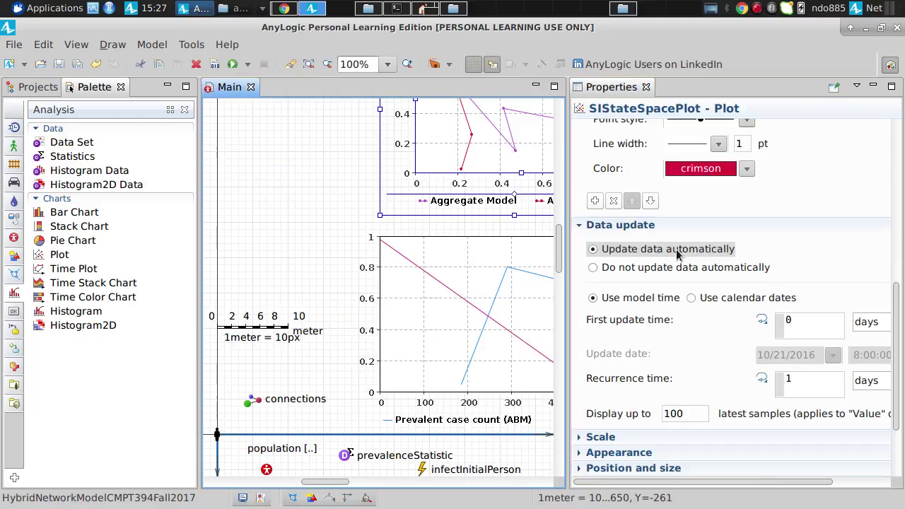
pyautogui.scroll(-3, 883, 276)
pyautogui.scroll(9, 883, 208)
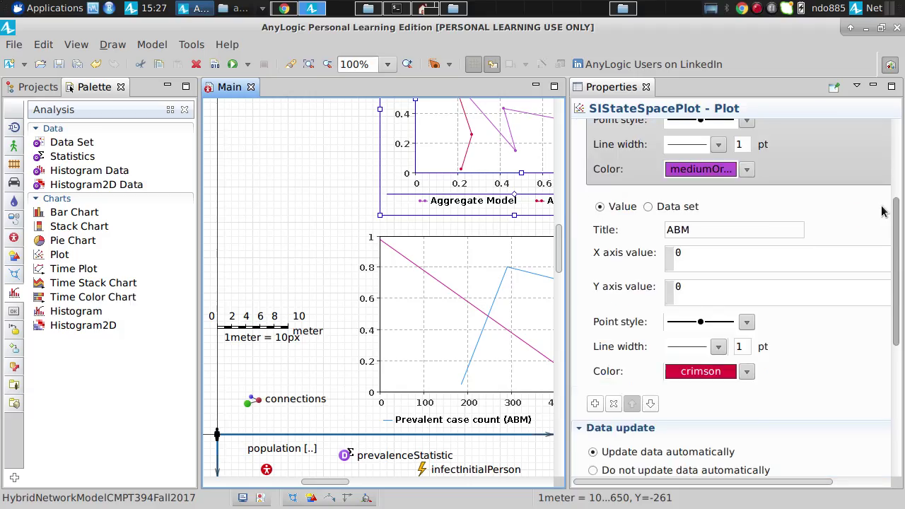
pyautogui.moveTo(882, 196)
pyautogui.mouseDown()
pyautogui.moveTo(882, 167)
pyautogui.moveTo(880, 202)
pyautogui.mouseUp()
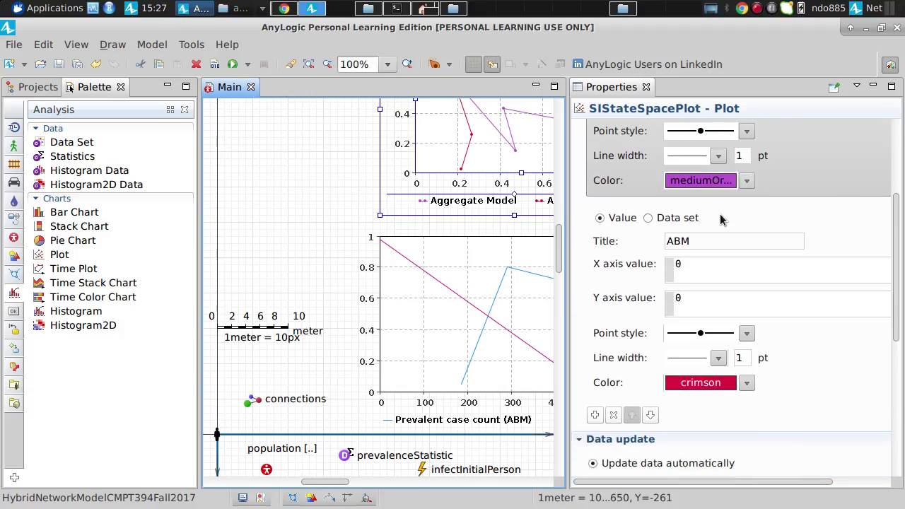
pyautogui.click(678, 263)
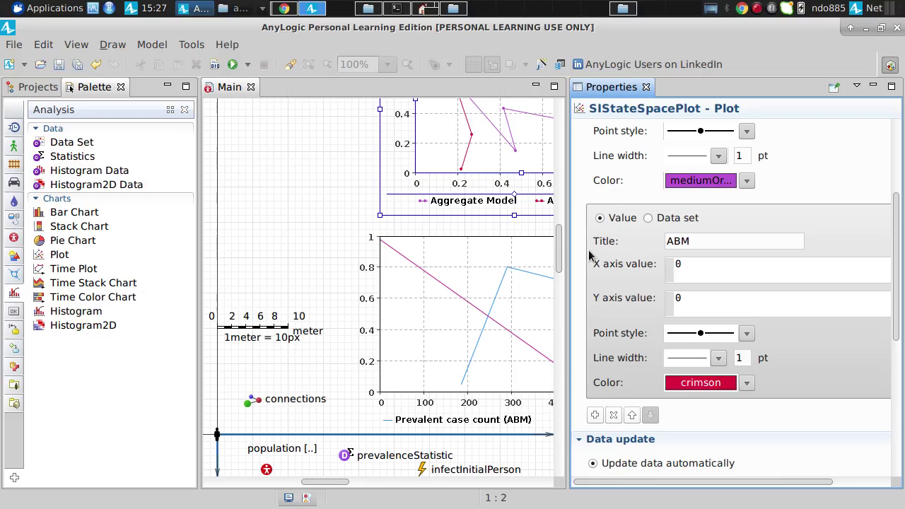
pyautogui.scroll(3, 891, 243)
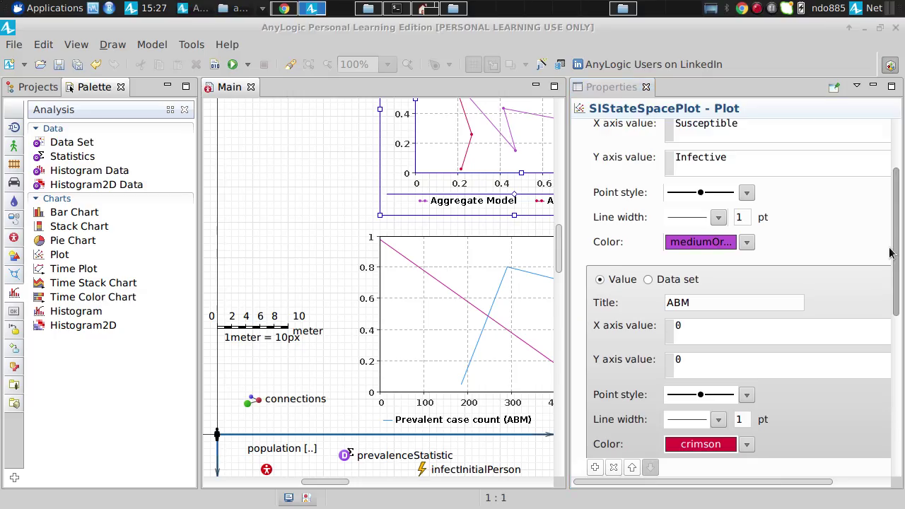
pyautogui.scroll(-1, 891, 243)
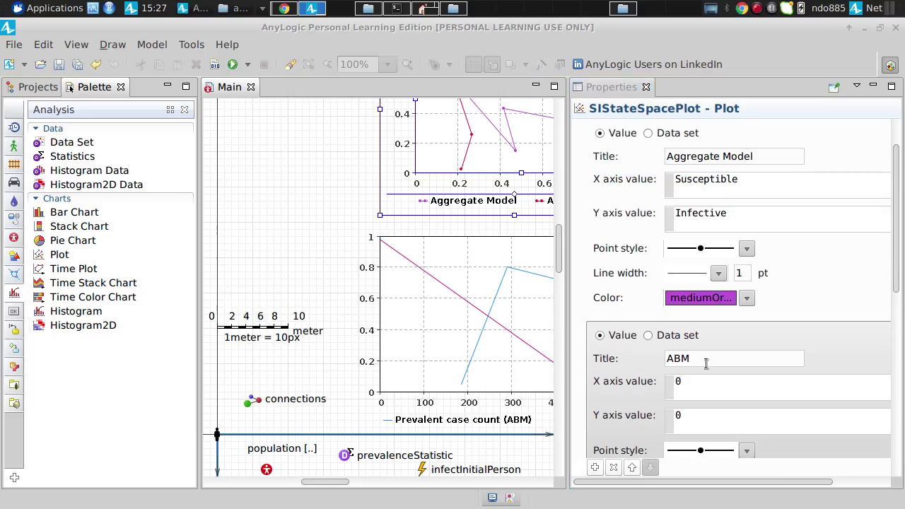
pyautogui.click(690, 379)
pyautogui.doubleClick(690, 380)
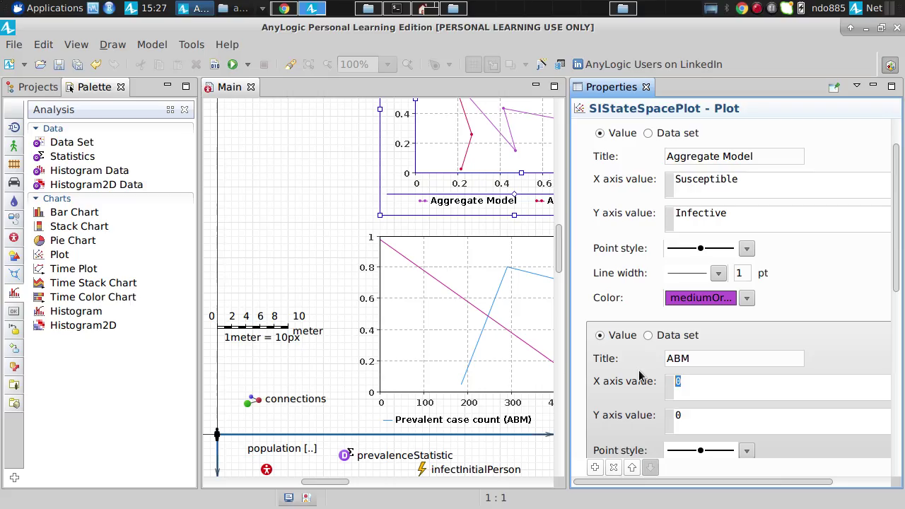
pyautogui.write('population.')
pyautogui.hotkey('ctrl', 'a')
pyautogui.press('BackSpace')
pyautogui.write('population.countSus')
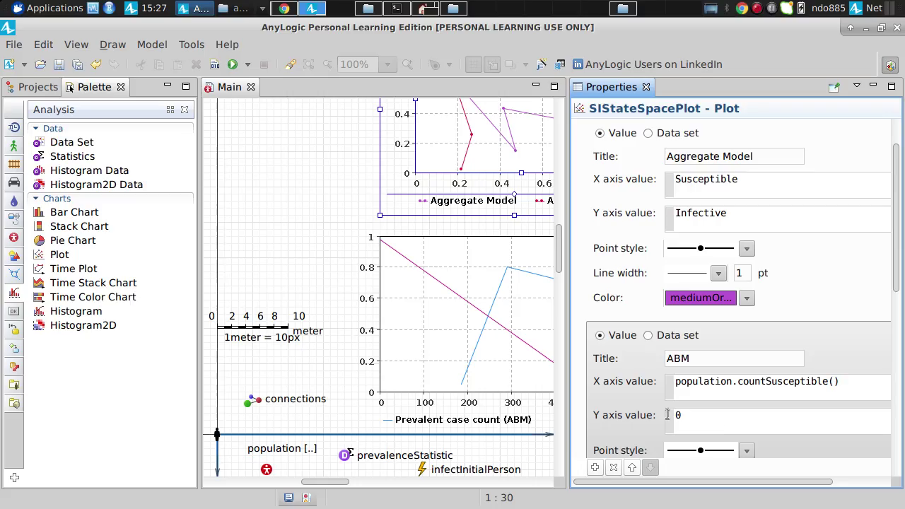
# Step: Set the ABM item's Y axis value to population.countInfective() and save the model
pyautogui.moveTo(692, 415); pyautogui.dragTo(665, 415)
pyautogui.write('population.count')
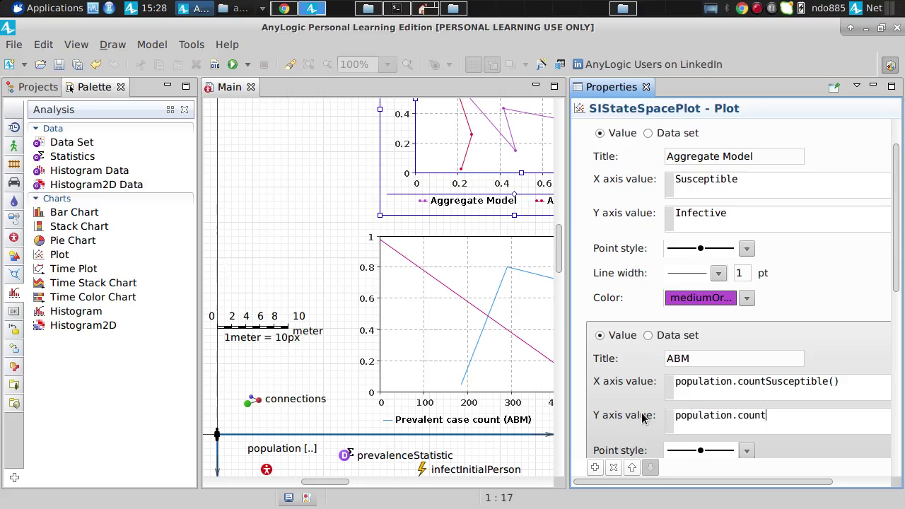
pyautogui.write('Infective()')
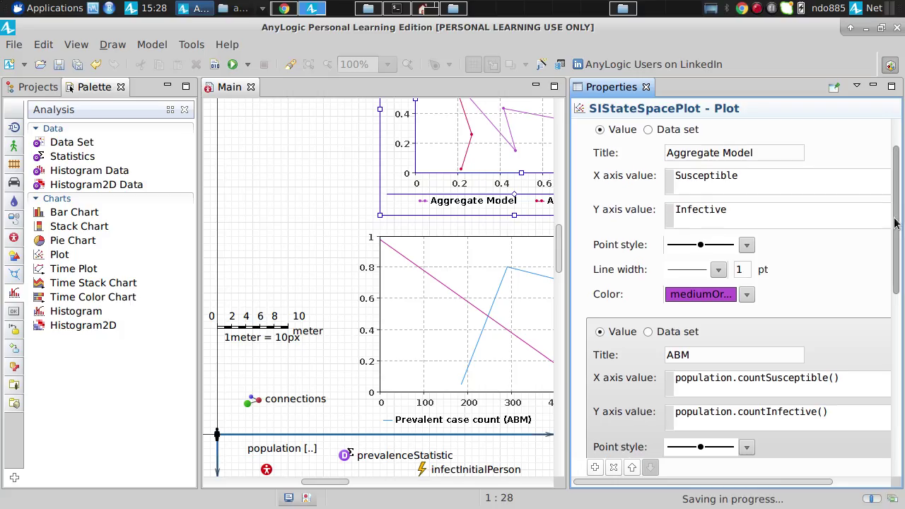
# Step: Make the state space plot display up to 1000 latest samples and save the model
pyautogui.scroll(-5, 900, 311)
pyautogui.moveTo(898, 309); pyautogui.dragTo(903, 381)
pyautogui.click(700, 345)
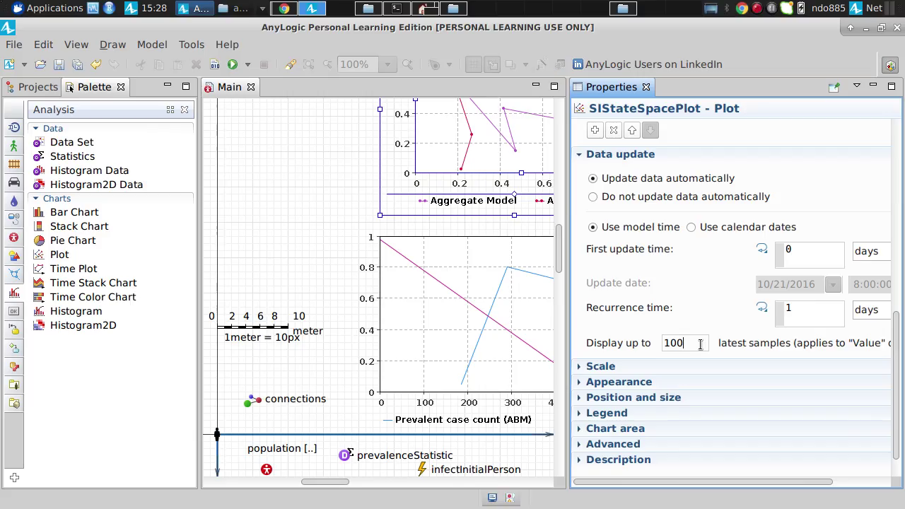
pyautogui.write('0')
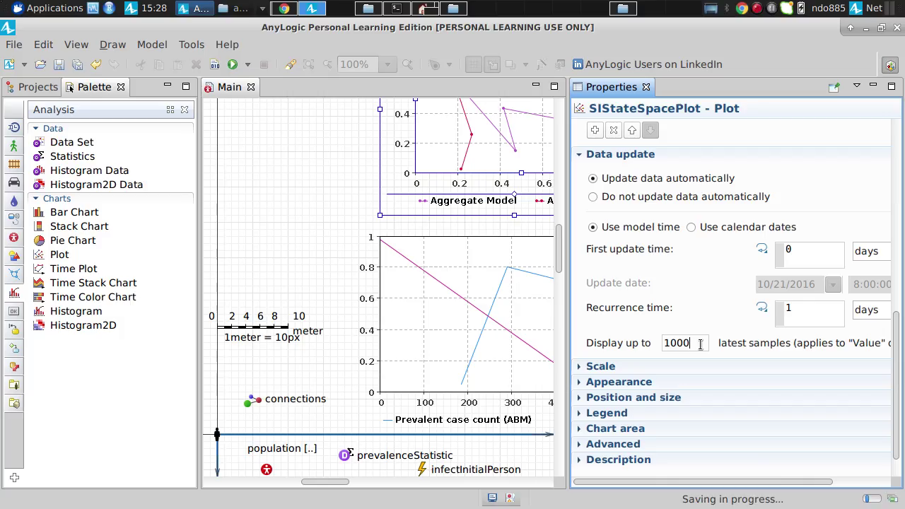
# Step: Expand the plot's scale settings and check the horizontal and vertical scale options
pyautogui.click(578, 367)
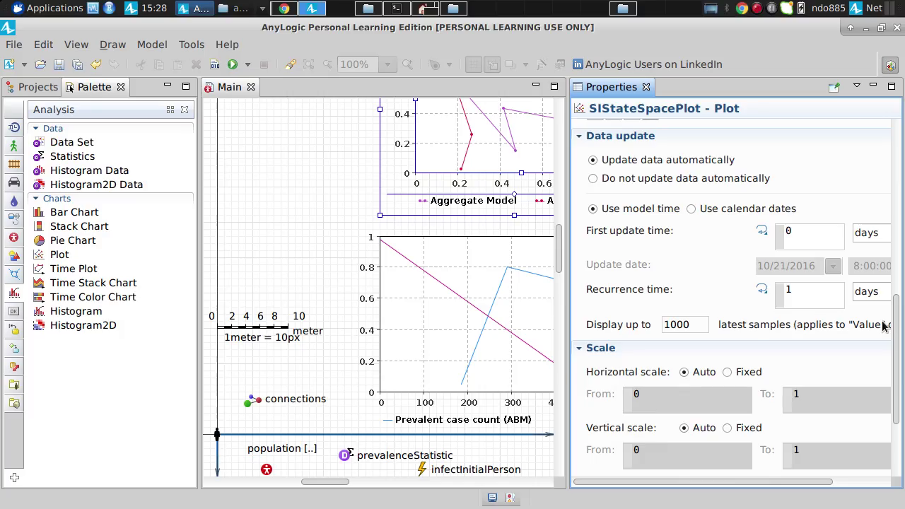
pyautogui.scroll(-3, 894, 373)
pyautogui.moveTo(895, 372)
pyautogui.mouseDown()
pyautogui.moveTo(902, 347)
pyautogui.moveTo(902, 362)
pyautogui.mouseUp()
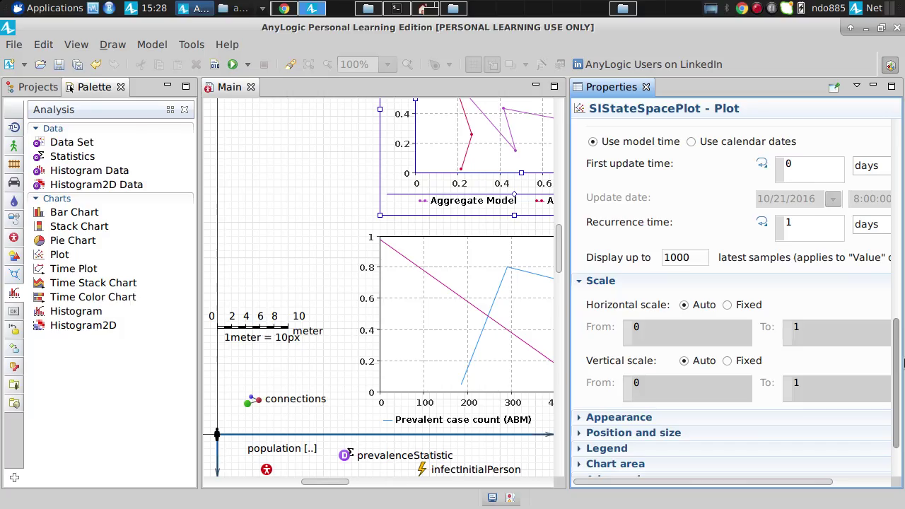
pyautogui.moveTo(902, 362); pyautogui.dragTo(903, 362)
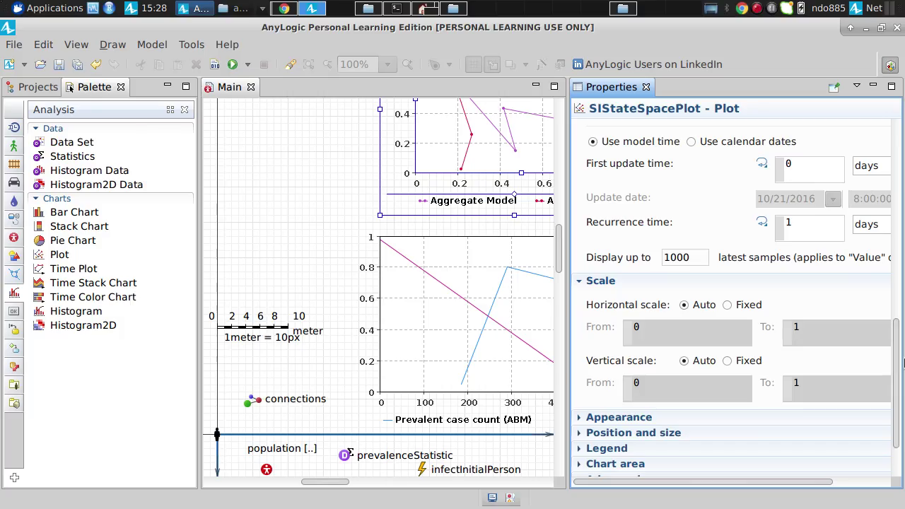
# Step: Launch the Simulation: Main experiment from the project tree and start its model run
pyautogui.click(37, 84)
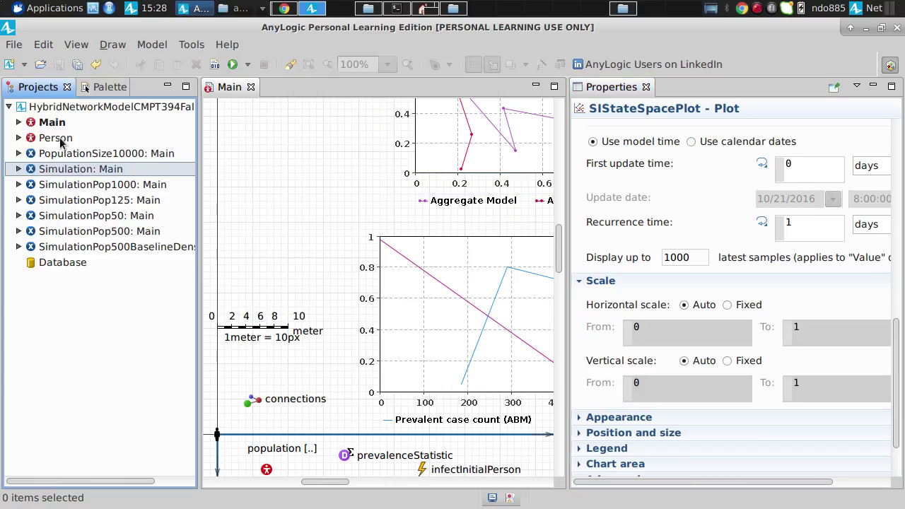
pyautogui.rightClick(78, 171)
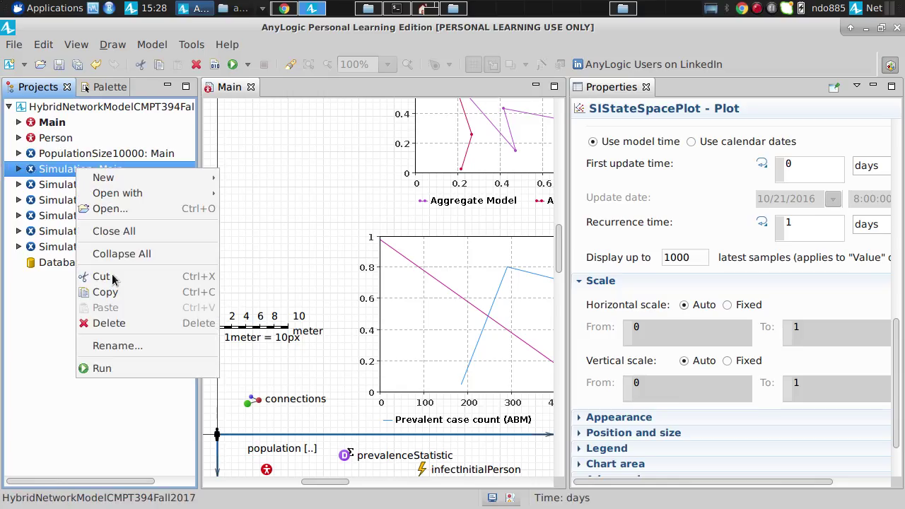
pyautogui.click(121, 369)
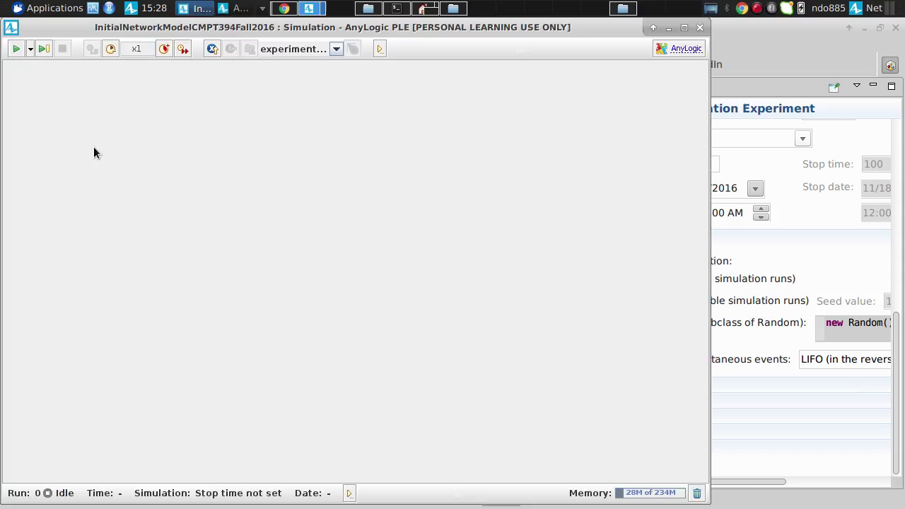
pyautogui.click(75, 133)
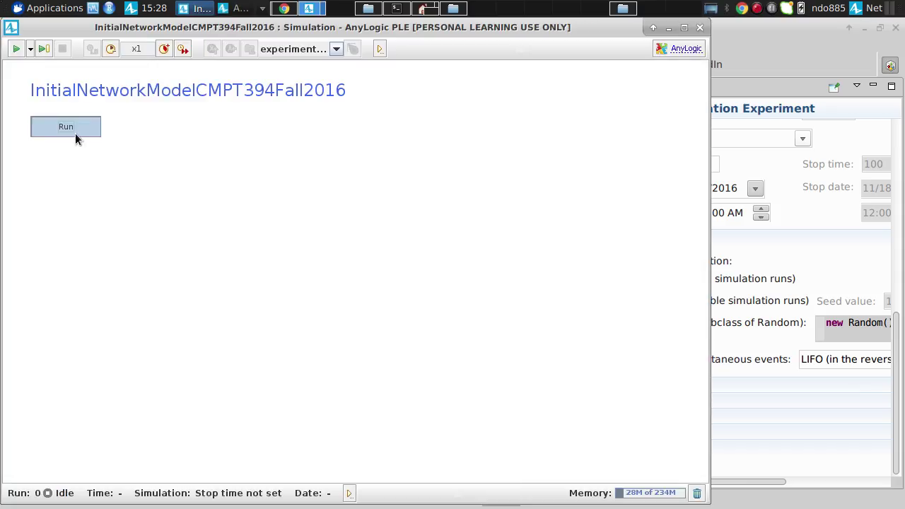
# Step: Bring the state space plot into view and raise the simulation's execution speed to x50
pyautogui.moveTo(218, 177); pyautogui.dragTo(227, 507)
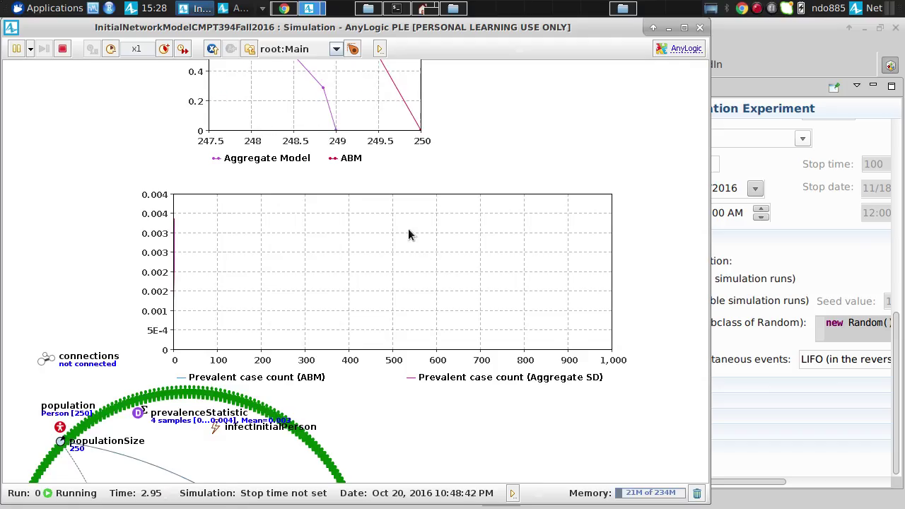
pyautogui.moveTo(438, 173); pyautogui.dragTo(437, 297)
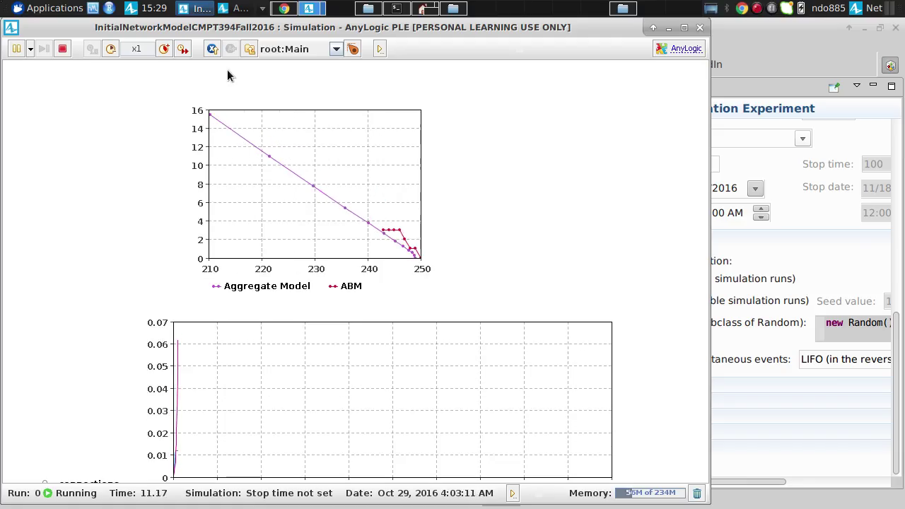
pyautogui.click(182, 48)
pyautogui.click(182, 48)
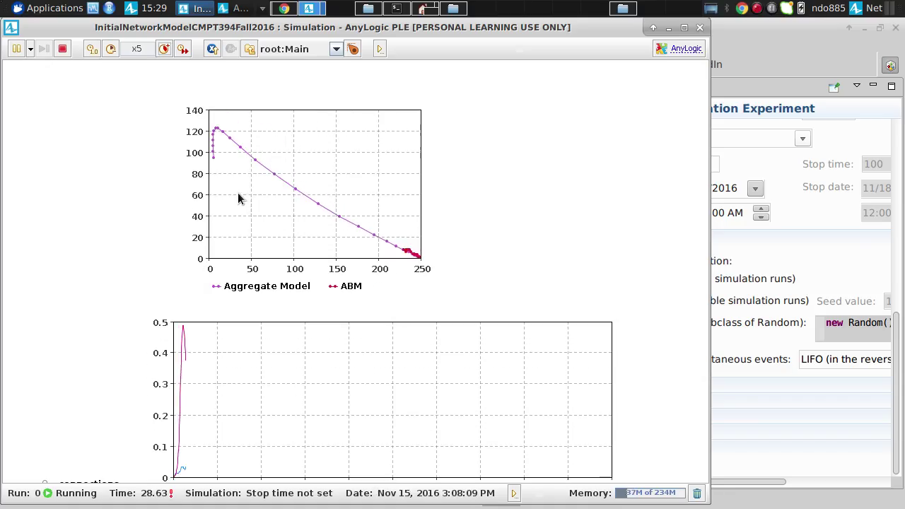
pyautogui.click(164, 48)
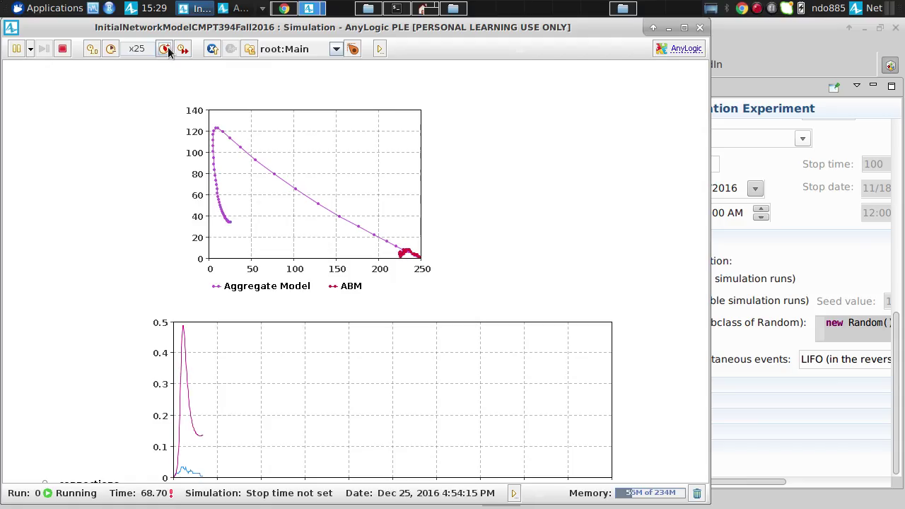
pyautogui.click(165, 48)
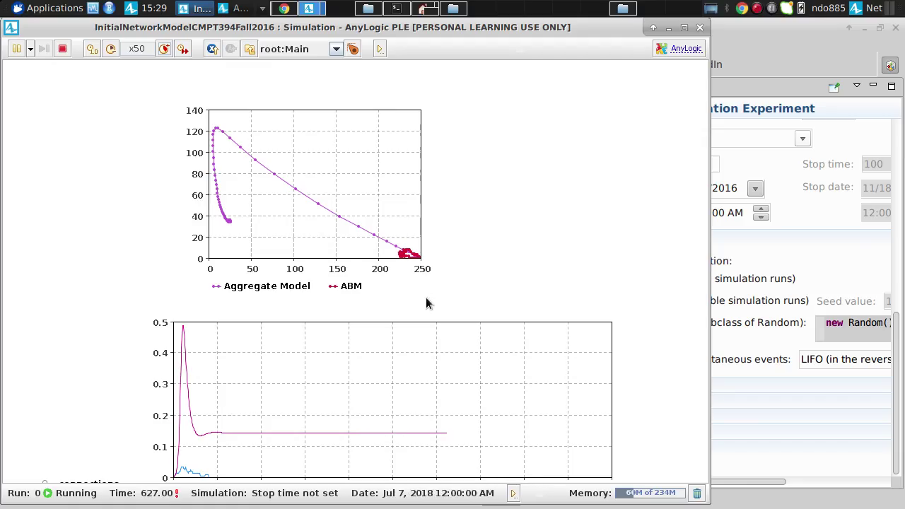
# Step: Restart the model run, examine the state space plot and prevalence chart, and close the simulation window
pyautogui.click(69, 54)
pyautogui.click(64, 125)
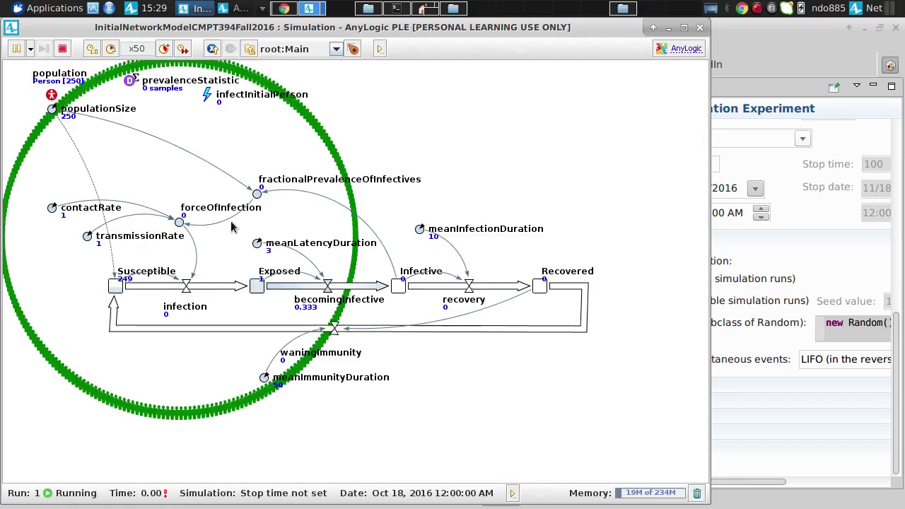
pyautogui.scroll(5, 353, 283)
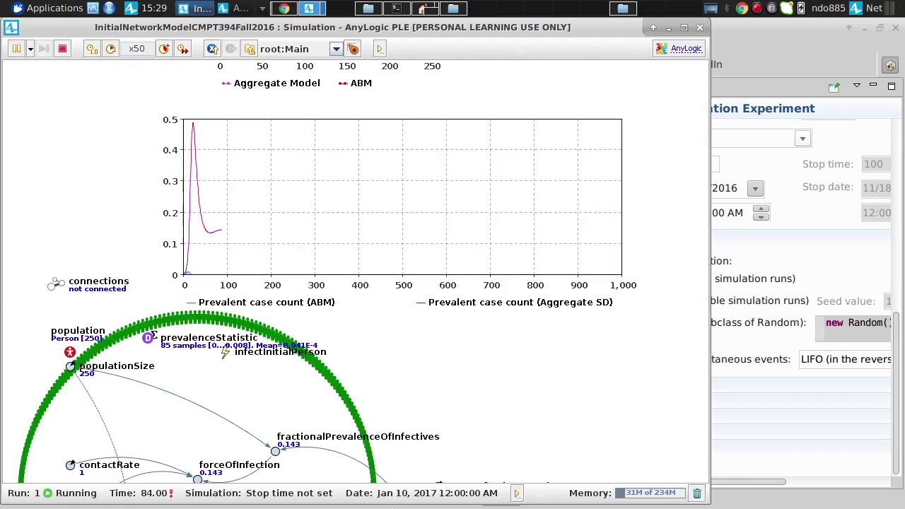
pyautogui.moveTo(313, 242); pyautogui.dragTo(309, 431)
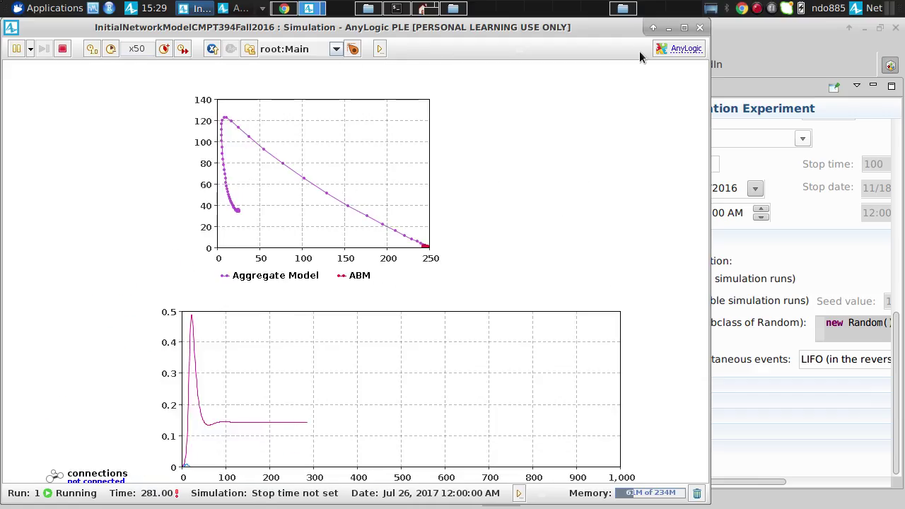
pyautogui.click(699, 29)
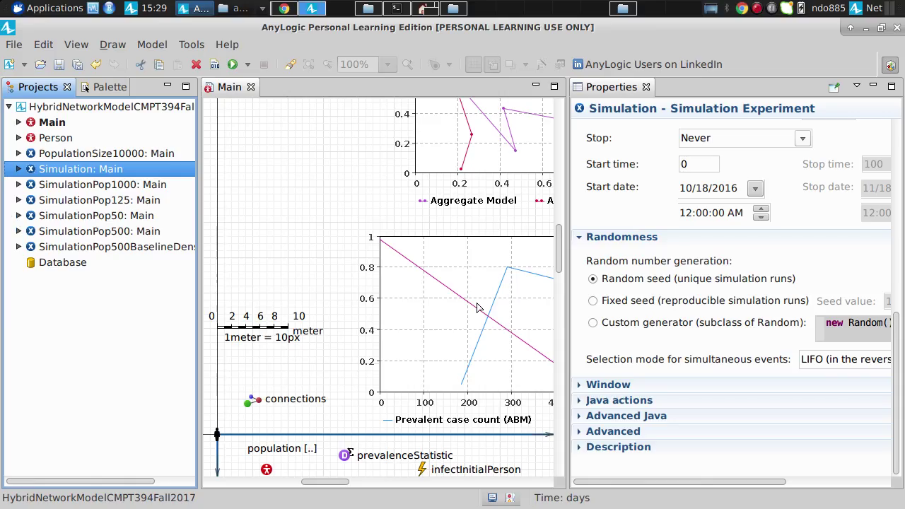
# Step: Set the network type of the Main agent type to Random and save the model
pyautogui.click(52, 124)
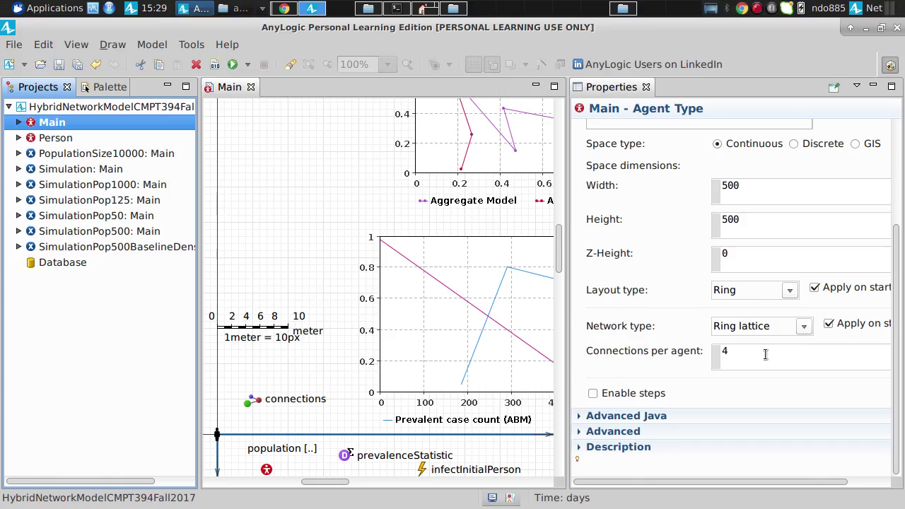
pyautogui.click(804, 326)
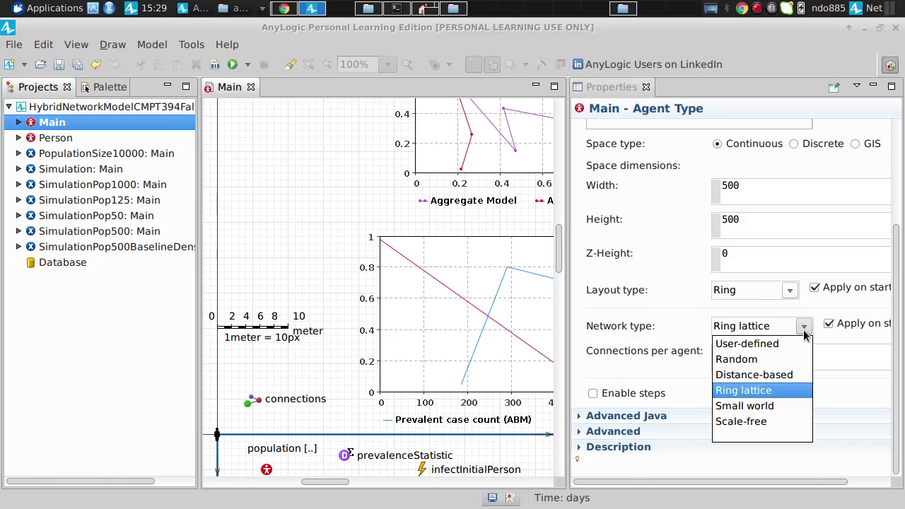
pyautogui.click(758, 360)
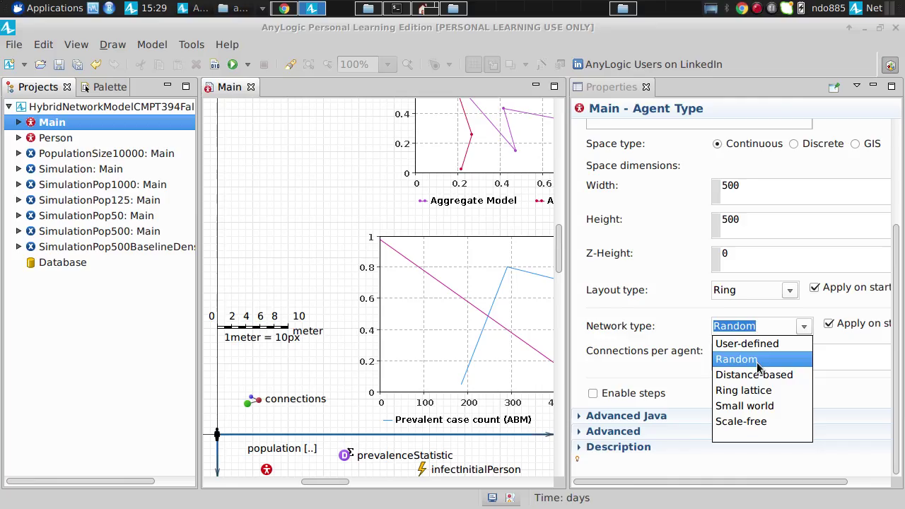
pyautogui.click(758, 360)
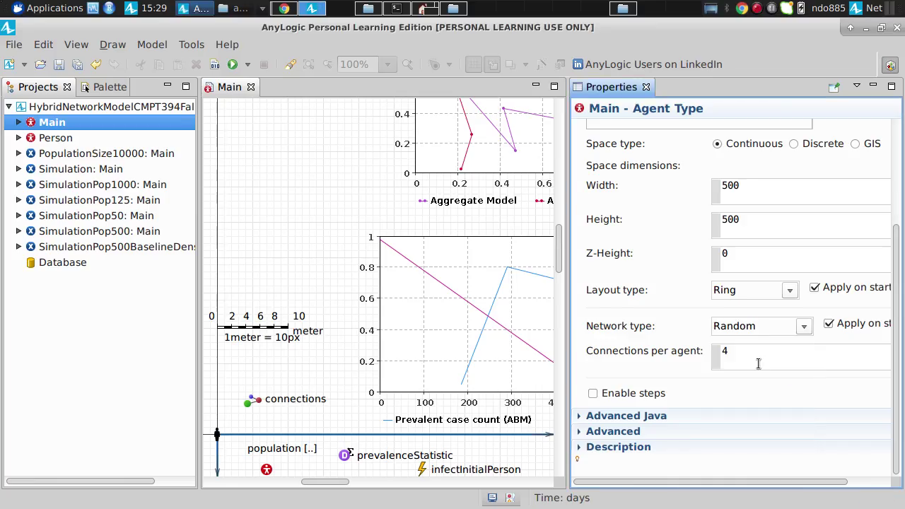
pyautogui.moveTo(758, 364); pyautogui.dragTo(705, 357)
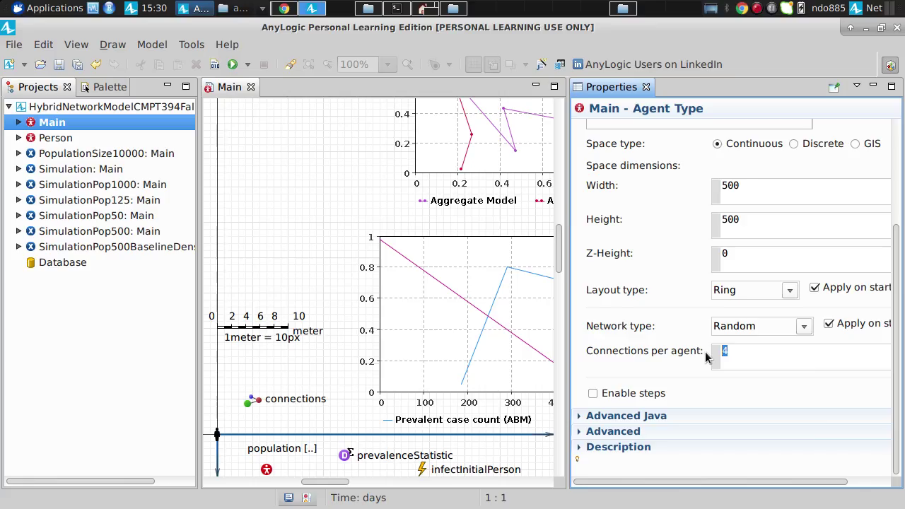
pyautogui.hotkey('ctrl', 's')
pyautogui.hotkey('ctrl', 's')
# Step: Launch the Simulation: Main experiment with the random network and start its model run
pyautogui.click(100, 170)
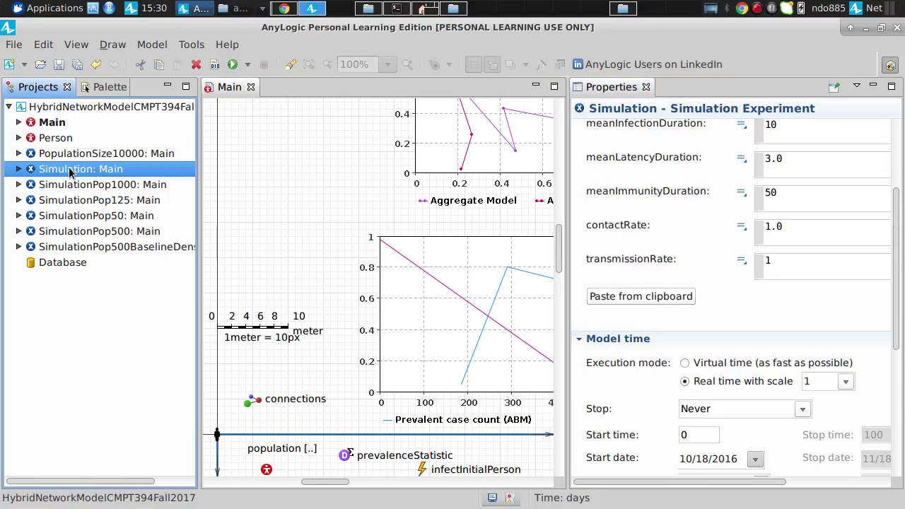
pyautogui.rightClick(70, 173)
pyautogui.click(99, 366)
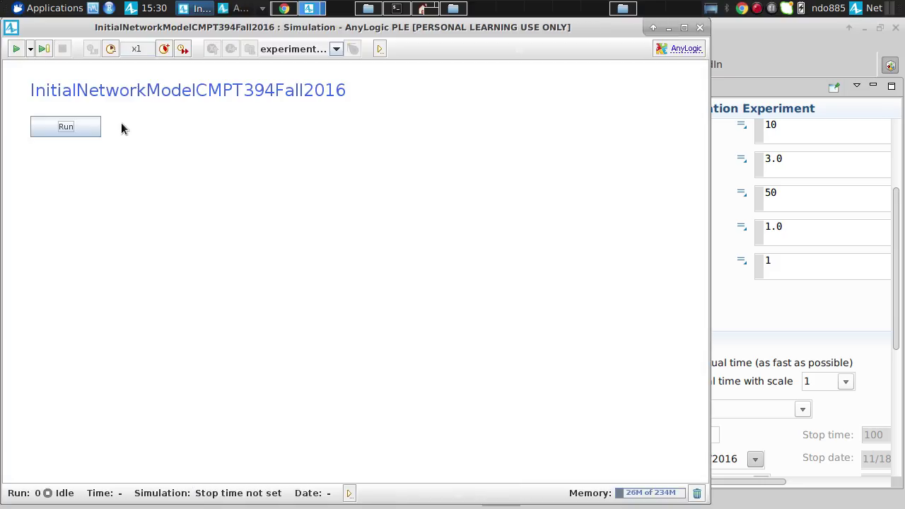
pyautogui.click(85, 127)
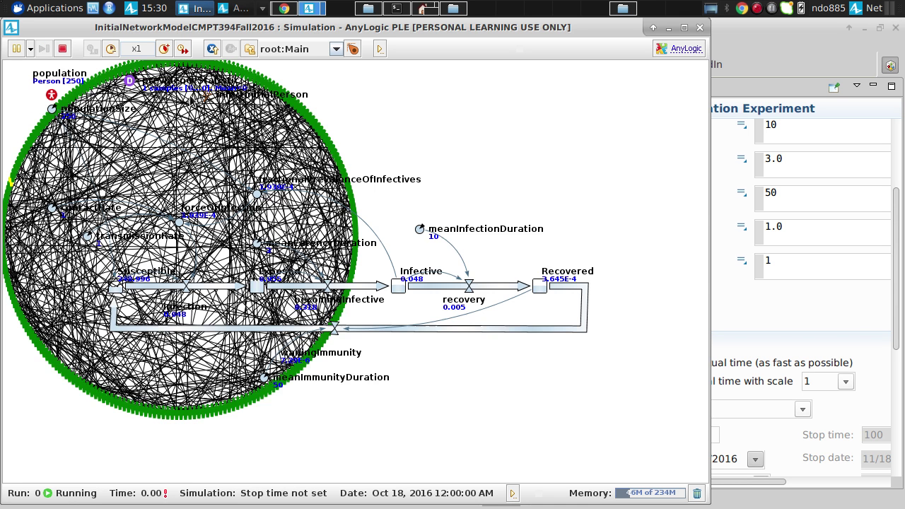
# Step: Bring the state space plot and prevalence chart into view and raise the execution speed to x25
pyautogui.moveTo(448, 85); pyautogui.dragTo(436, 461)
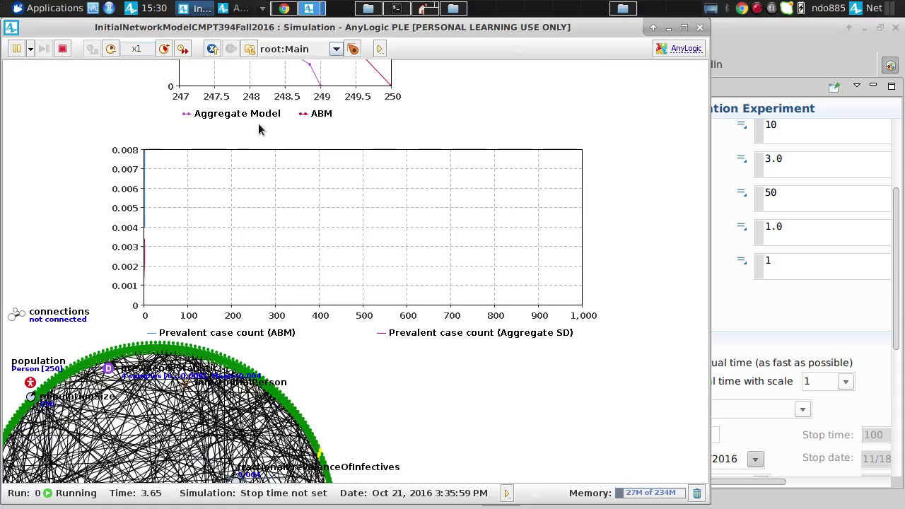
pyautogui.moveTo(259, 125); pyautogui.dragTo(259, 202)
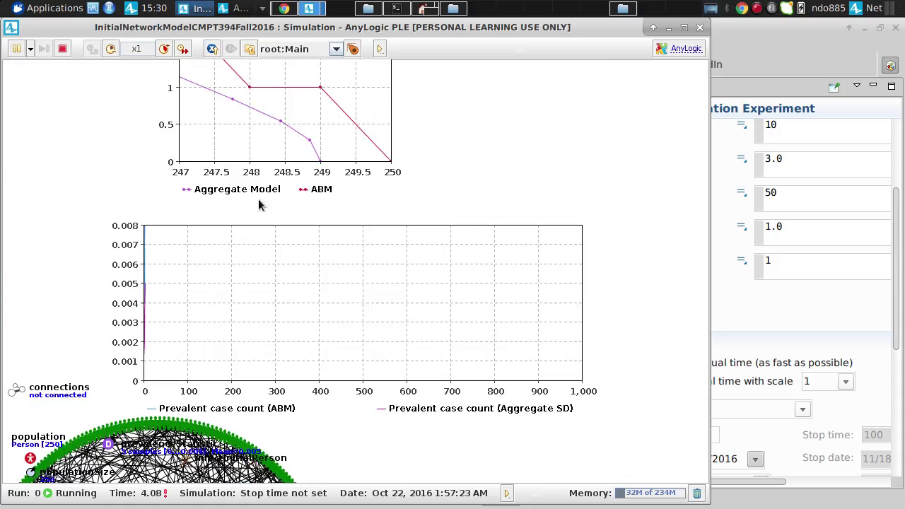
pyautogui.click(164, 49)
pyautogui.click(164, 49)
pyautogui.click(164, 49)
pyautogui.click(164, 49)
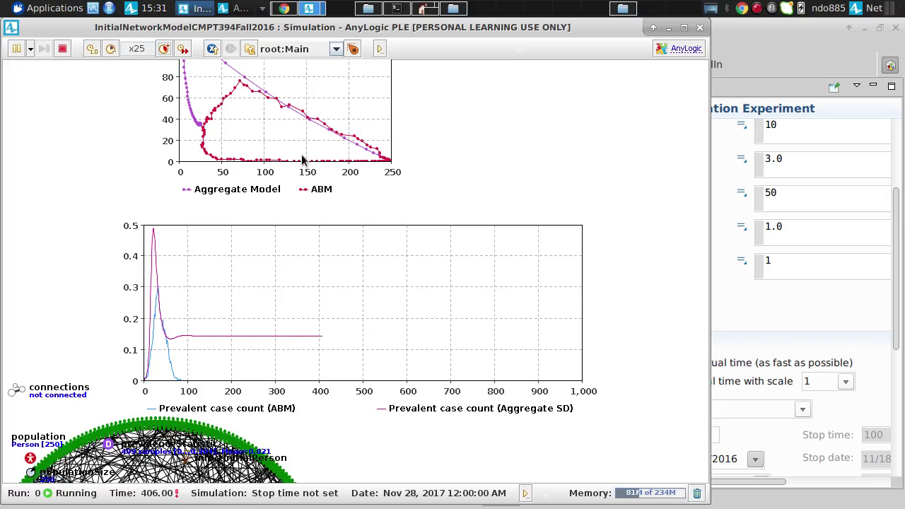
# Step: Restart the model run, display both plots, and raise the execution speed to x100
pyautogui.click(62, 49)
pyautogui.click(76, 135)
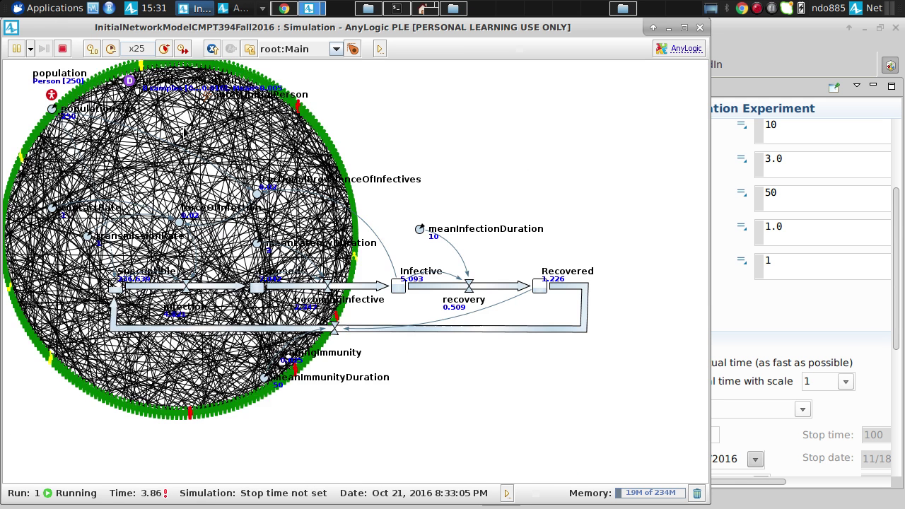
pyautogui.moveTo(200, 179); pyautogui.dragTo(208, 478)
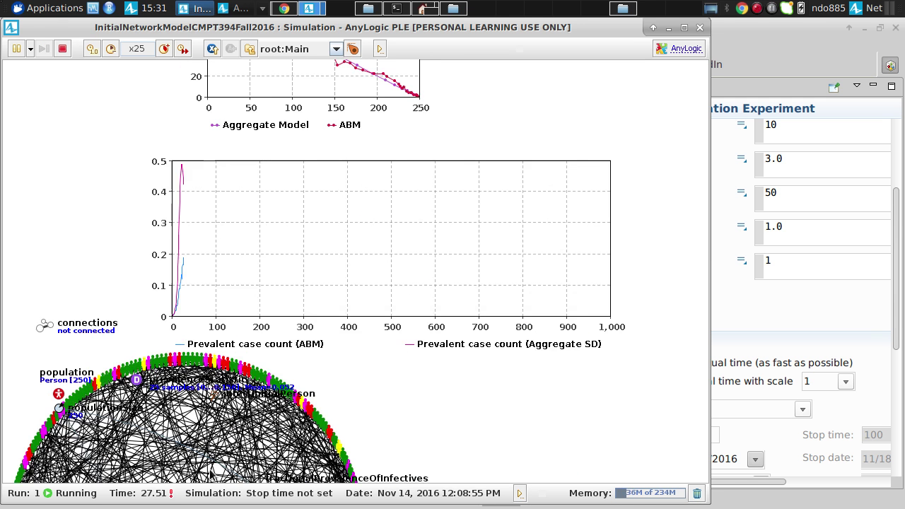
pyautogui.moveTo(351, 116); pyautogui.dragTo(346, 243)
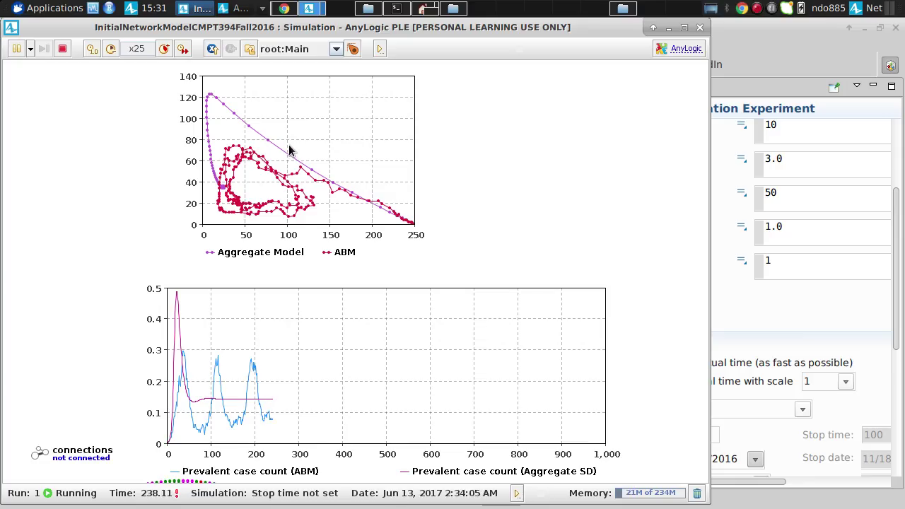
pyautogui.click(164, 50)
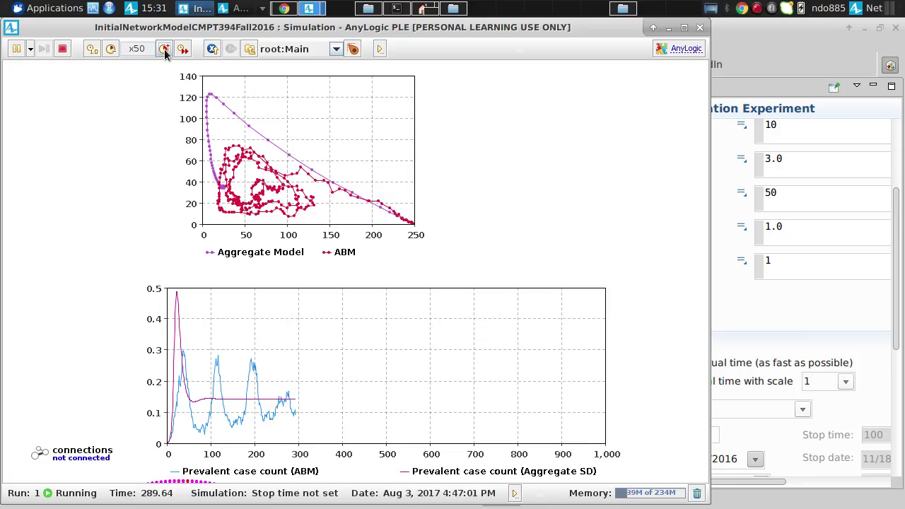
pyautogui.click(164, 49)
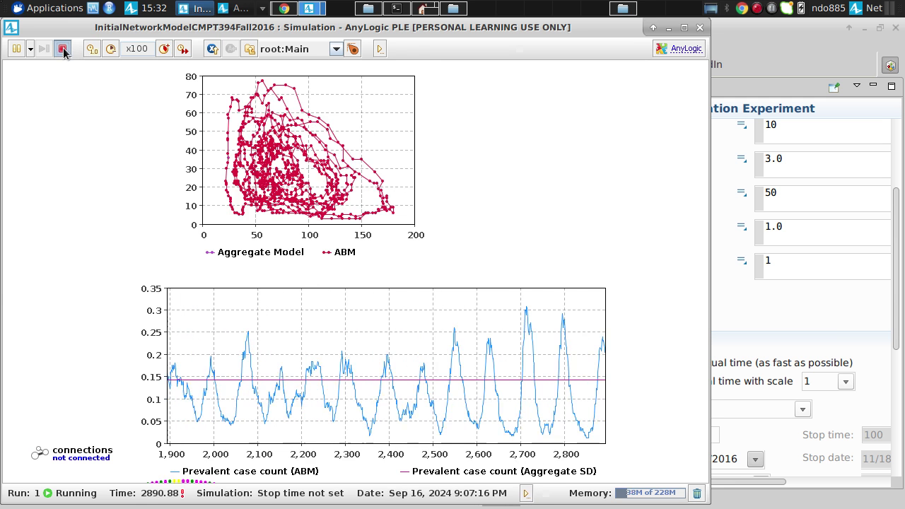
# Step: Start a fresh model run, show both plots, and increase the execution speed to x250
pyautogui.click(63, 49)
pyautogui.click(75, 120)
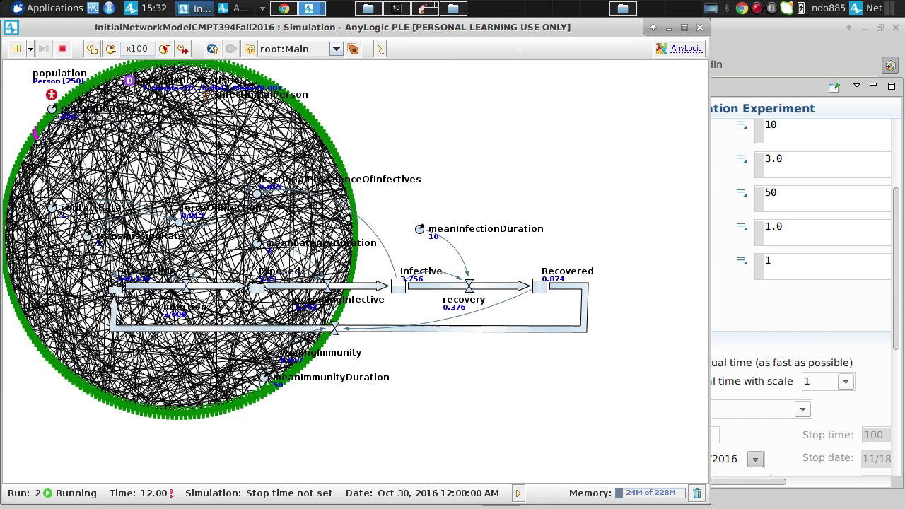
pyautogui.scroll(5, 297, 269)
pyautogui.scroll(2, 379, 216)
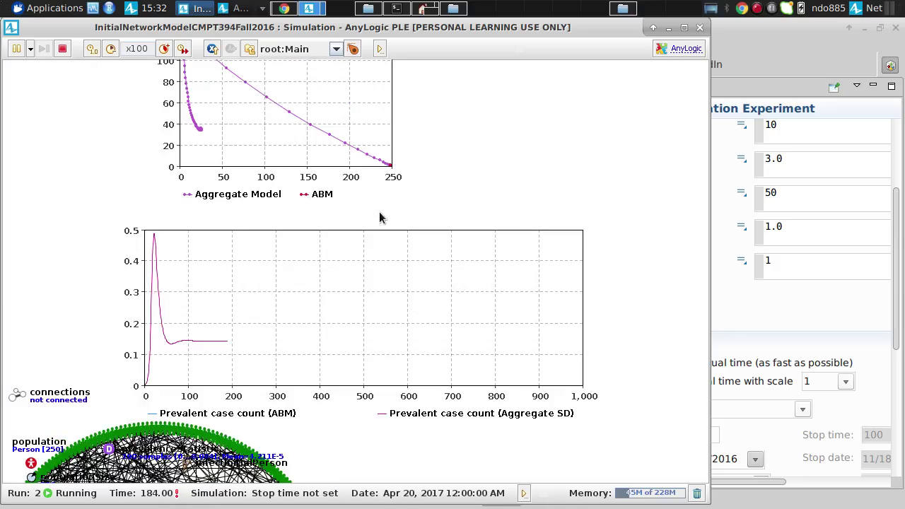
pyautogui.click(164, 48)
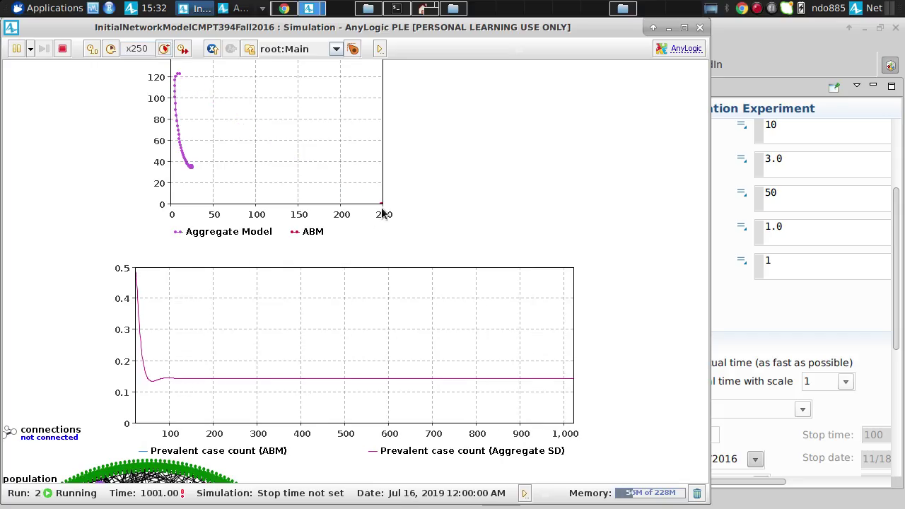
# Step: Rerun the model at x250 and highlight the ABM series in the state space plot
pyautogui.click(60, 49)
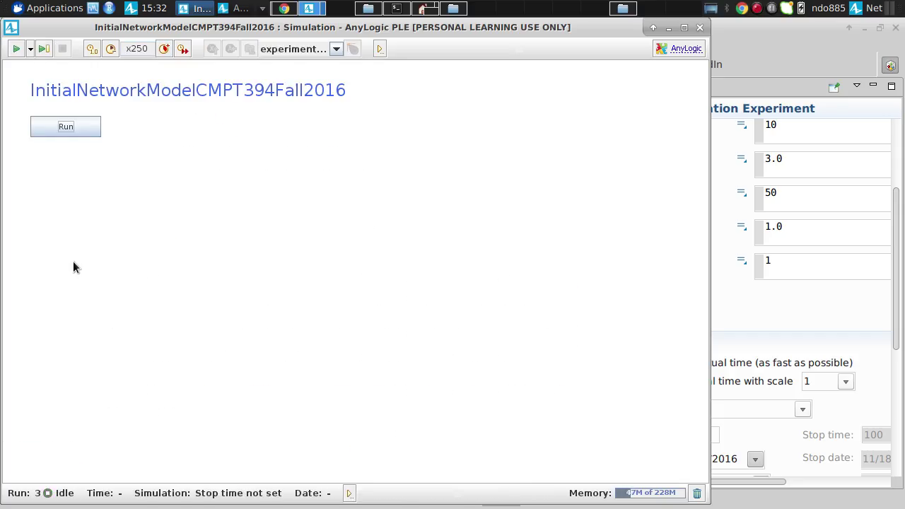
pyautogui.click(56, 131)
pyautogui.scroll(5, 238, 171)
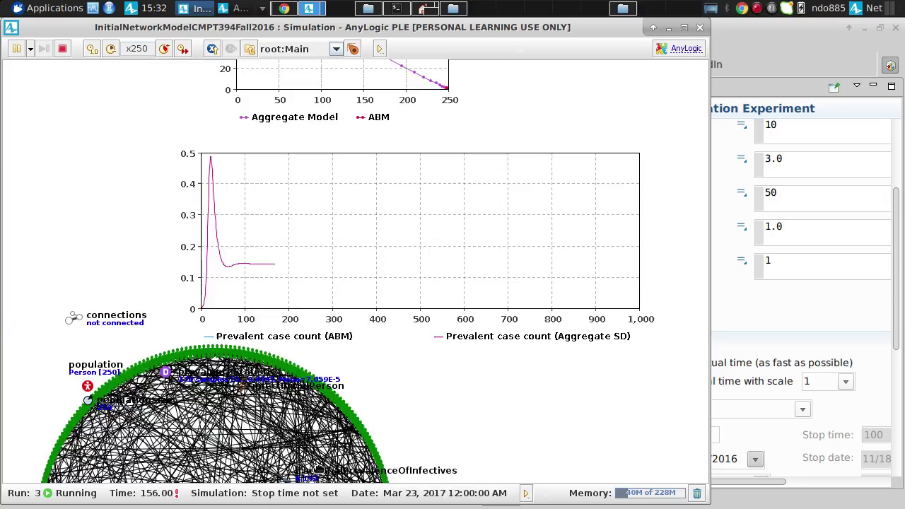
pyautogui.rightClick(376, 120)
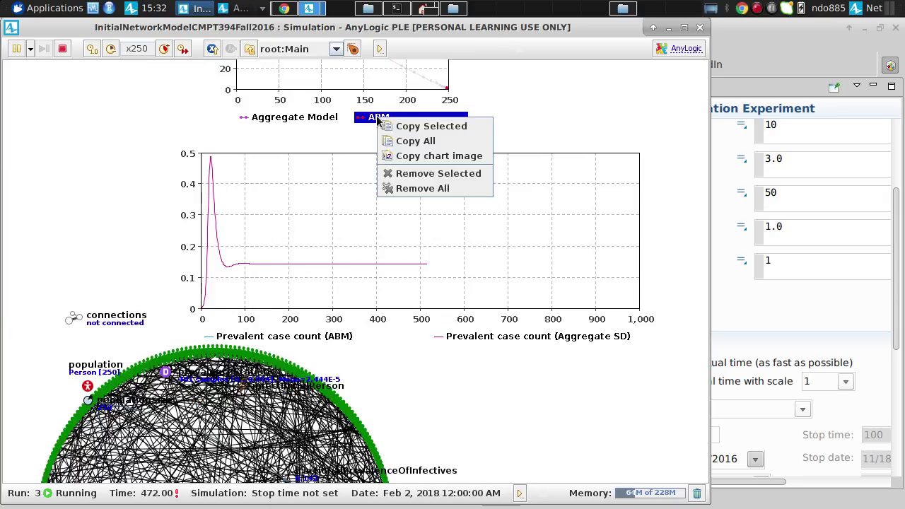
pyautogui.click(61, 48)
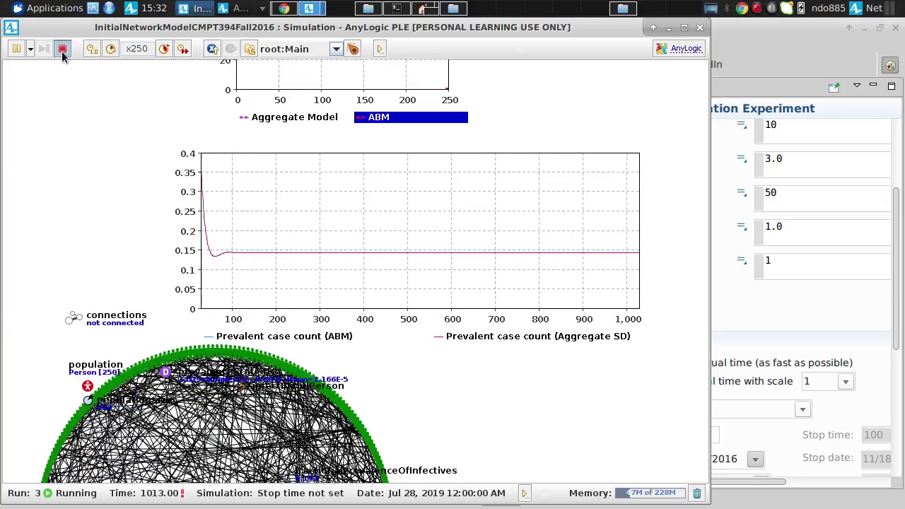
# Step: Restart the model run once more and stop it early
pyautogui.click(62, 49)
pyautogui.click(60, 127)
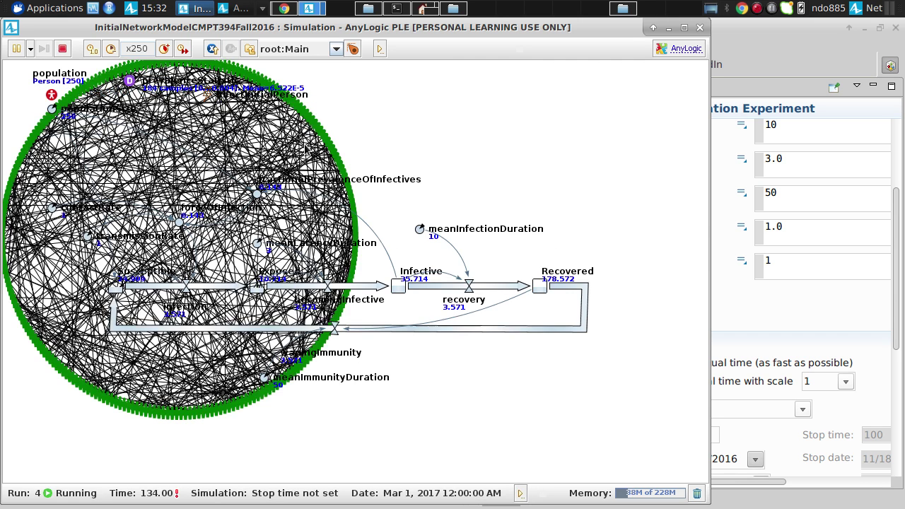
pyautogui.click(62, 48)
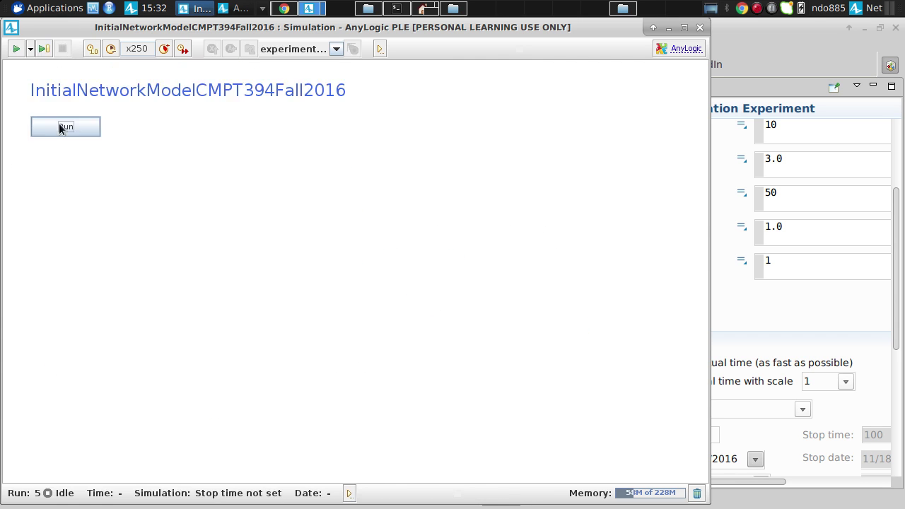
# Step: Run the model again, compare the ABM and aggregate curves in both plots, pause the run, and close the simulation window
pyautogui.click(59, 125)
pyautogui.moveTo(406, 237); pyautogui.dragTo(366, 476)
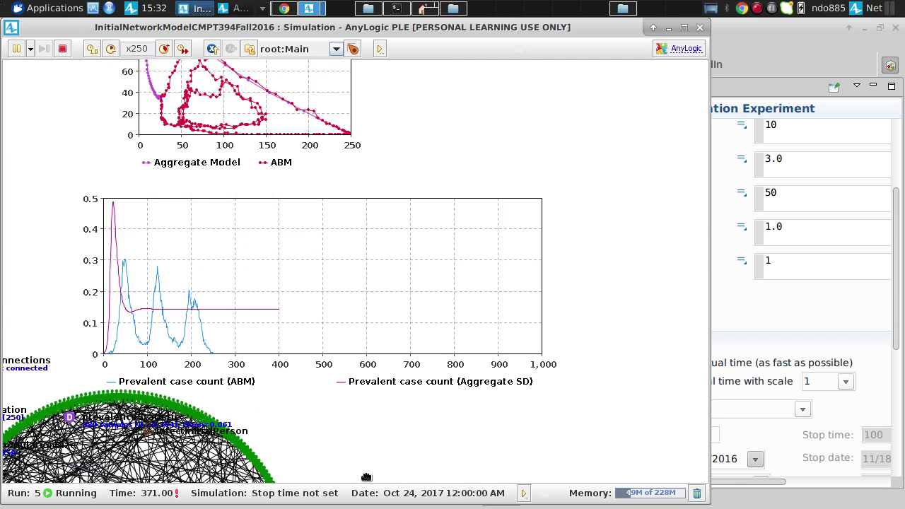
pyautogui.moveTo(271, 150); pyautogui.dragTo(256, 222)
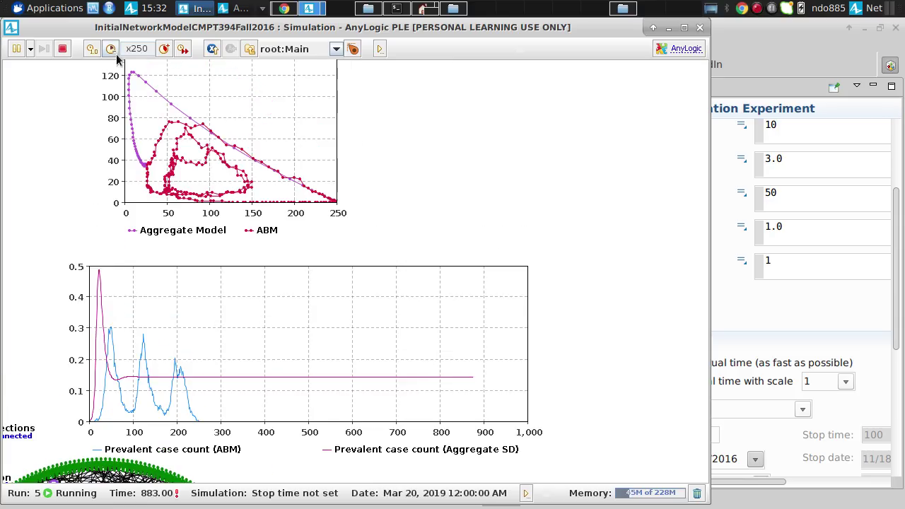
pyautogui.click(16, 48)
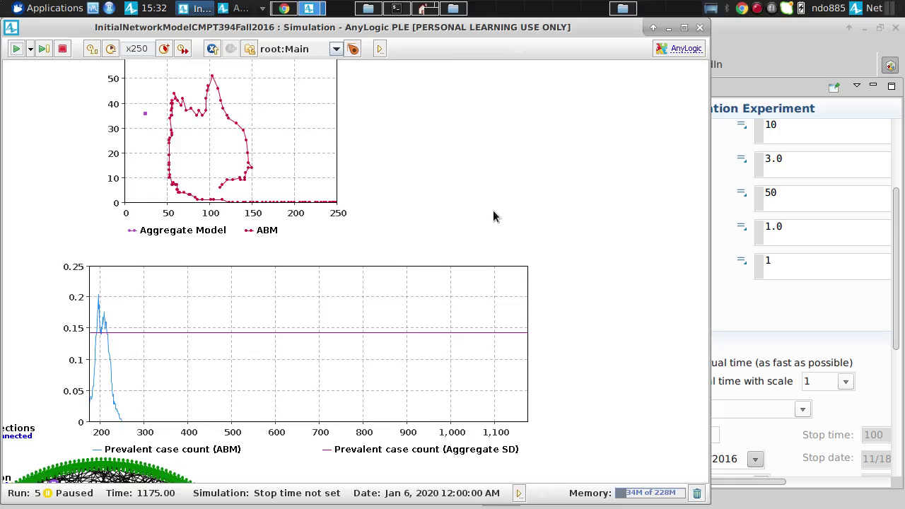
pyautogui.hotkey('alt', 'F4')
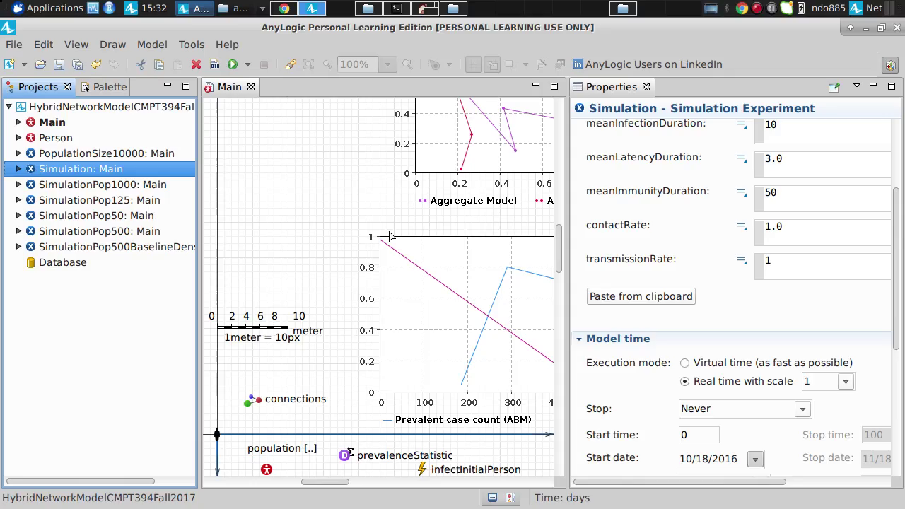
# Step: Launch the SimulationPop1000: Main experiment from the project tree
pyautogui.click(108, 186)
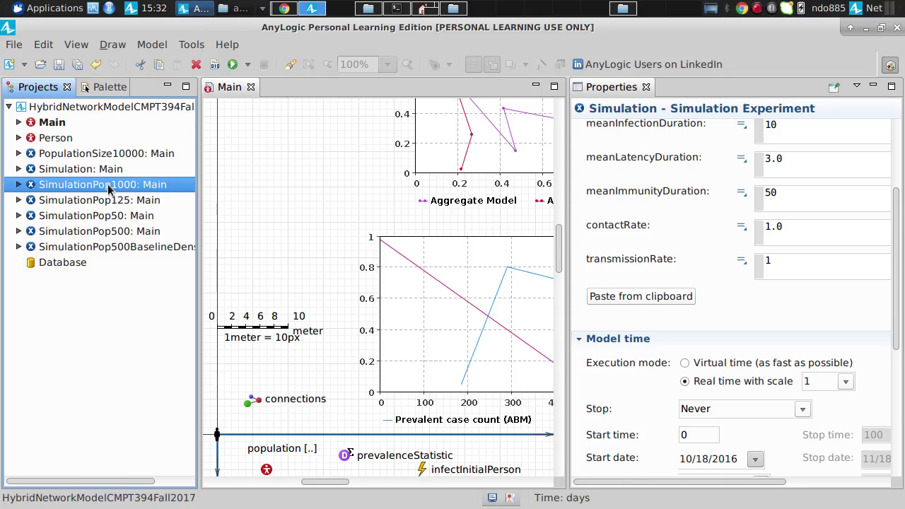
pyautogui.rightClick(107, 187)
pyautogui.click(135, 380)
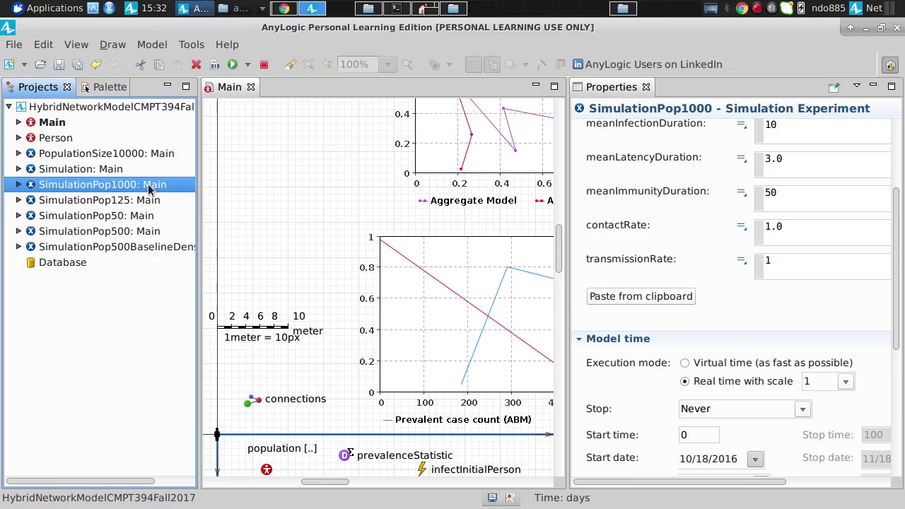
# Step: Run the launched simulation, bring the state space plot into view, and speed the run up to x50
pyautogui.click(66, 126)
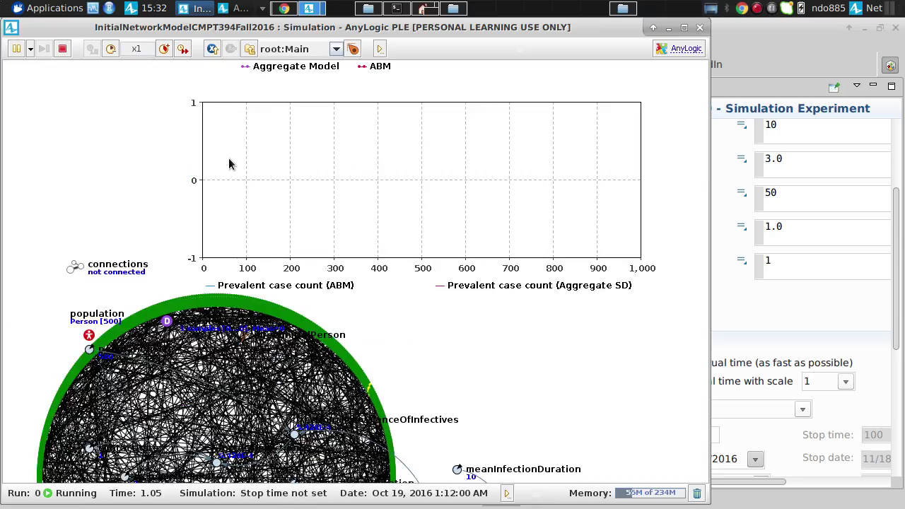
pyautogui.scroll(5, 216, 248)
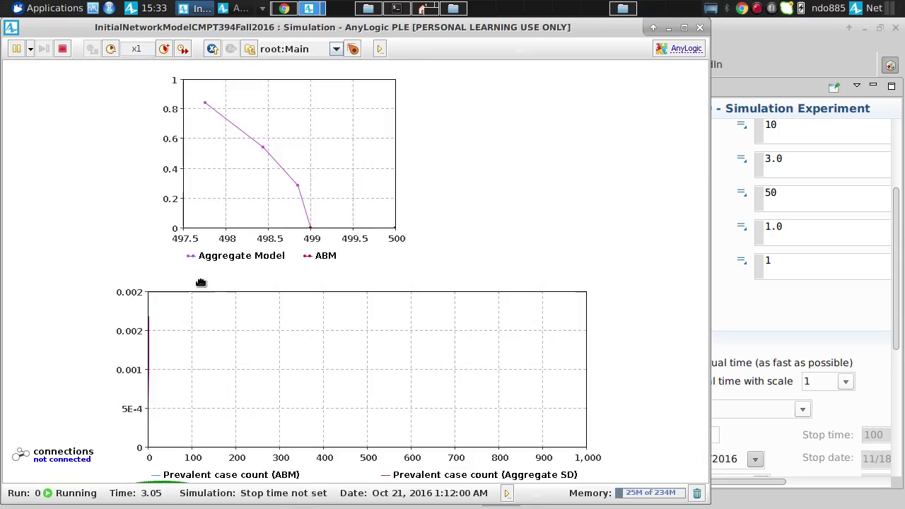
pyautogui.moveTo(200, 282); pyautogui.dragTo(203, 396)
pyautogui.click(164, 50)
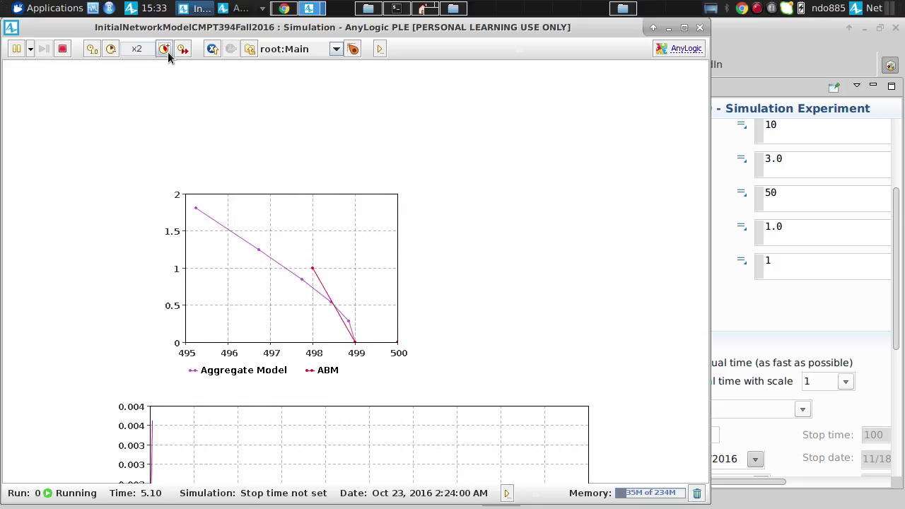
pyautogui.click(168, 52)
pyautogui.click(168, 52)
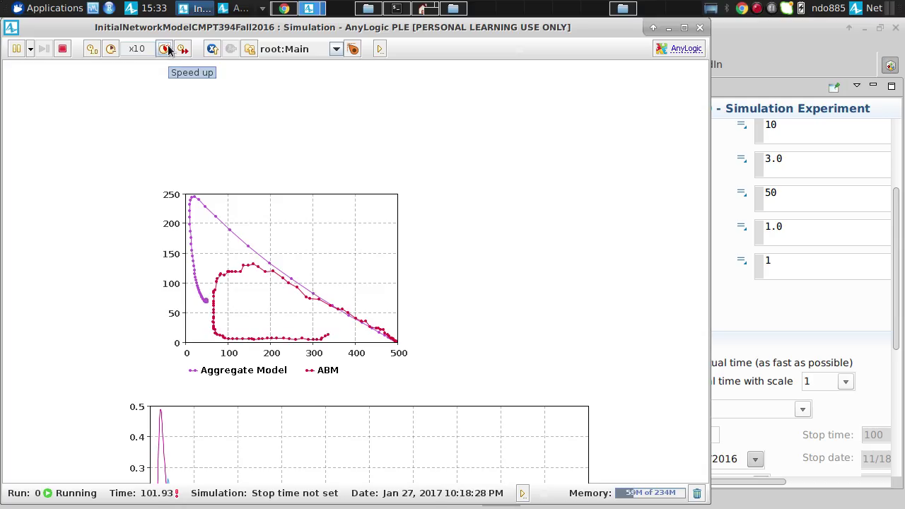
pyautogui.click(163, 48)
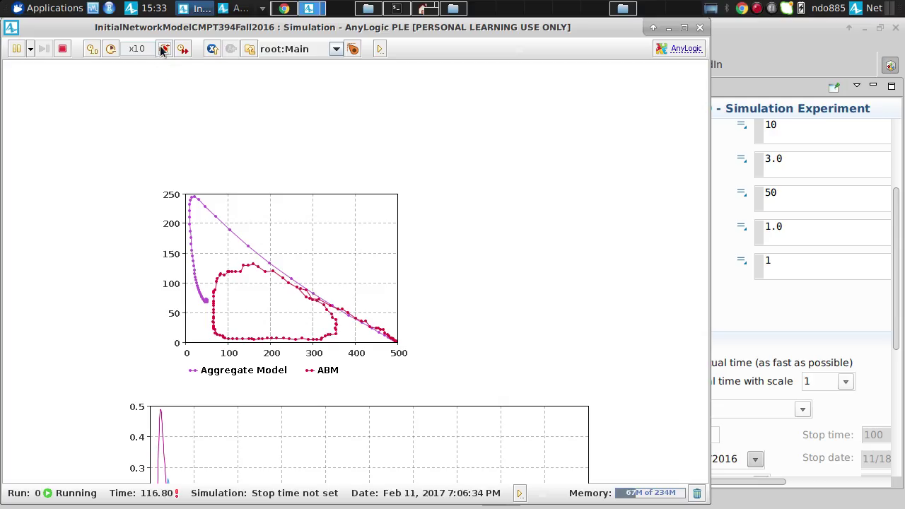
pyautogui.click(163, 48)
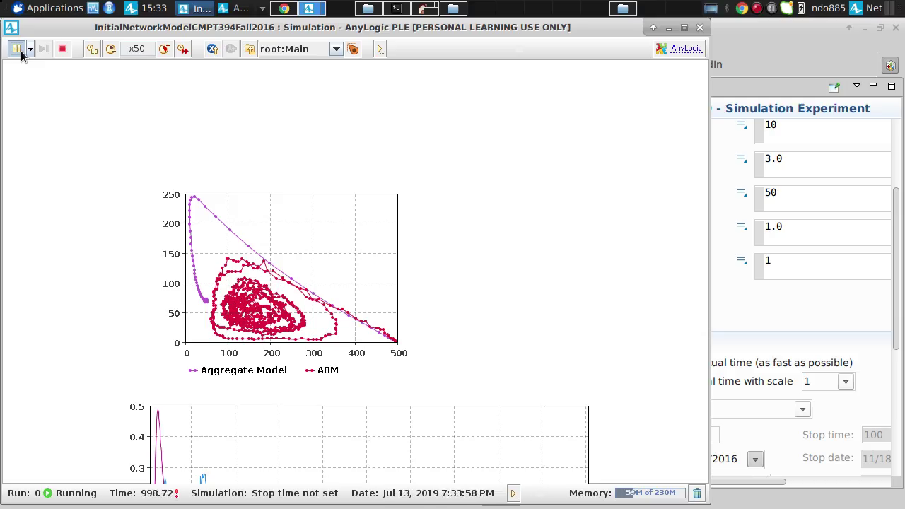
# Step: Pause the run, compare the ABM and aggregate curves in the state space and prevalence plots, and close the simulation window
pyautogui.click(17, 48)
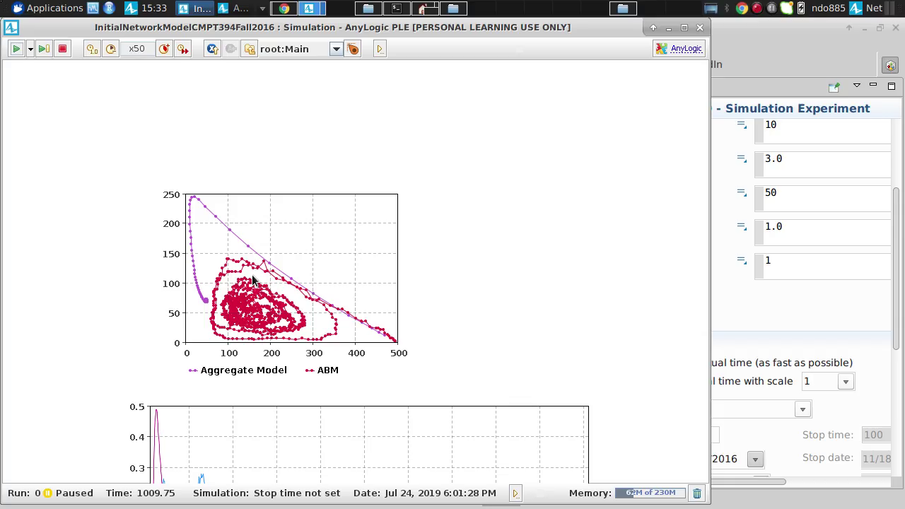
pyautogui.moveTo(182, 398); pyautogui.dragTo(184, 334)
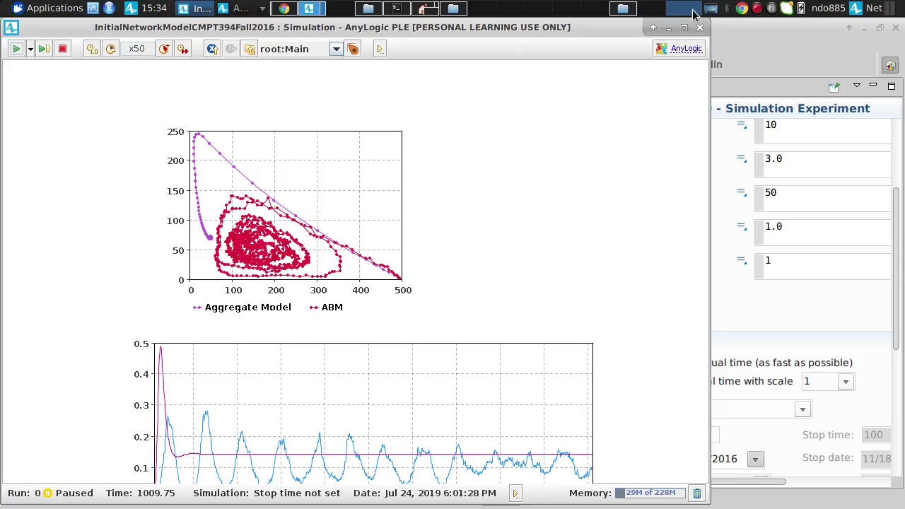
pyautogui.click(700, 30)
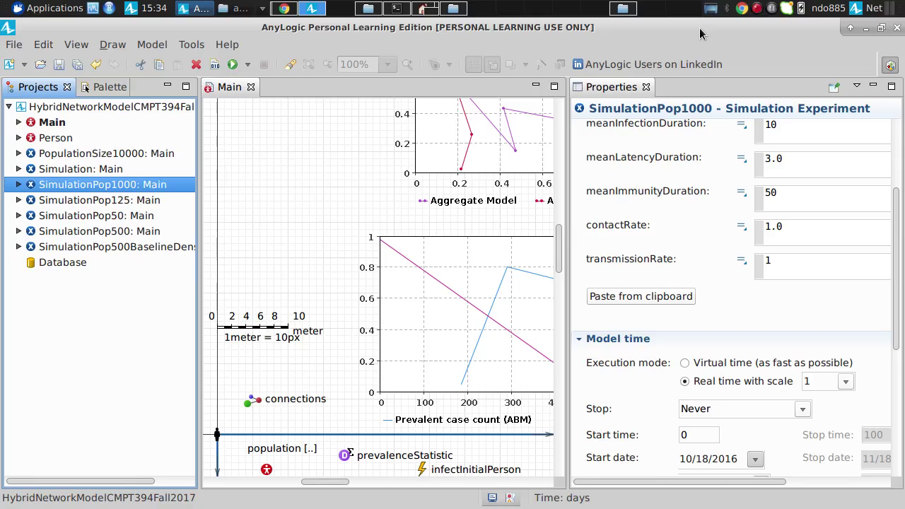
# Step: Set the Main agent type's connections per agent to 10 and save the model
pyautogui.click(44, 125)
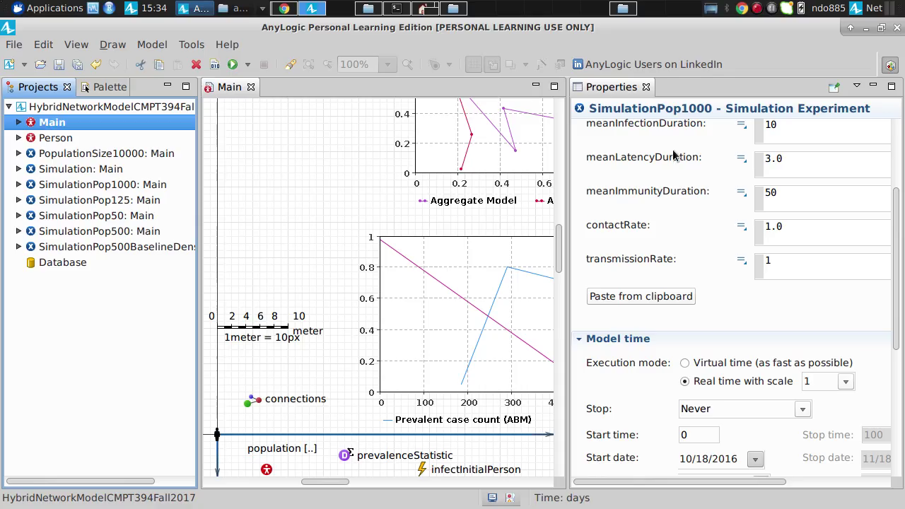
pyautogui.click(751, 355)
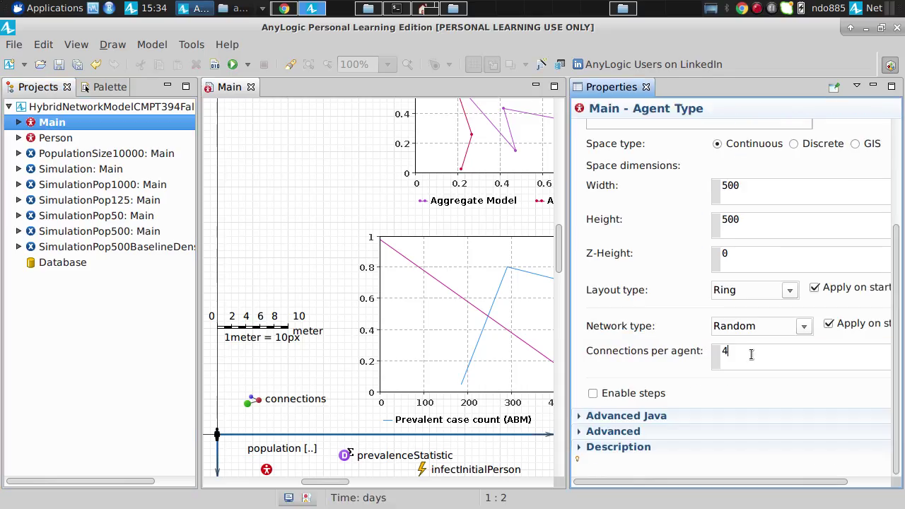
pyautogui.hotkey('shift', 'Home')
pyautogui.write('10')
pyautogui.hotkey('ctrl', 's')
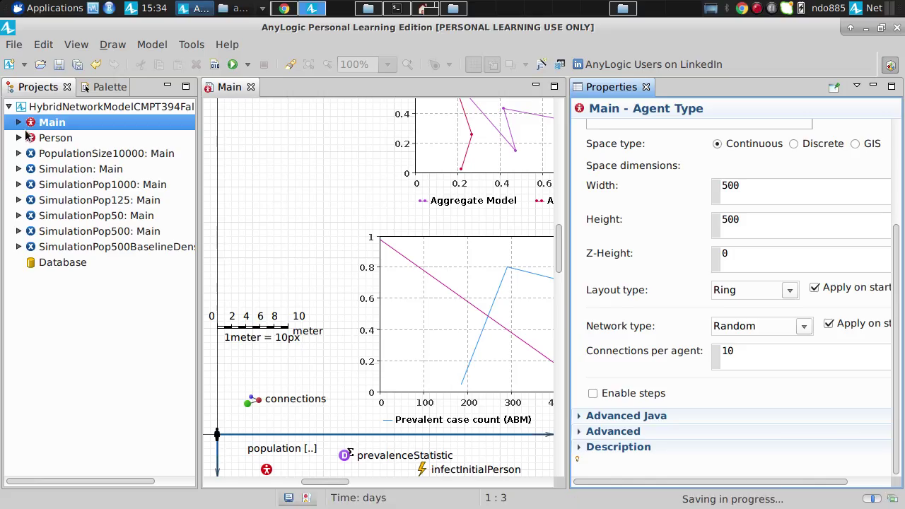
# Step: Launch the Simulation: Main experiment, run it at x10 with the prevalence plot in view, and stop it early
pyautogui.rightClick(70, 171)
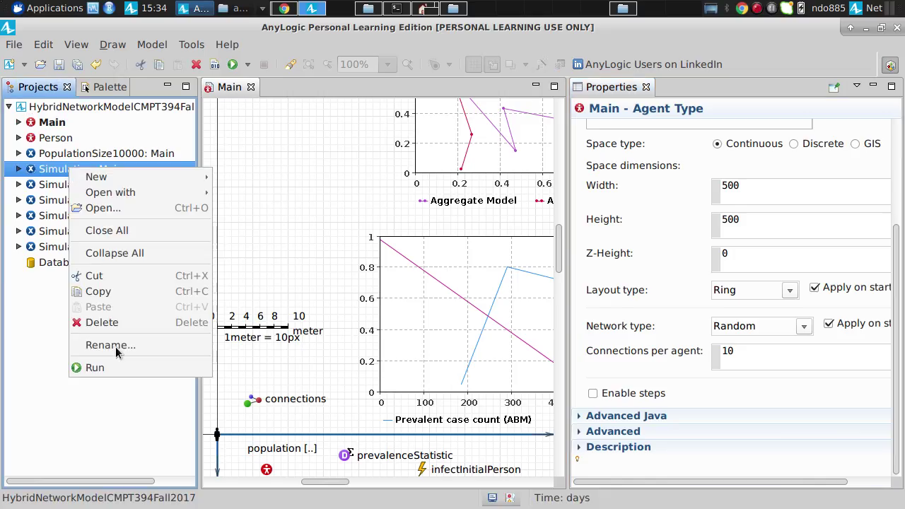
pyautogui.click(128, 367)
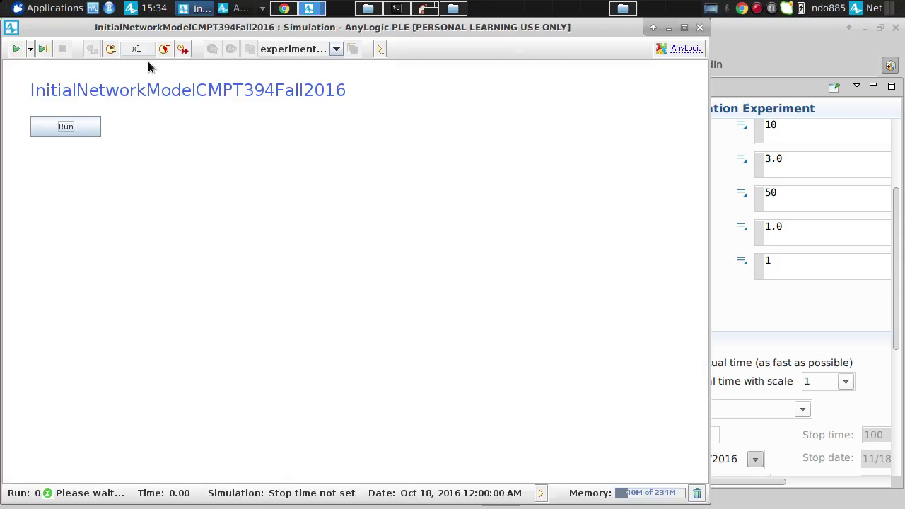
pyautogui.click(165, 49)
pyautogui.click(165, 49)
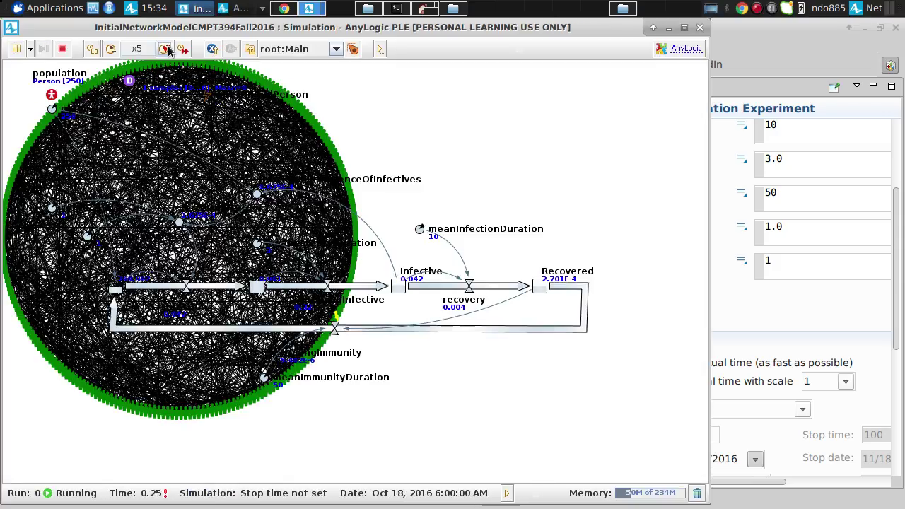
pyautogui.click(164, 50)
pyautogui.scroll(5, 177, 84)
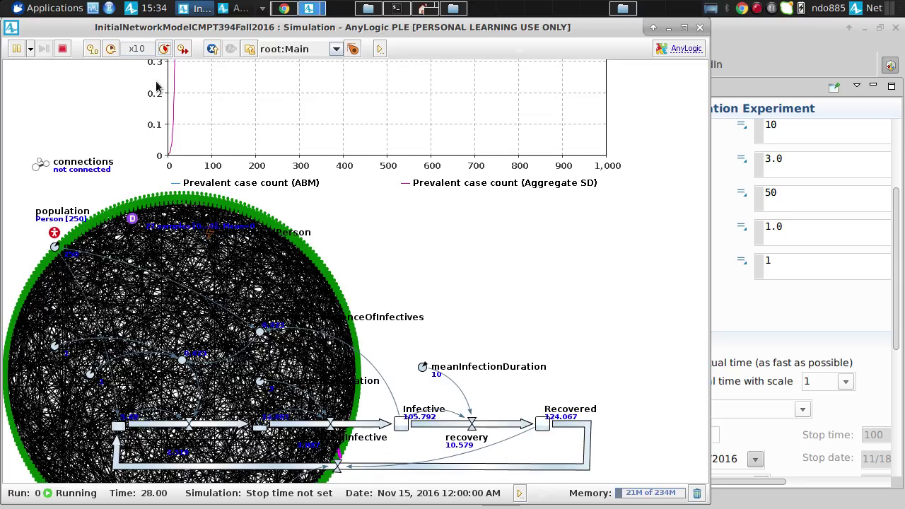
pyautogui.scroll(3, 131, 187)
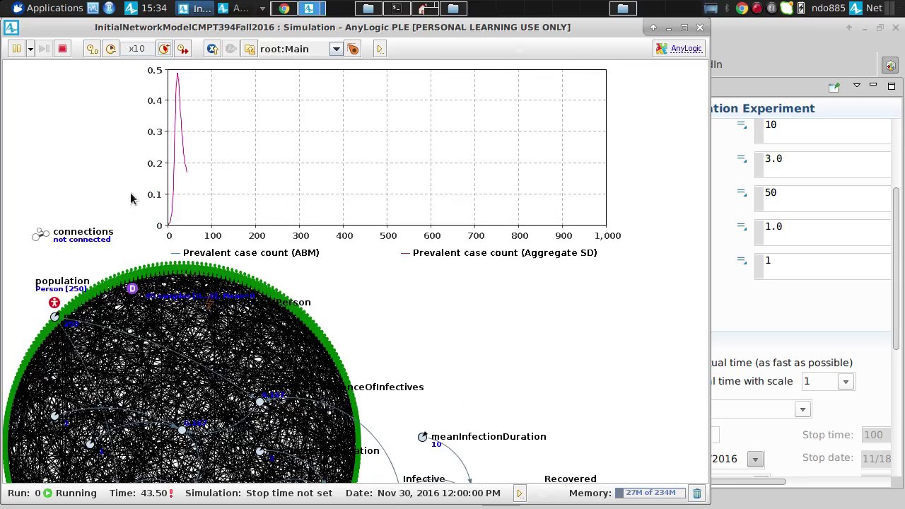
pyautogui.click(62, 49)
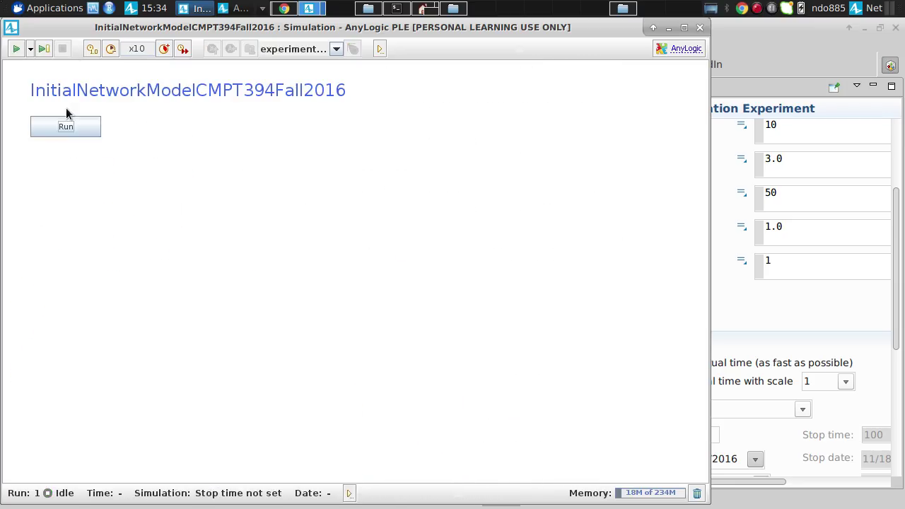
# Step: Rerun the model sped up to x100, compare the curves in both plots, and close the simulation window
pyautogui.click(67, 127)
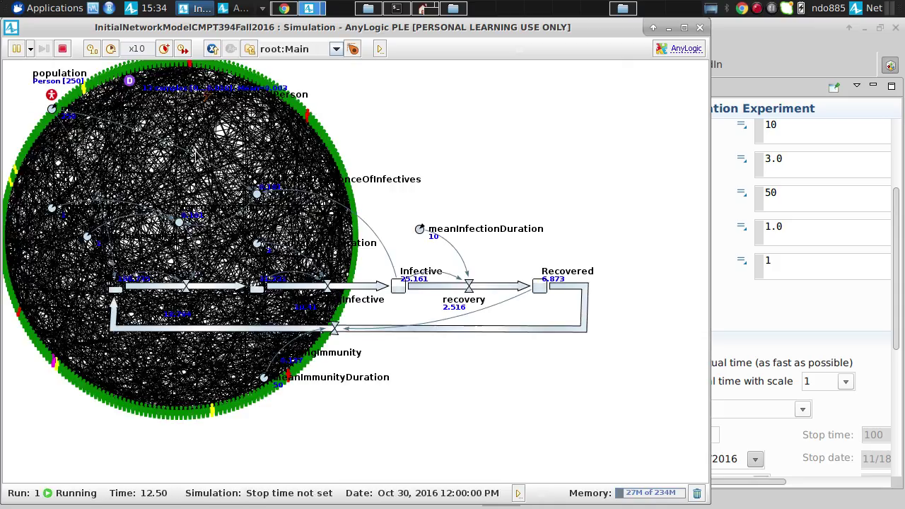
pyautogui.scroll(15, 427, 422)
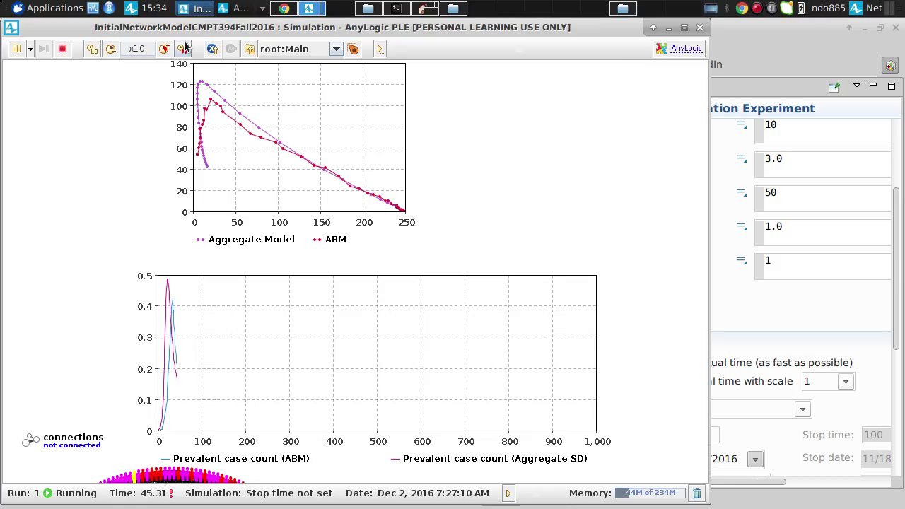
pyautogui.click(163, 49)
pyautogui.click(163, 49)
pyautogui.click(165, 46)
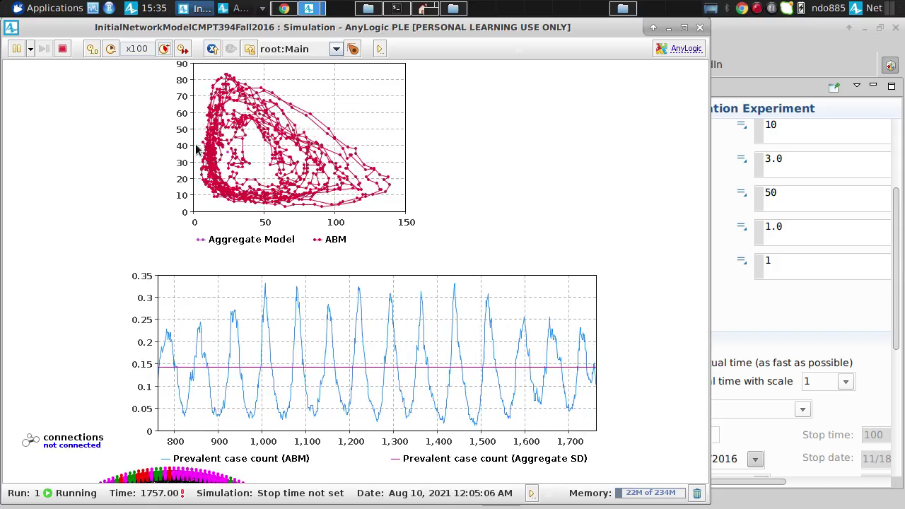
pyautogui.click(692, 31)
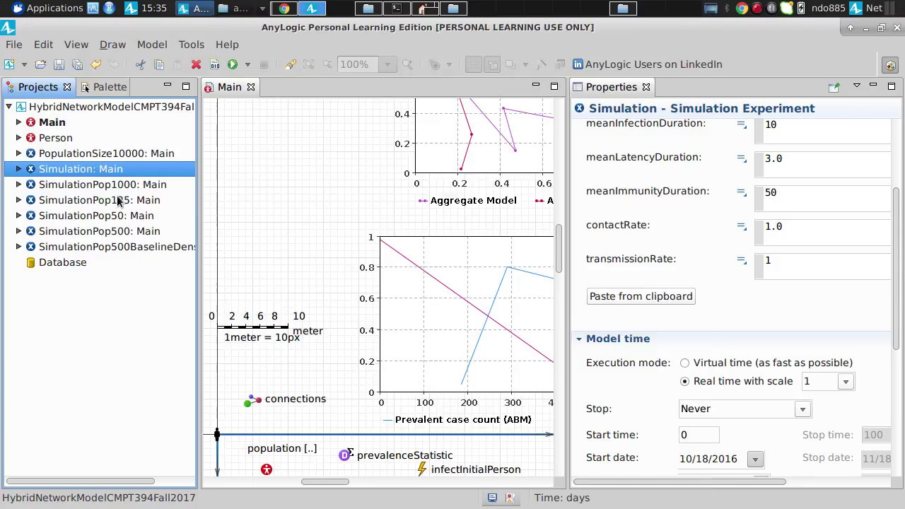
# Step: Launch the Simulation: Main experiment again and run it at x25 with the state space plot in view
pyautogui.rightClick(87, 171)
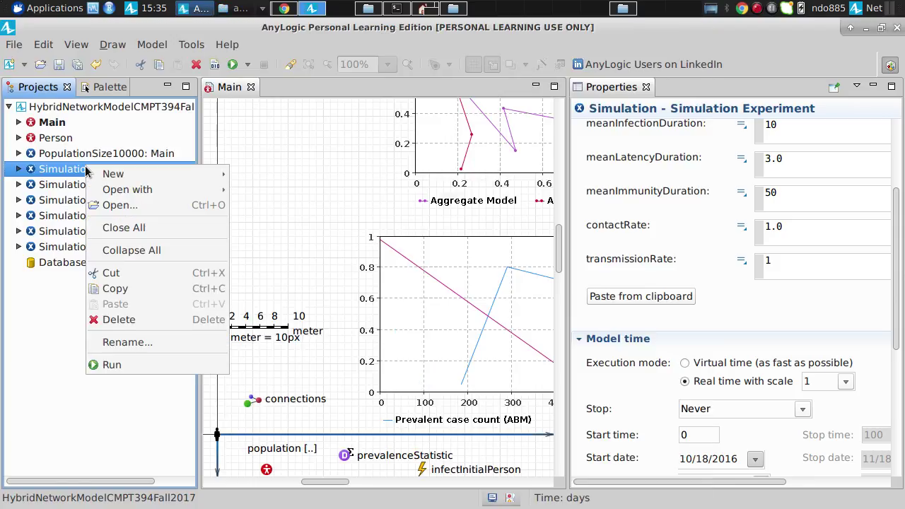
pyautogui.click(123, 367)
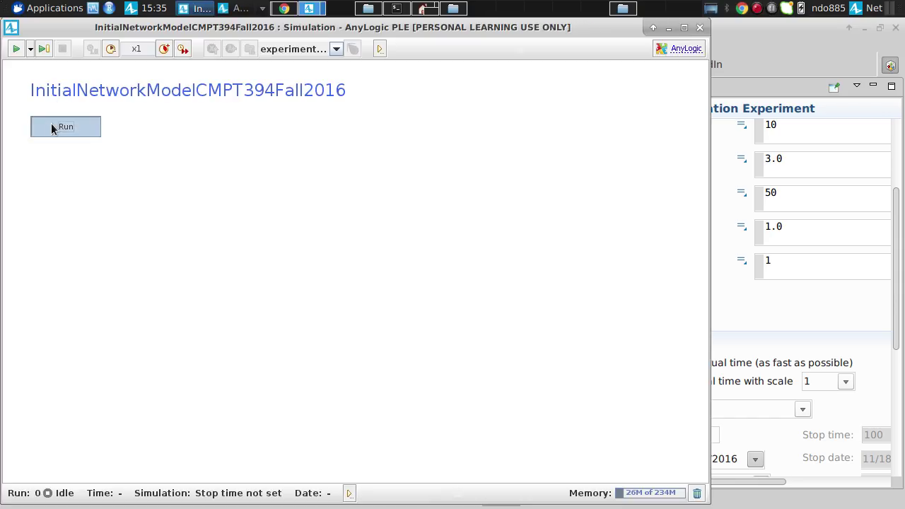
pyautogui.click(54, 127)
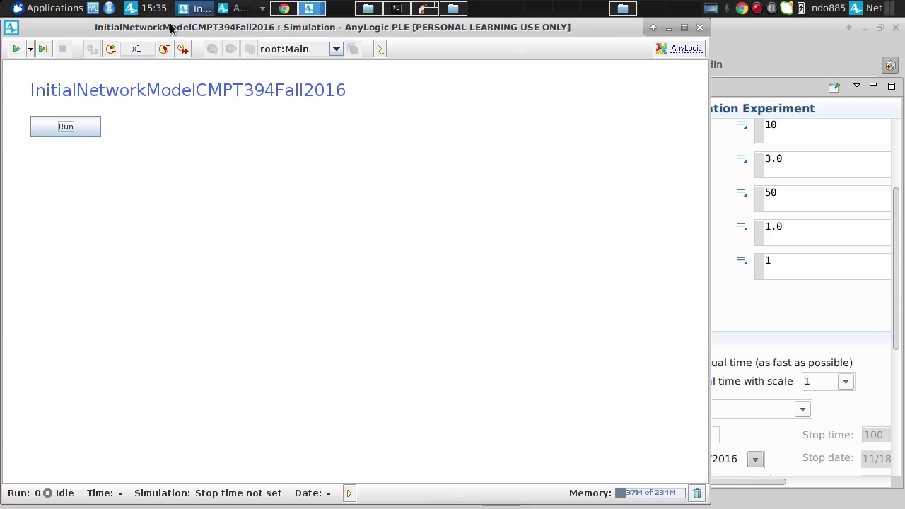
pyautogui.click(164, 49)
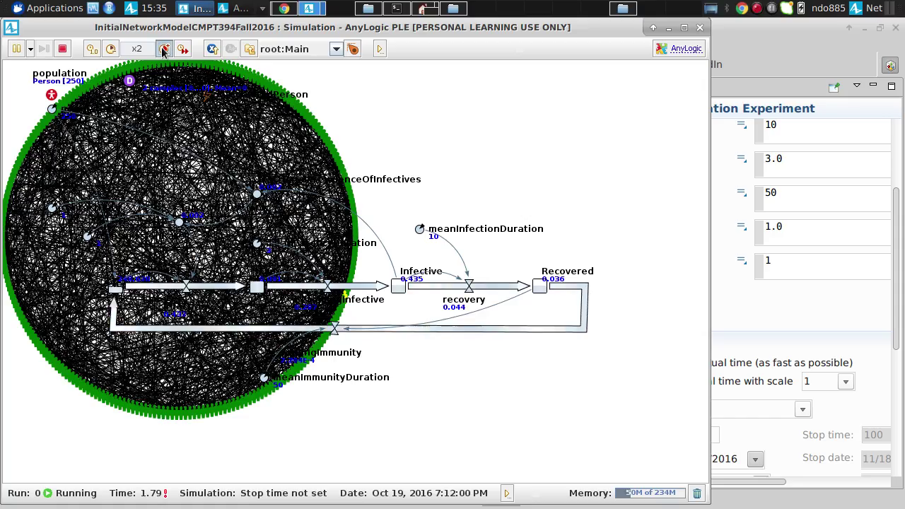
pyautogui.click(163, 49)
pyautogui.click(162, 49)
pyautogui.click(163, 49)
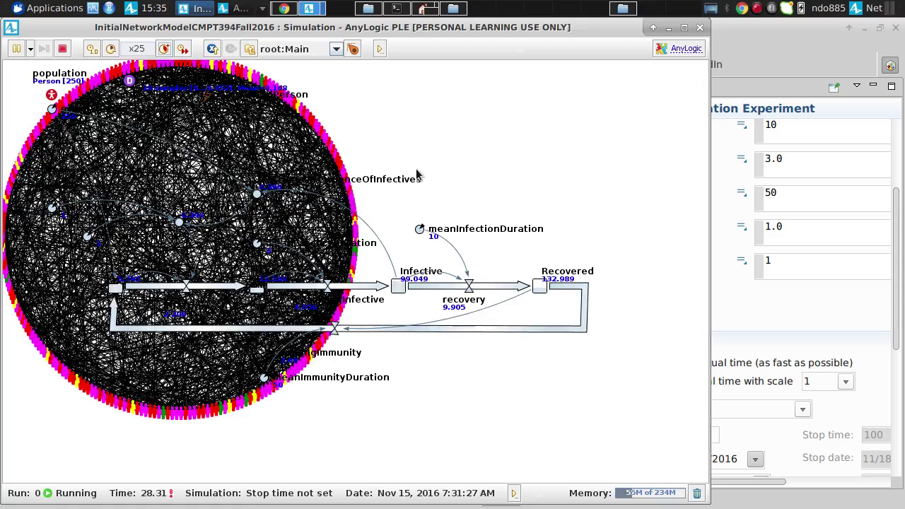
pyautogui.scroll(10, 466, 349)
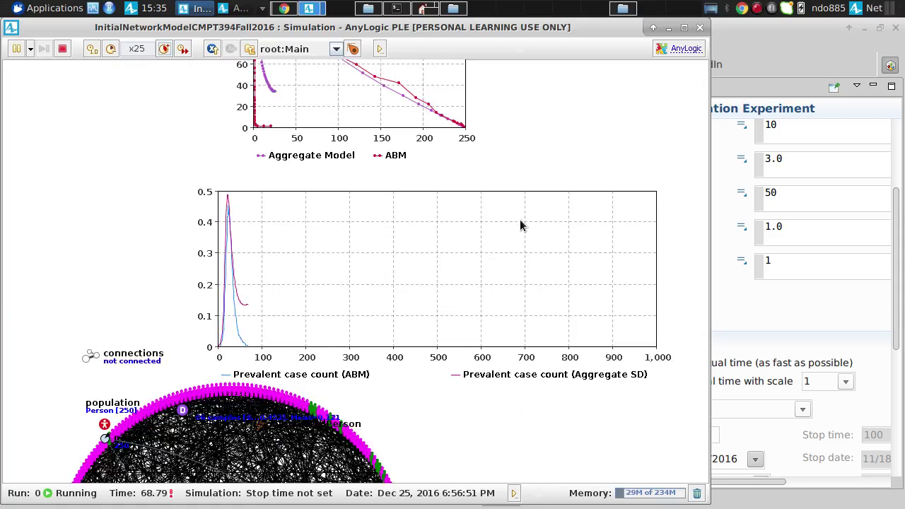
pyautogui.scroll(5, 559, 309)
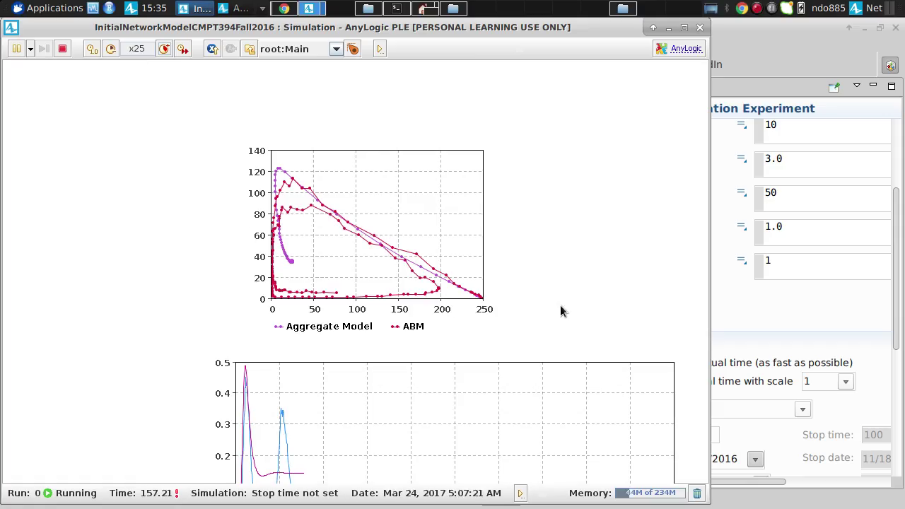
# Step: Check the Main stock-and-flow diagram against the running plots, and close the simulation window
pyautogui.hotkey('alt', 'Tab')
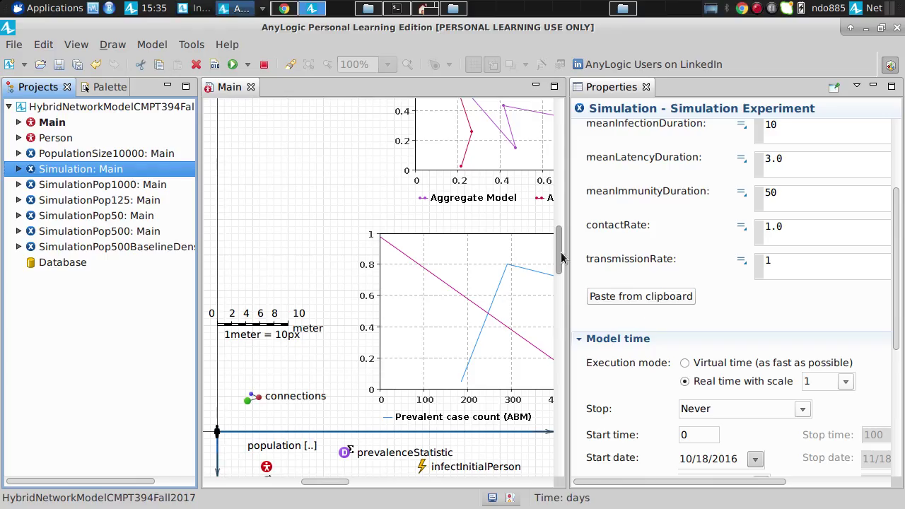
pyautogui.scroll(-5, 560, 303)
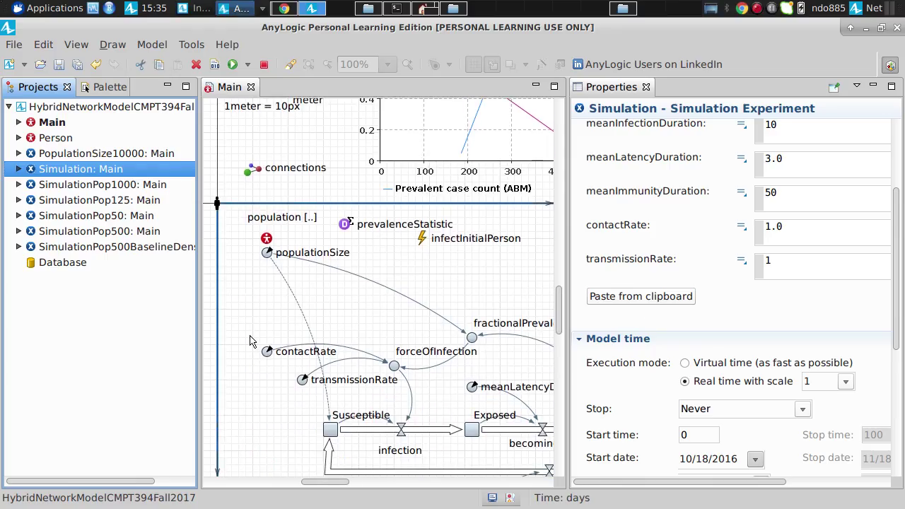
pyautogui.hotkey('alt', 'Tab')
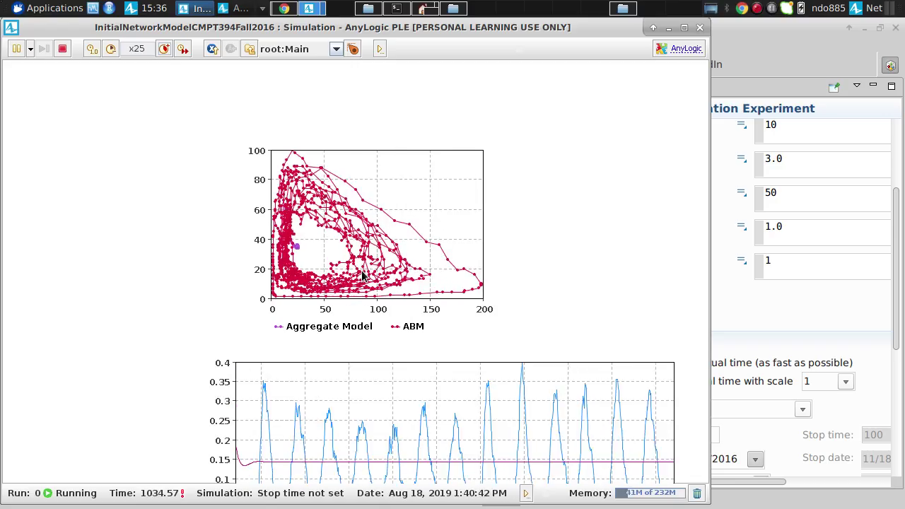
pyautogui.click(699, 27)
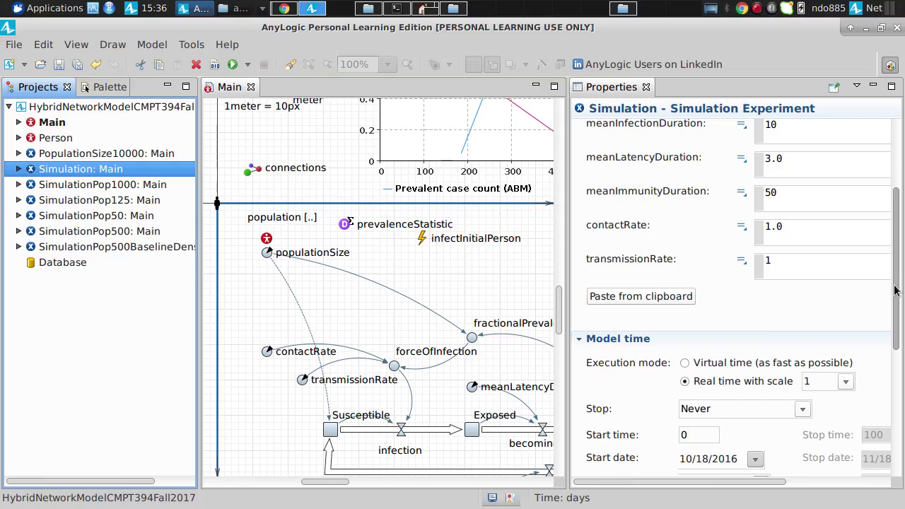
# Step: Set Main's random-network connections per agent to 20 and save the model
pyautogui.click(32, 124)
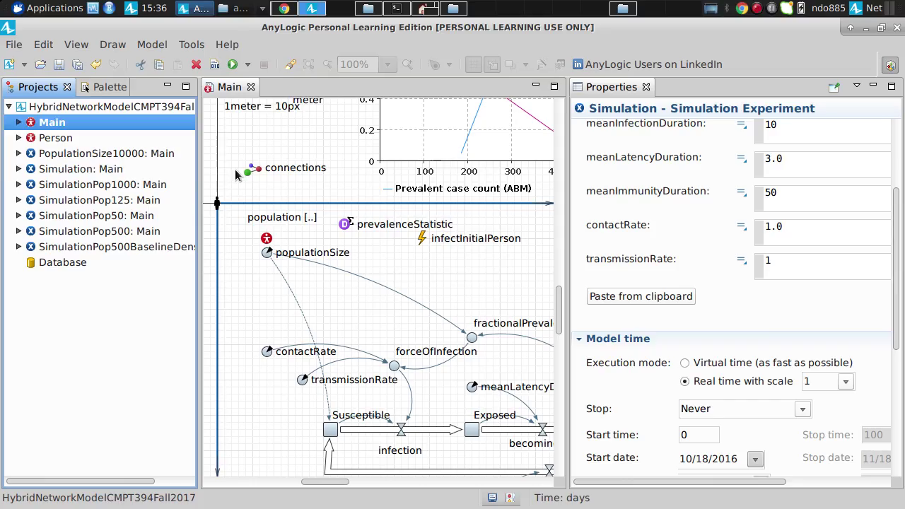
pyautogui.moveTo(897, 249); pyautogui.dragTo(894, 320)
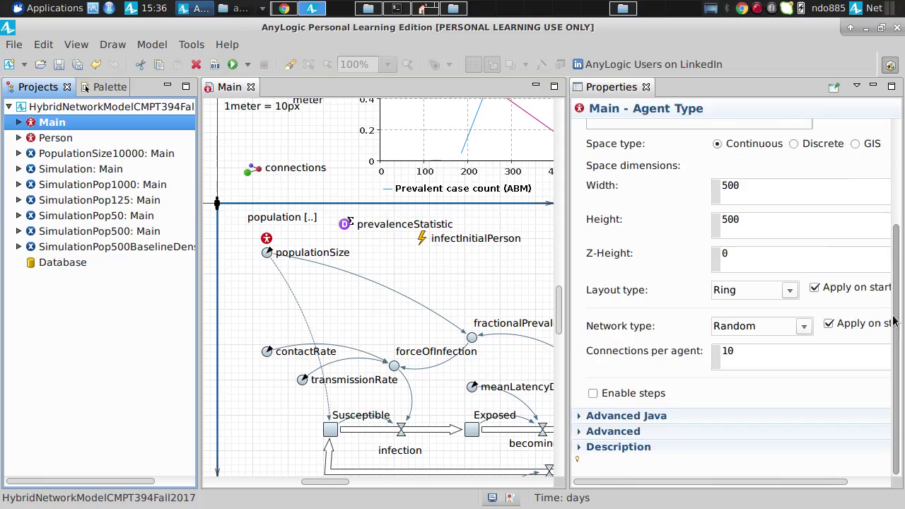
pyautogui.click(766, 355)
pyautogui.doubleClick(766, 354)
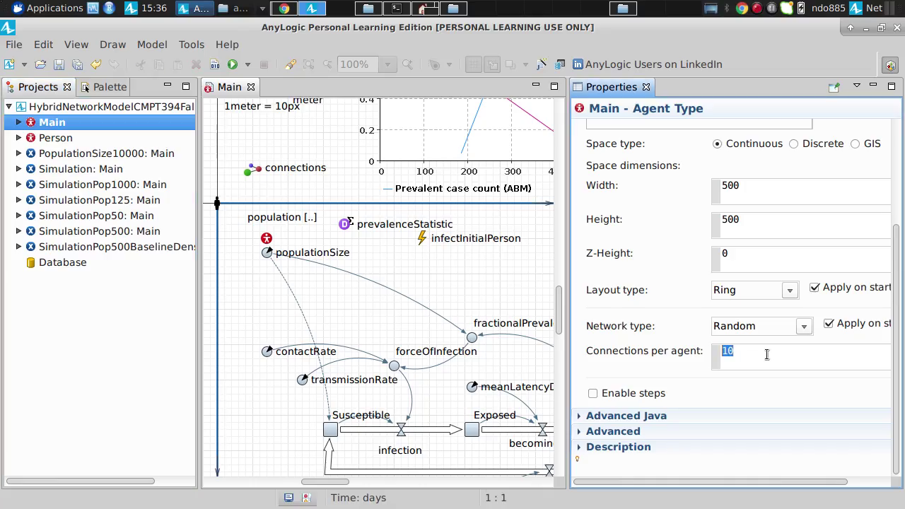
pyautogui.write('20')
pyautogui.hotkey('ctrl', 's')
pyautogui.hotkey('ctrl', 's')
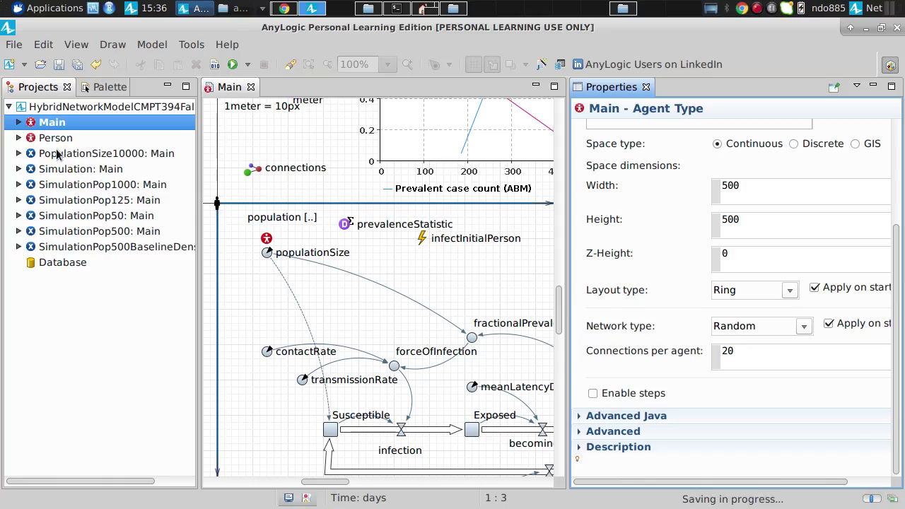
# Step: Launch the Simulation: Main experiment and run it at x10 with the state space plot in view
pyautogui.click(75, 169)
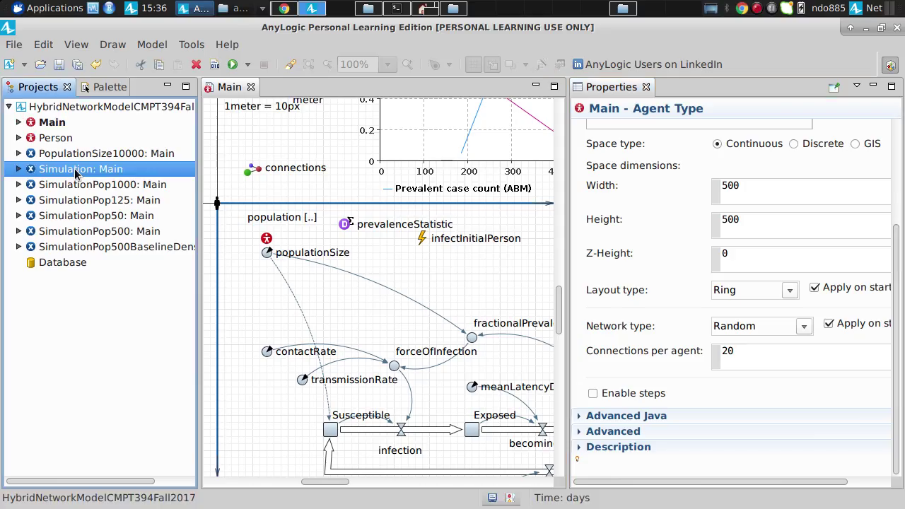
pyautogui.rightClick(77, 171)
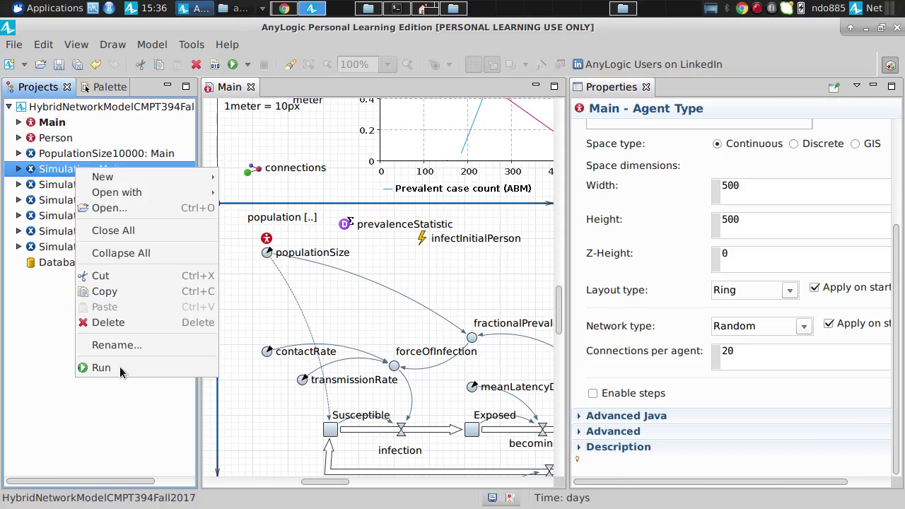
pyautogui.click(119, 367)
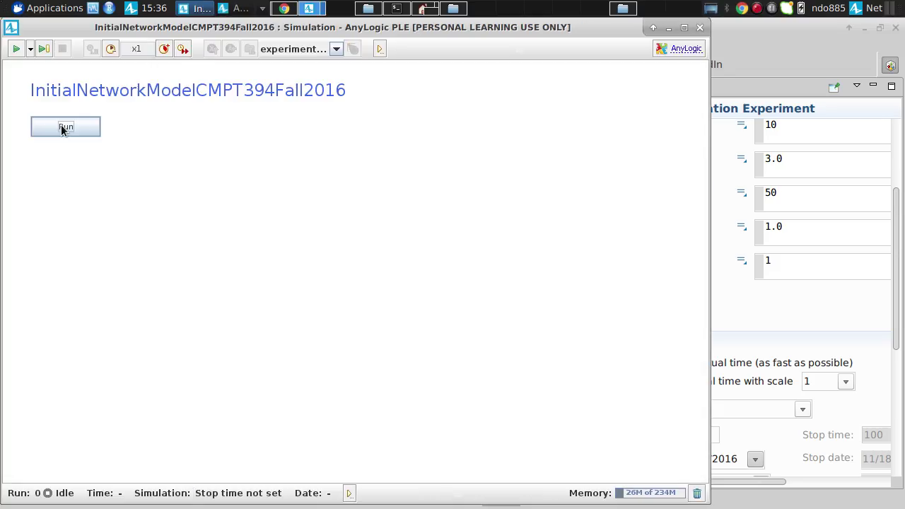
pyautogui.click(63, 127)
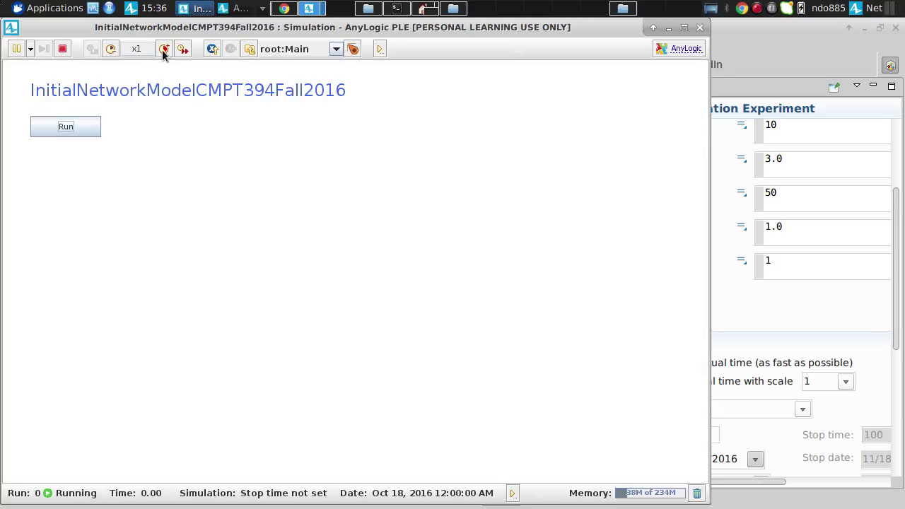
pyautogui.click(163, 50)
pyautogui.click(164, 50)
pyautogui.click(164, 50)
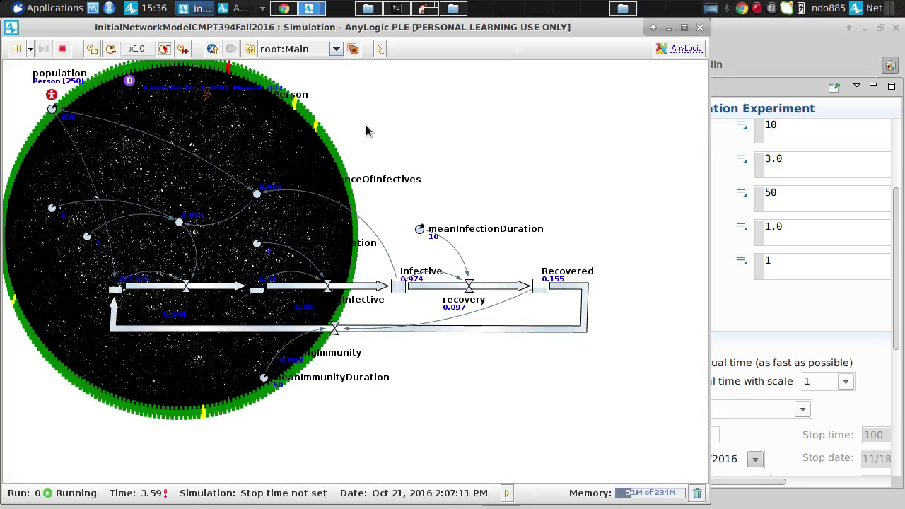
pyautogui.scroll(10, 254, 267)
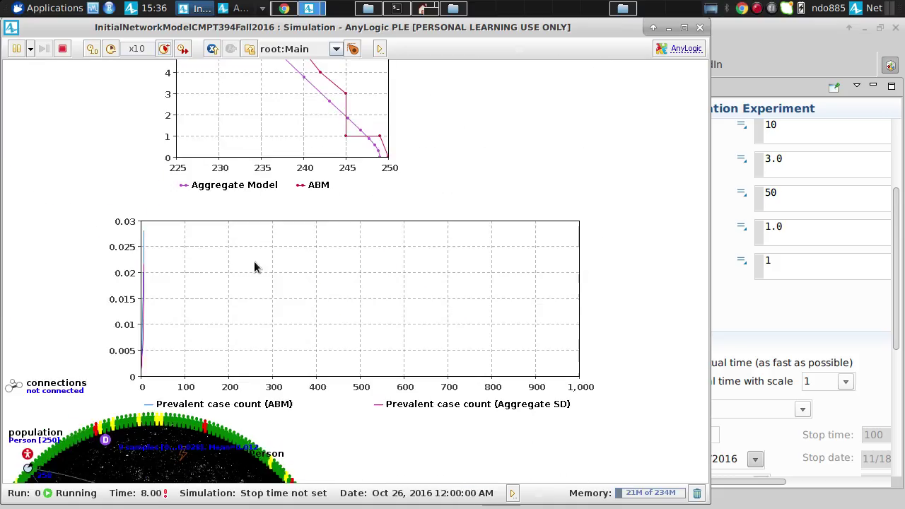
pyautogui.scroll(5, 289, 177)
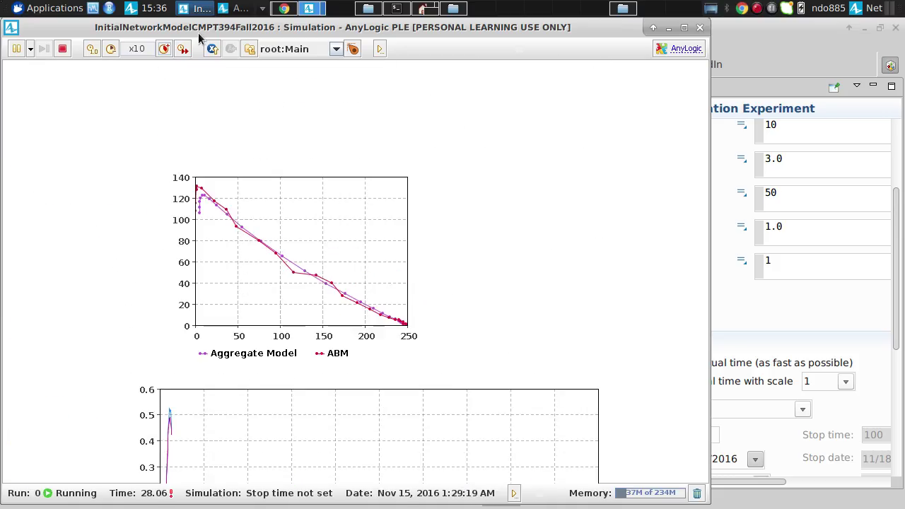
# Step: Speed the run up to x100 and then x500 while comparing the aggregate and ABM curves in the plots
pyautogui.click(164, 49)
pyautogui.click(164, 49)
pyautogui.click(165, 48)
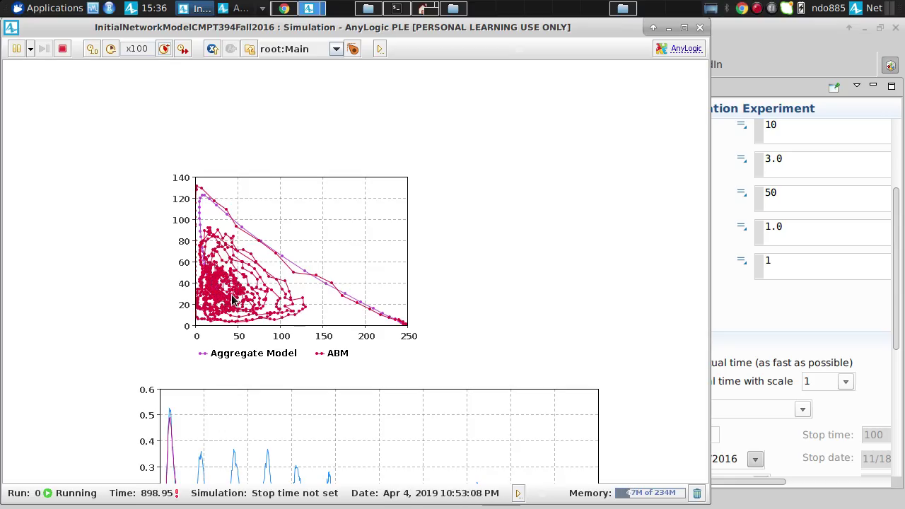
pyautogui.click(163, 48)
pyautogui.click(163, 48)
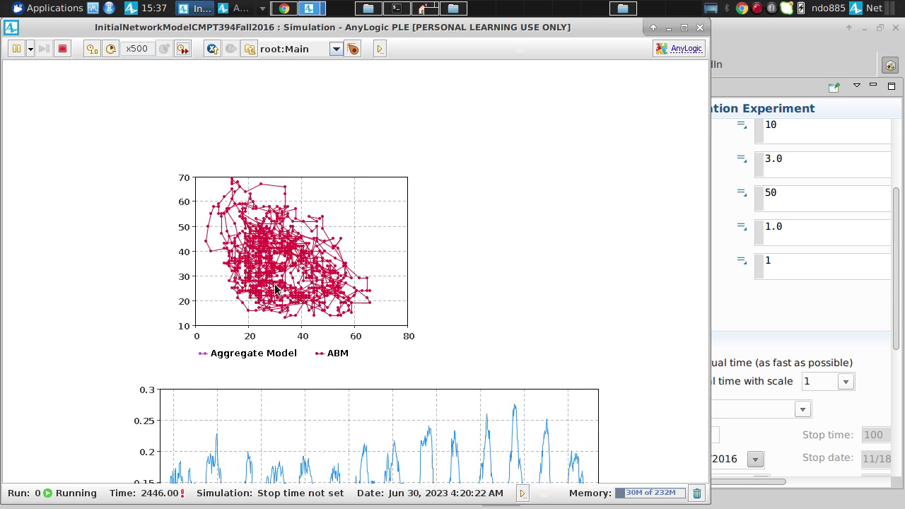
# Step: Stop and rerun the model at x500, compare both plots, and close the simulation window
pyautogui.click(63, 49)
pyautogui.click(69, 125)
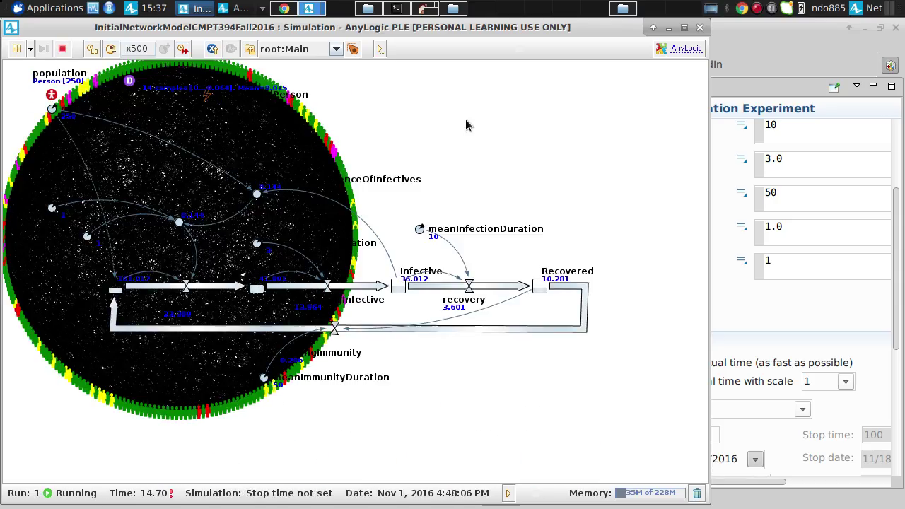
pyautogui.scroll(10, 424, 212)
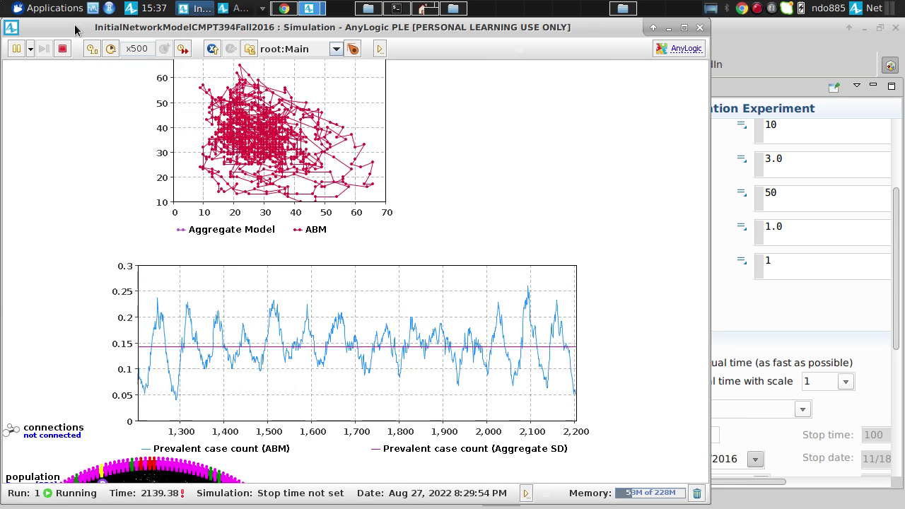
pyautogui.doubleClick(11, 27)
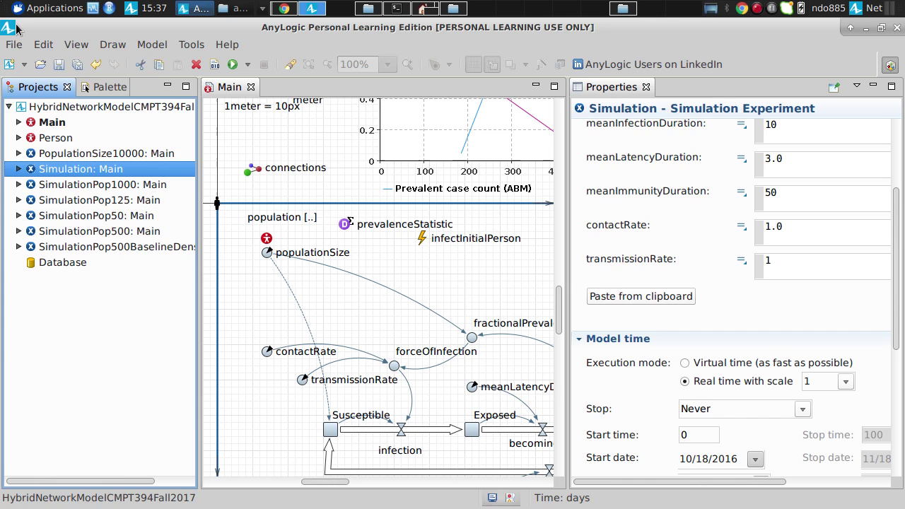
# Step: Relaunch the Simulation: Main experiment with 20 connections per agent and run it at x10, showing the state space plot
pyautogui.rightClick(68, 170)
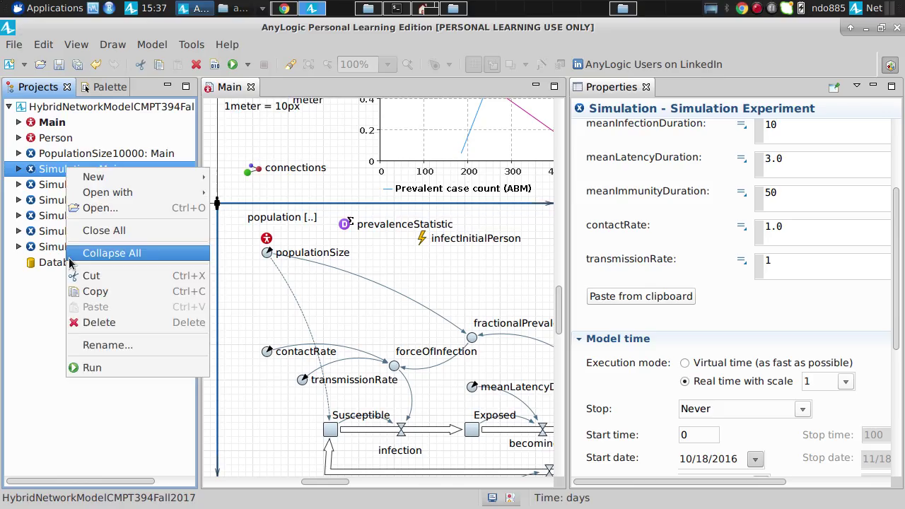
pyautogui.click(96, 367)
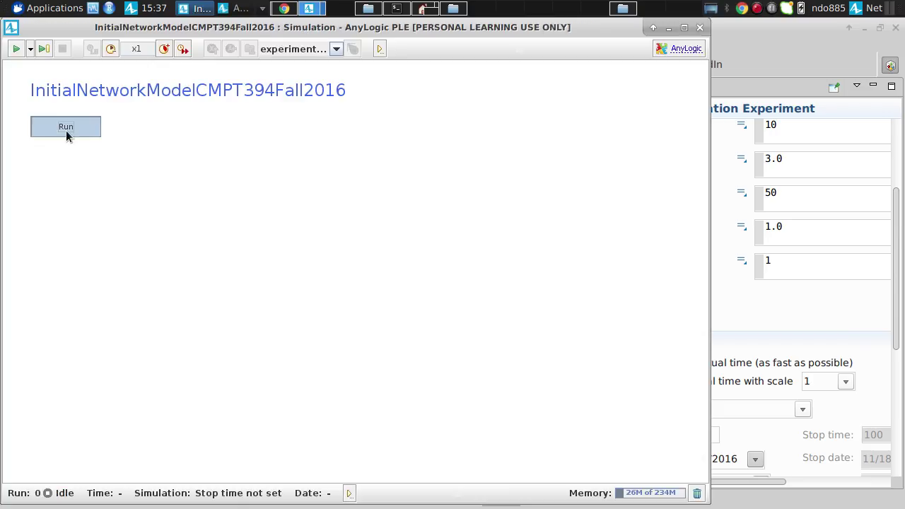
pyautogui.click(66, 127)
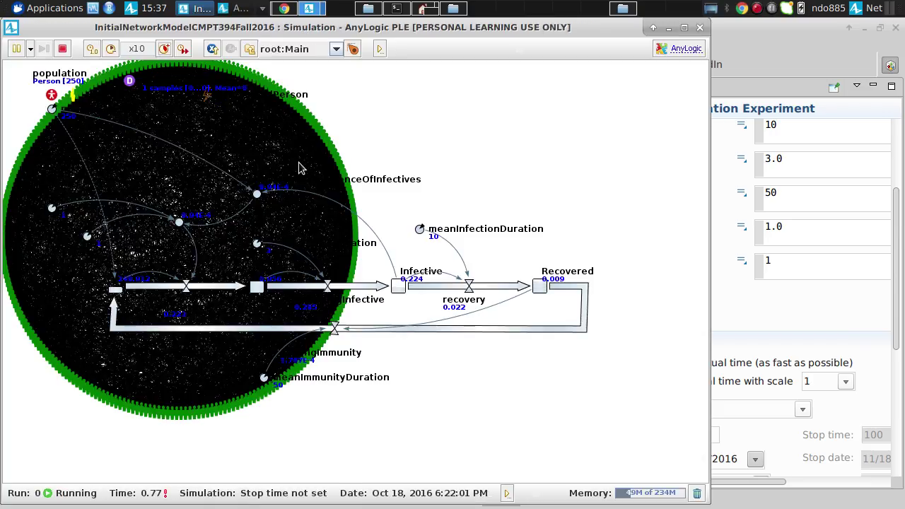
pyautogui.scroll(5, 344, 404)
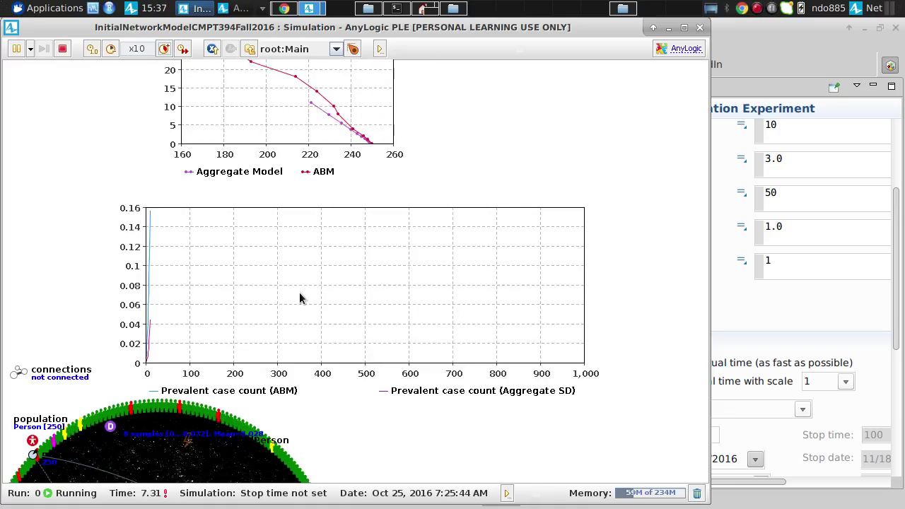
pyautogui.scroll(4, 269, 283)
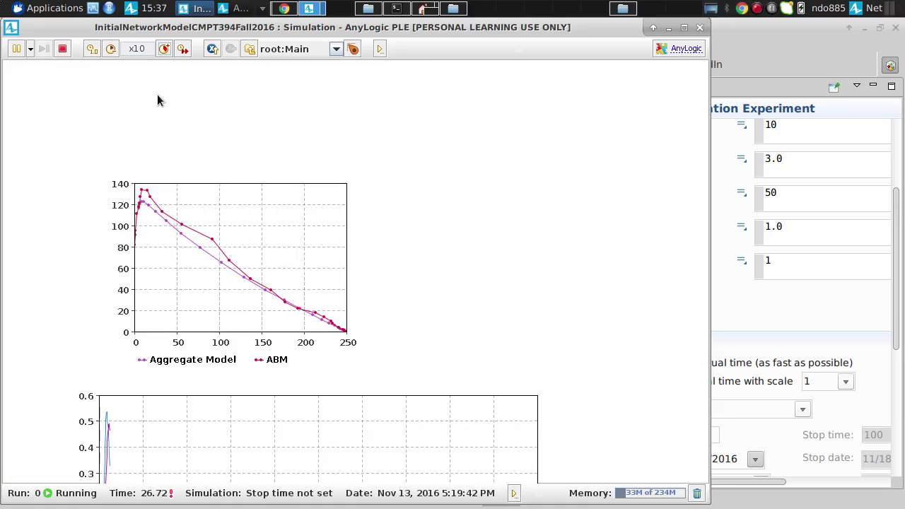
# Step: Speed the run up to x50 and bring the state space and prevalence plots into view together
pyautogui.click(182, 49)
pyautogui.click(182, 49)
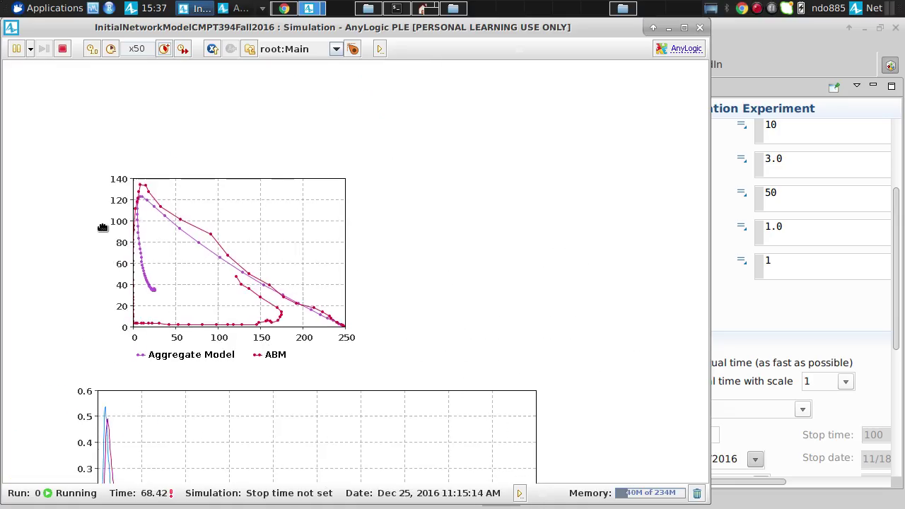
pyautogui.moveTo(103, 228); pyautogui.dragTo(115, 117)
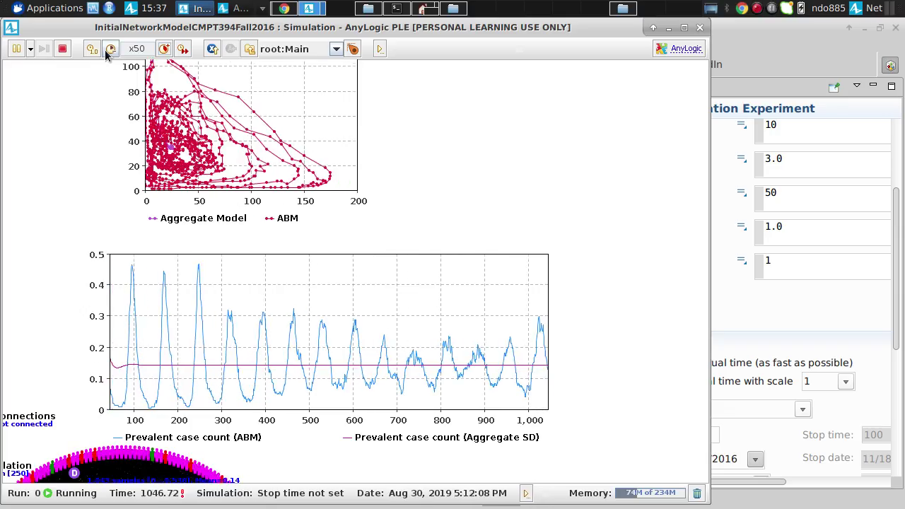
# Step: Speed the run up to x500, watch the long-run prevalence oscillations, and close the simulation window
pyautogui.click(164, 48)
pyautogui.click(164, 48)
pyautogui.click(164, 48)
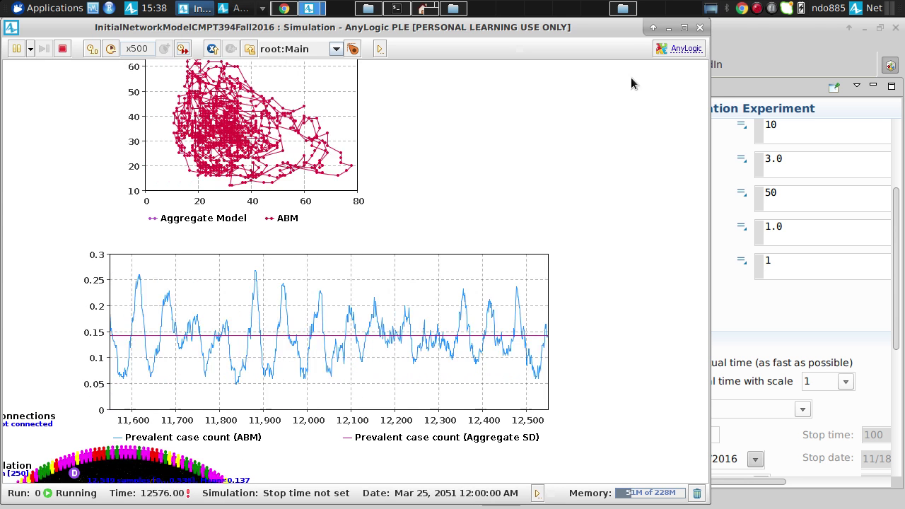
pyautogui.click(699, 30)
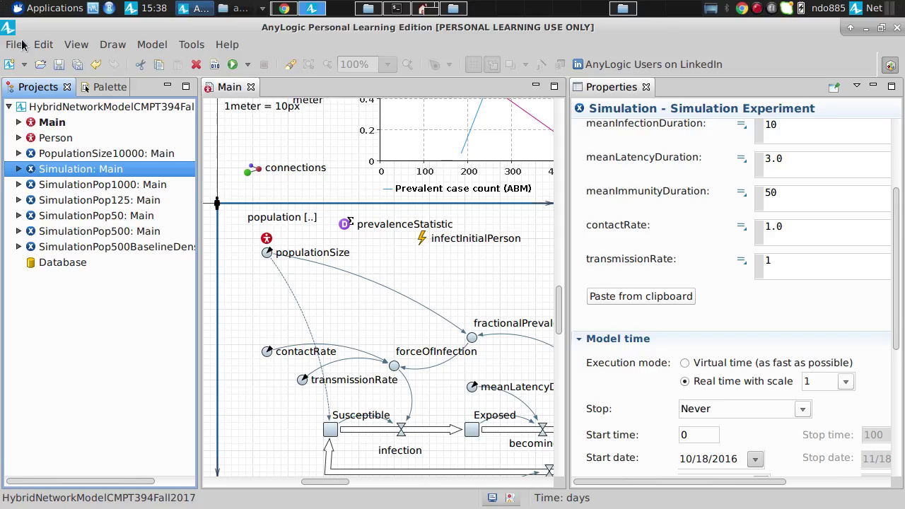
# Step: Set Main's random-network connections per agent to 40
pyautogui.click(47, 124)
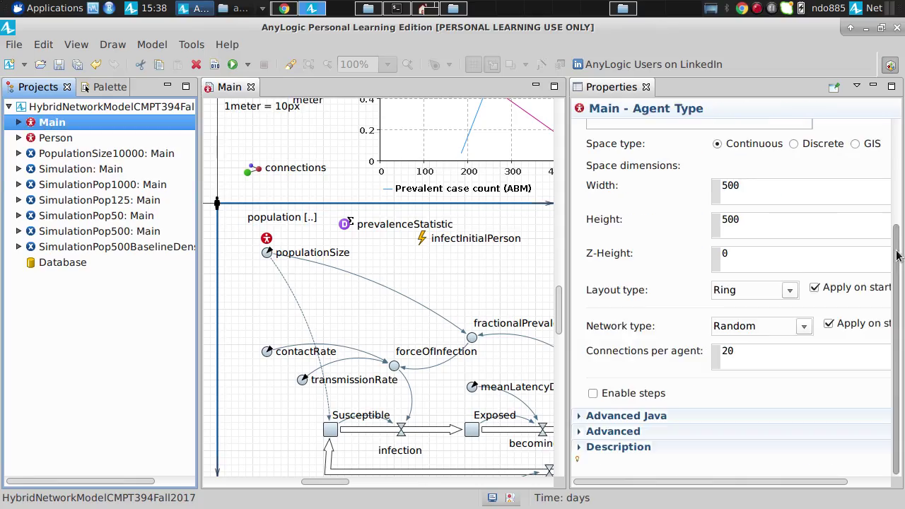
pyautogui.click(792, 351)
pyautogui.press('BackSpace')
pyautogui.press('BackSpace')
pyautogui.write('40')
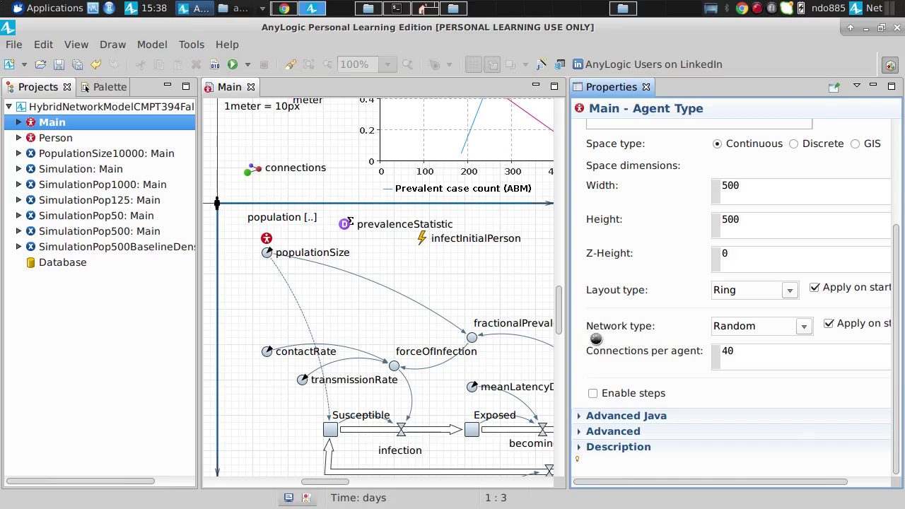
# Step: Launch the Simulation: Main experiment and run it in virtual time at maximum speed with both plots in view
pyautogui.rightClick(59, 170)
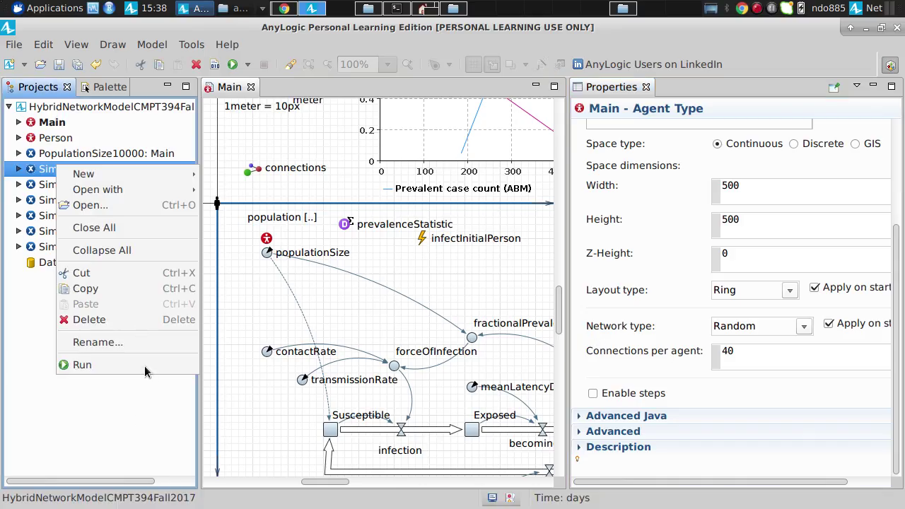
pyautogui.click(82, 364)
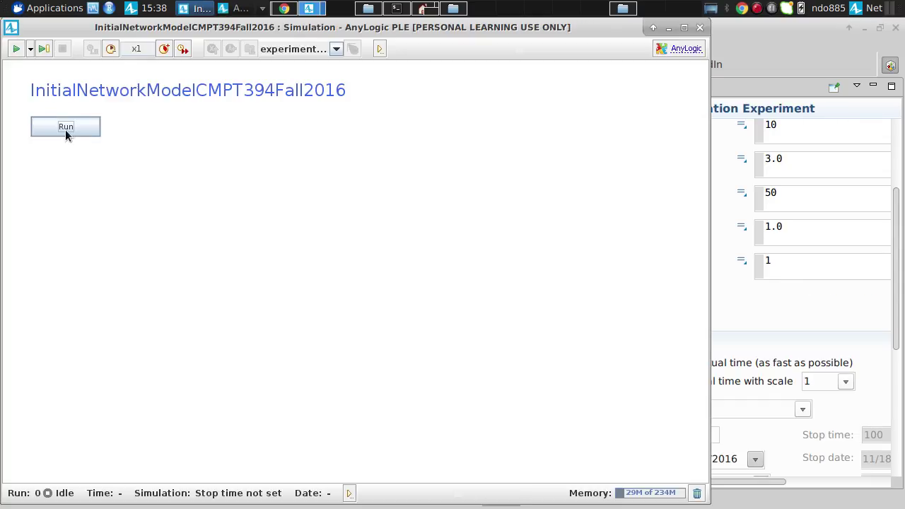
pyautogui.click(65, 127)
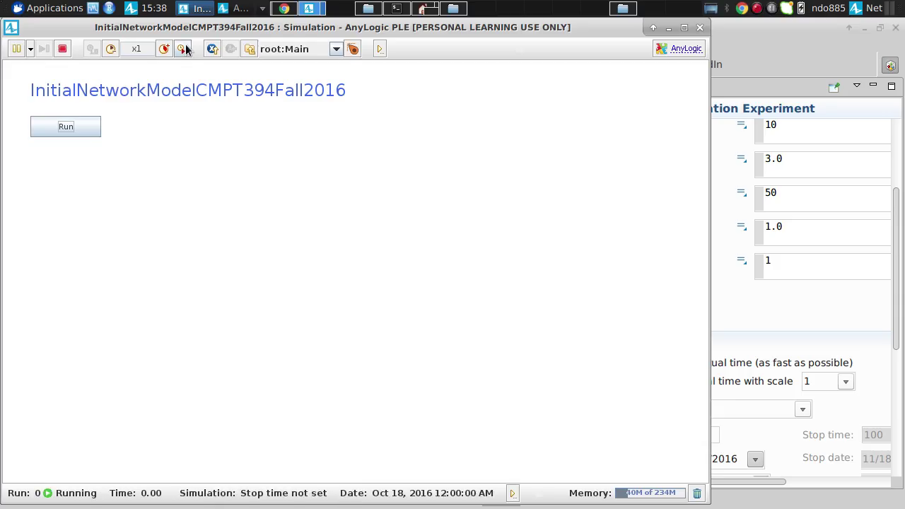
pyautogui.scroll(10, 351, 167)
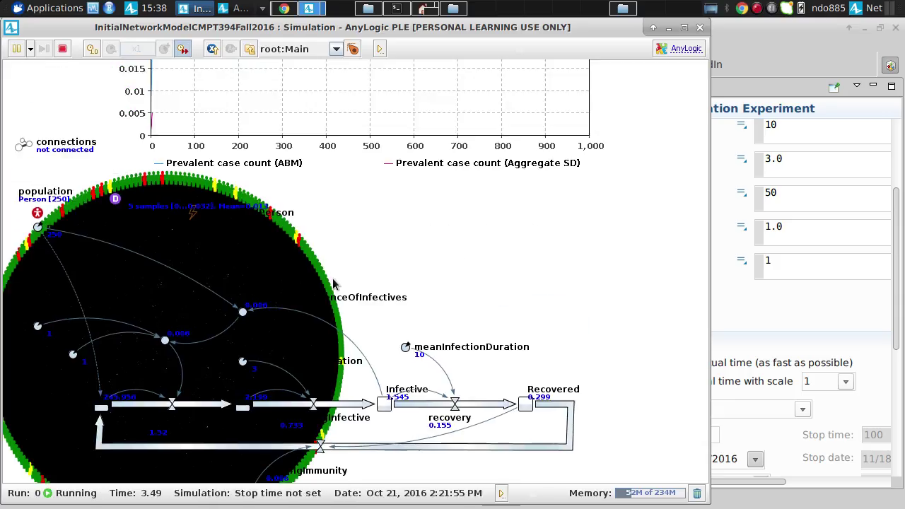
pyautogui.scroll(1, 306, 233)
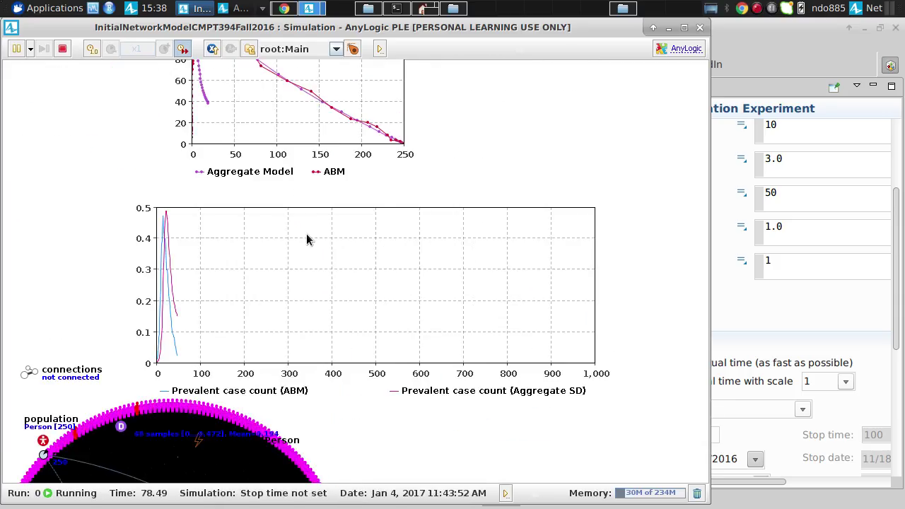
pyautogui.scroll(4, 451, 130)
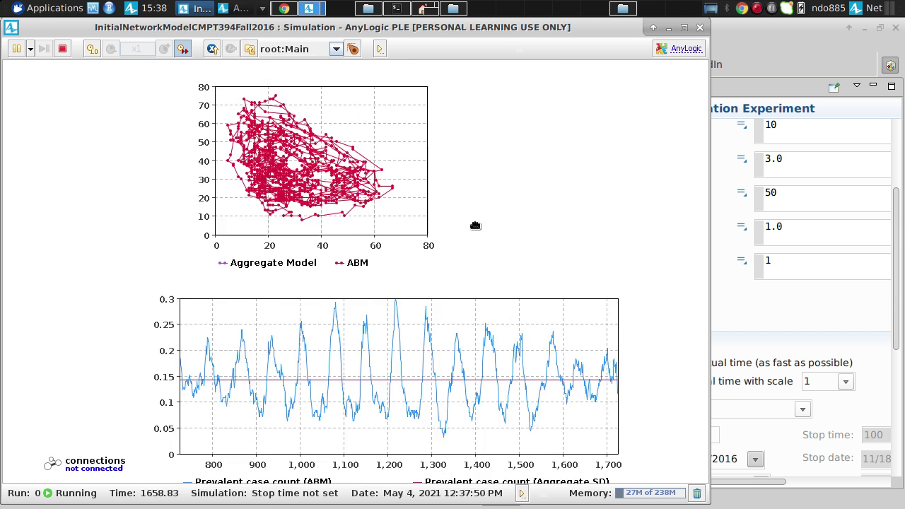
# Step: Stop and rerun the model at maximum speed, and compare the ABM and aggregate curves in both plots
pyautogui.click(62, 48)
pyautogui.click(54, 128)
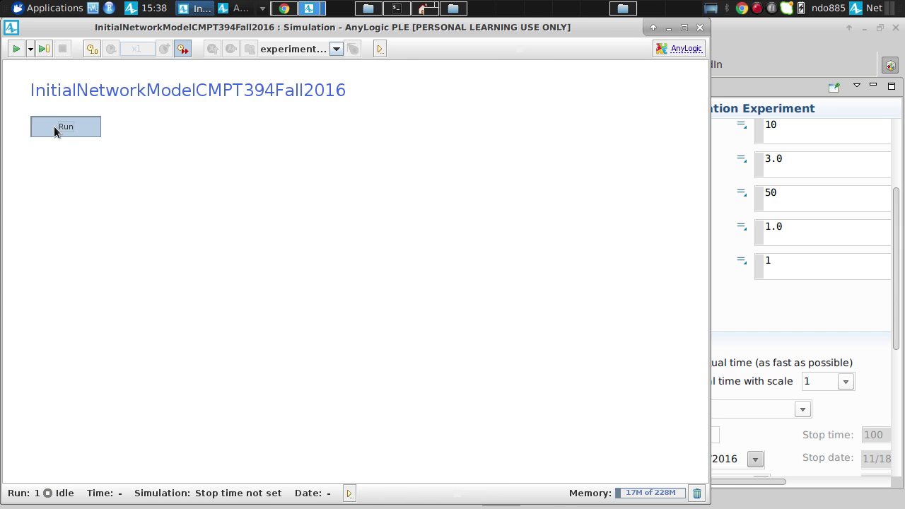
pyautogui.moveTo(467, 119); pyautogui.dragTo(460, 506)
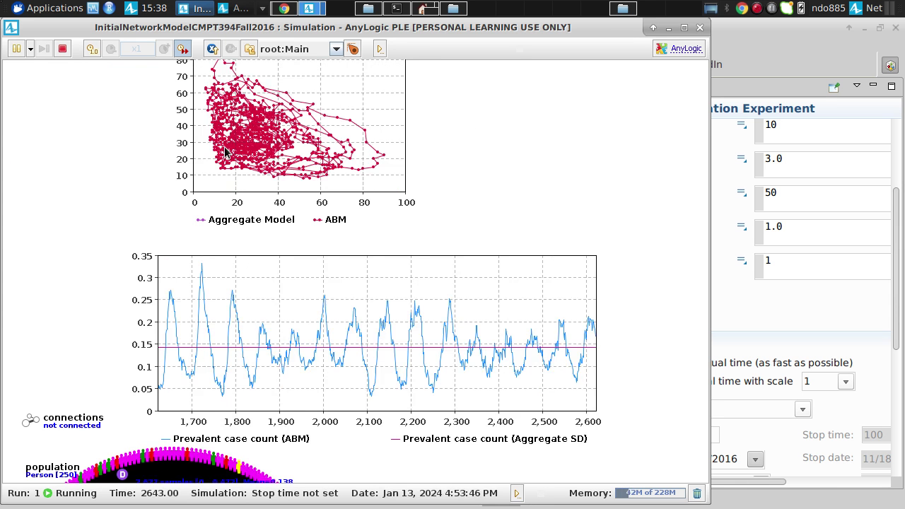
# Step: Close the simulation window and change Main's network type to Small world
pyautogui.click(699, 27)
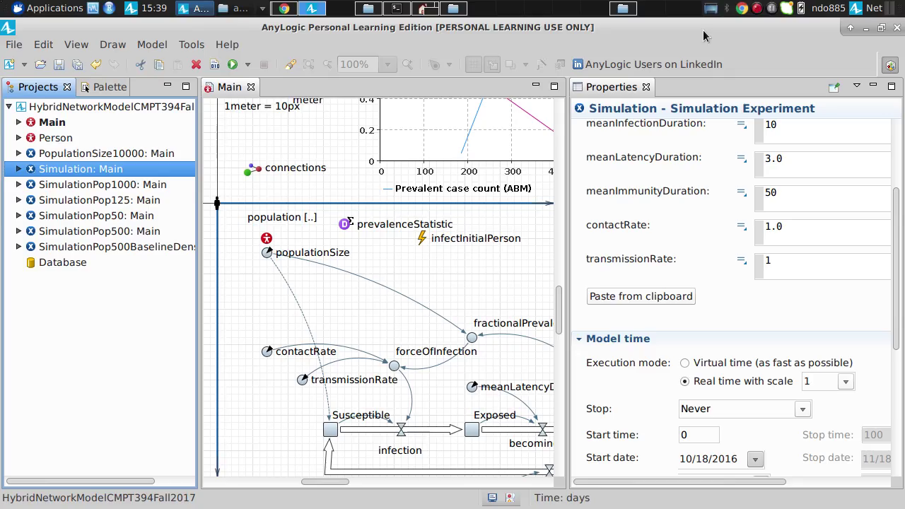
pyautogui.click(42, 126)
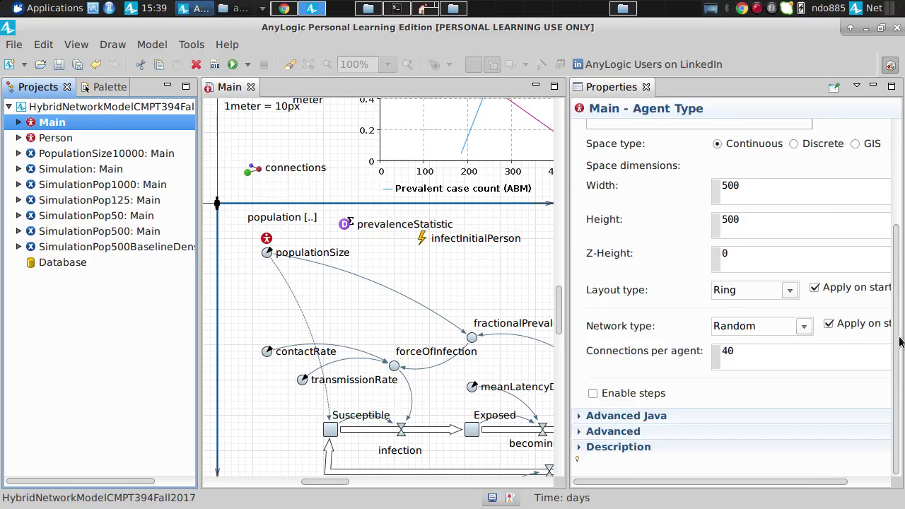
pyautogui.scroll(3, 900, 342)
pyautogui.scroll(-3, 896, 342)
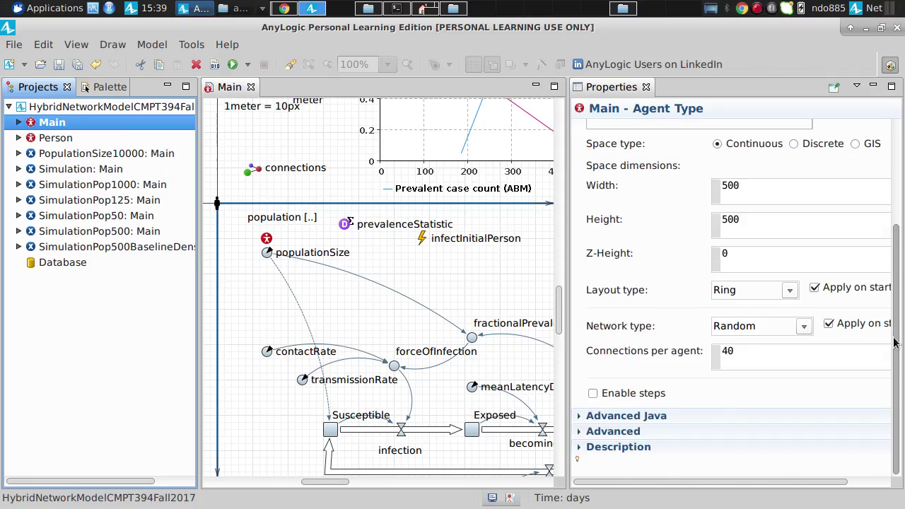
pyautogui.click(803, 326)
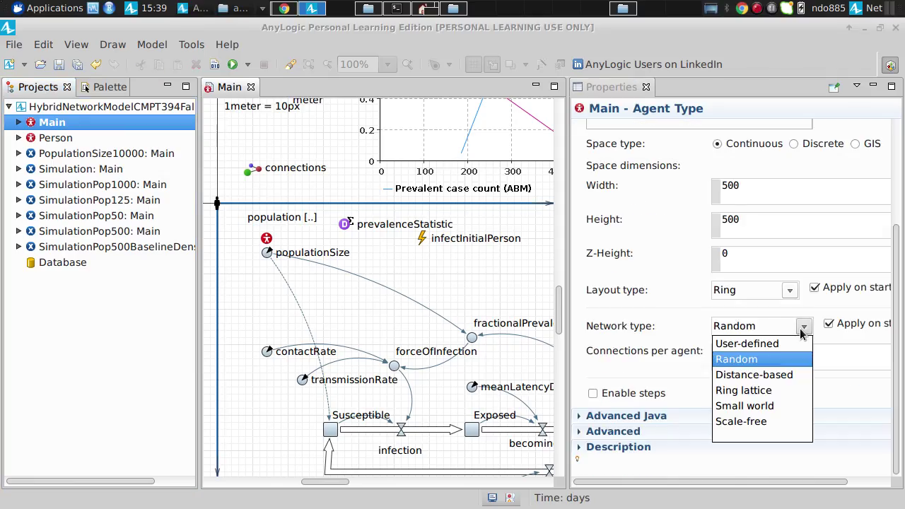
pyautogui.click(763, 407)
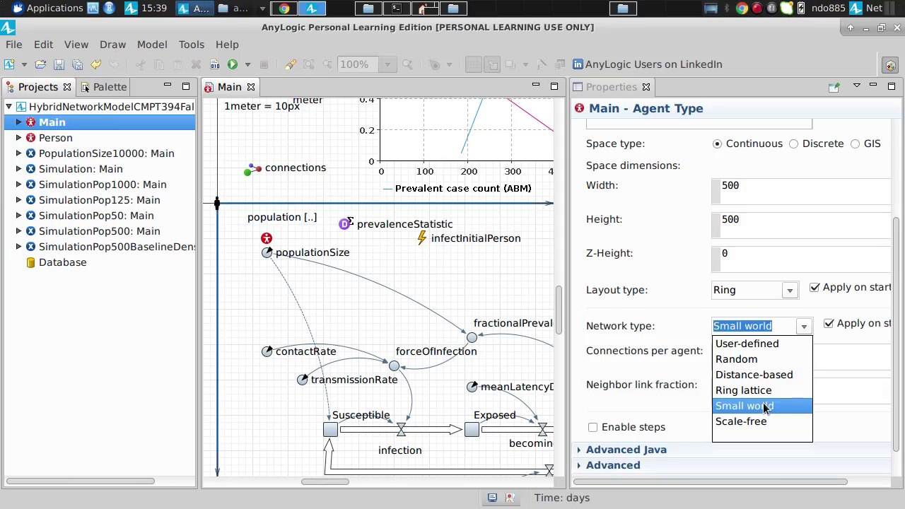
pyautogui.click(763, 407)
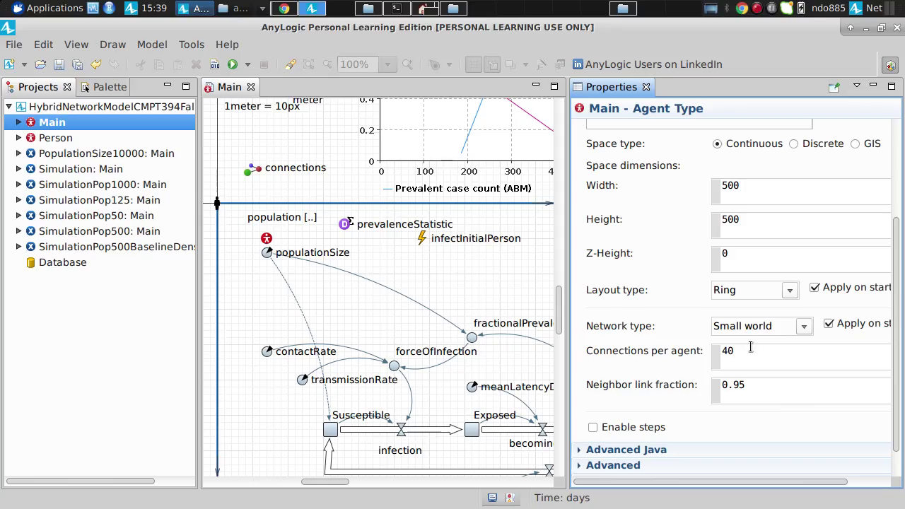
# Step: Set Main's connections per agent to 4, keep the neighbor link fraction at 0.95, and save the model
pyautogui.moveTo(748, 350); pyautogui.dragTo(682, 351)
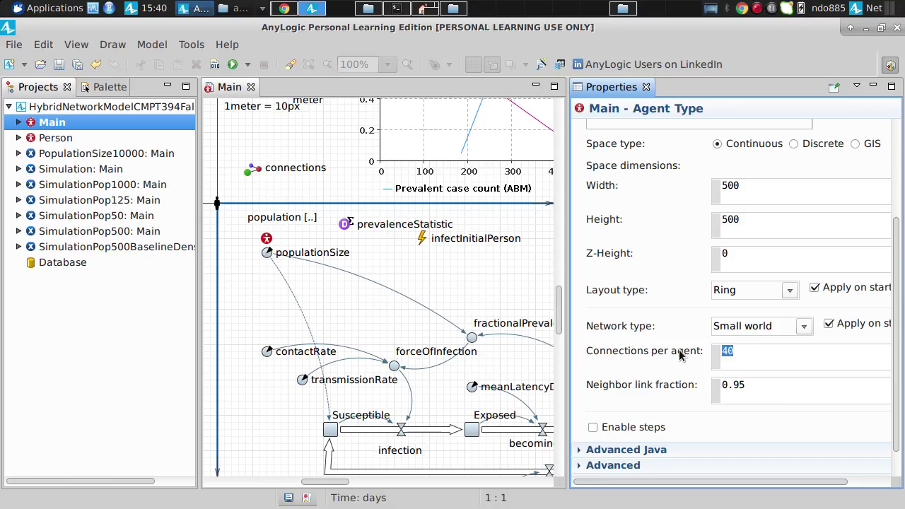
pyautogui.write('4')
pyautogui.press('Tab')
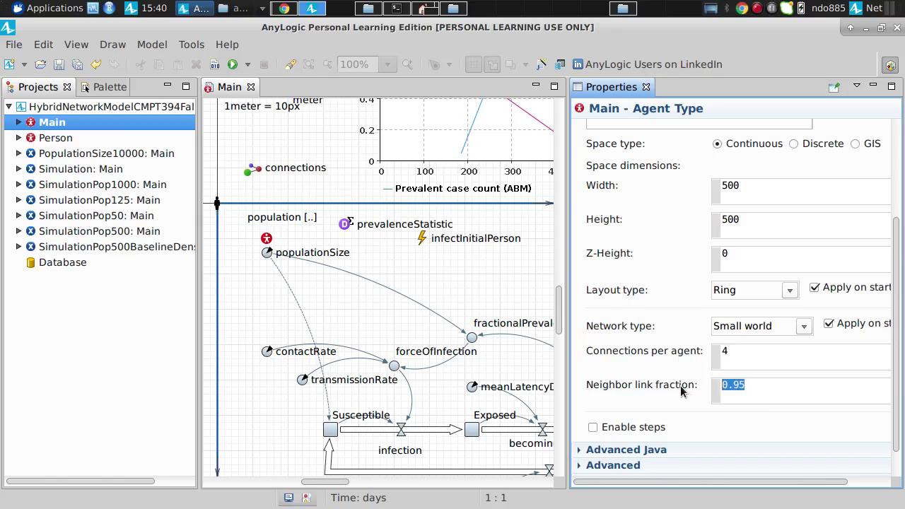
pyautogui.click(748, 385)
pyautogui.hotkey('ctrl', 's')
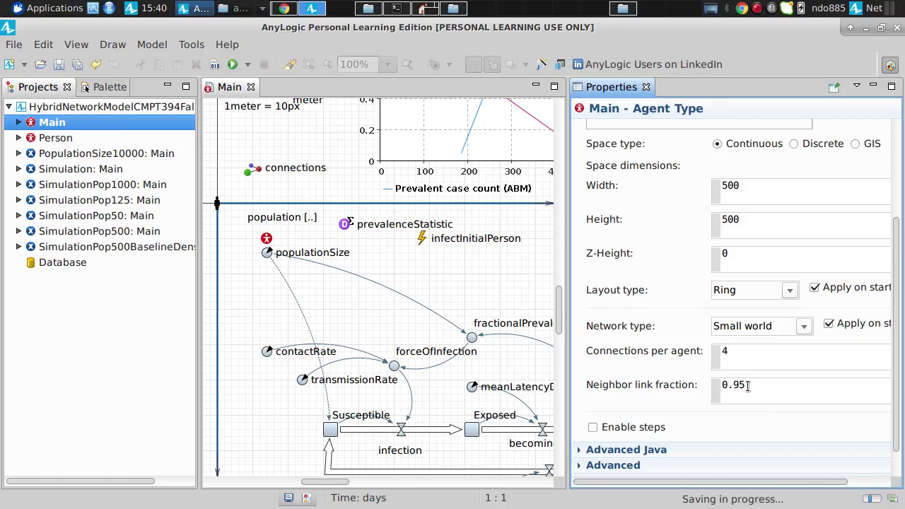
pyautogui.doubleClick(725, 353)
pyautogui.press('Tab')
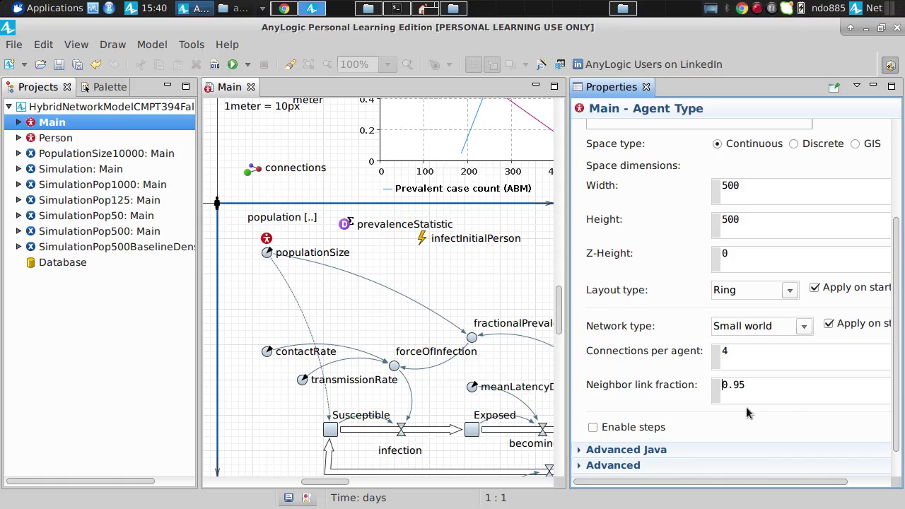
pyautogui.moveTo(772, 386); pyautogui.dragTo(693, 392)
pyautogui.hotkey('ctrl', 's')
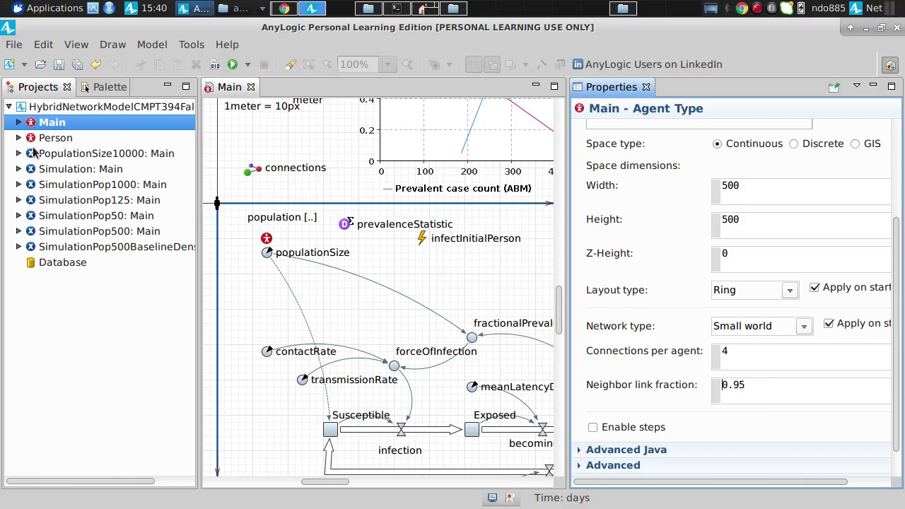
# Step: Launch the Simulation: Main experiment and run the small-world model at x5 speed
pyautogui.click(51, 169)
pyautogui.rightClick(51, 170)
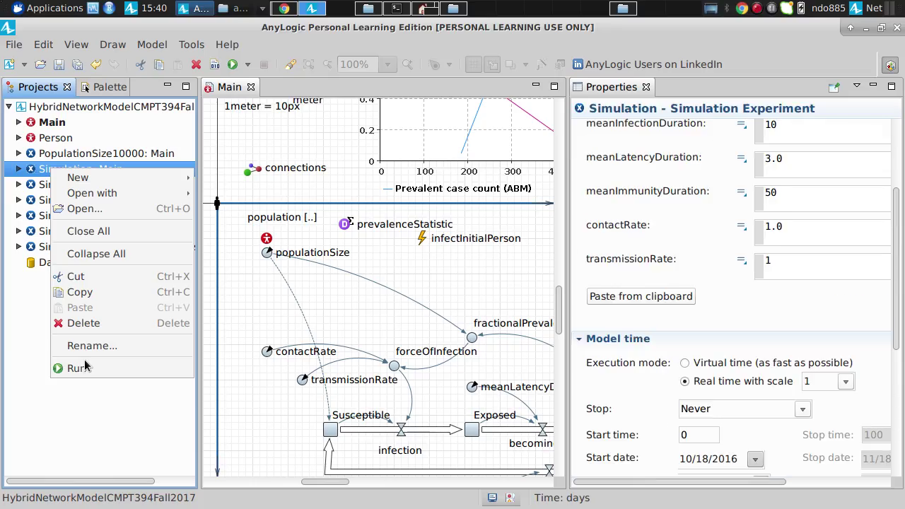
pyautogui.click(81, 367)
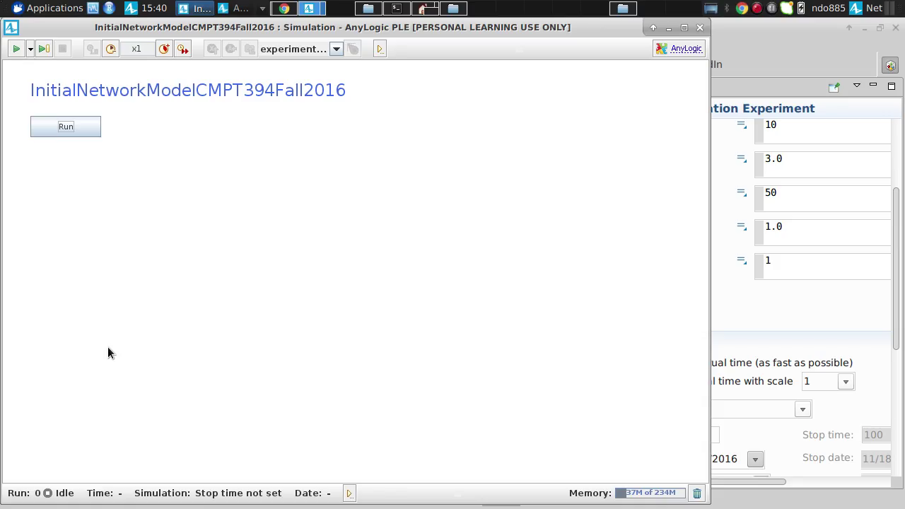
pyautogui.click(50, 132)
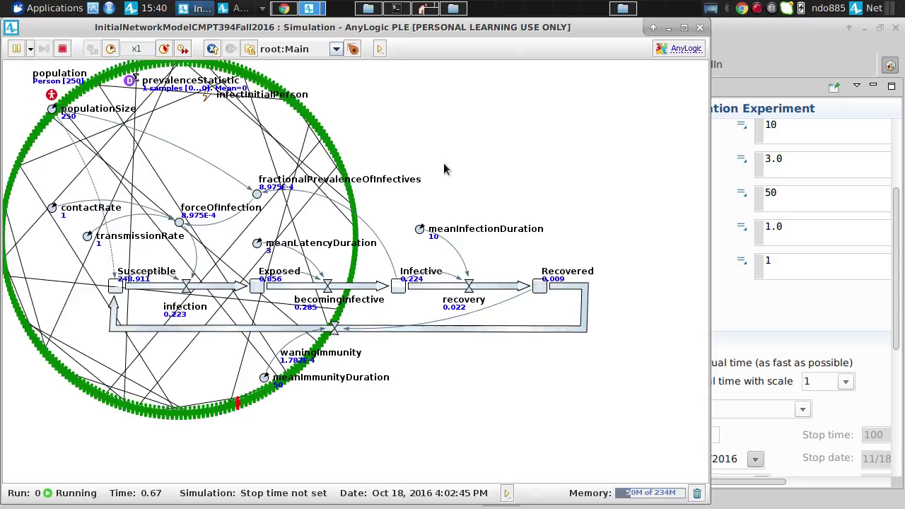
pyautogui.click(182, 48)
pyautogui.click(182, 48)
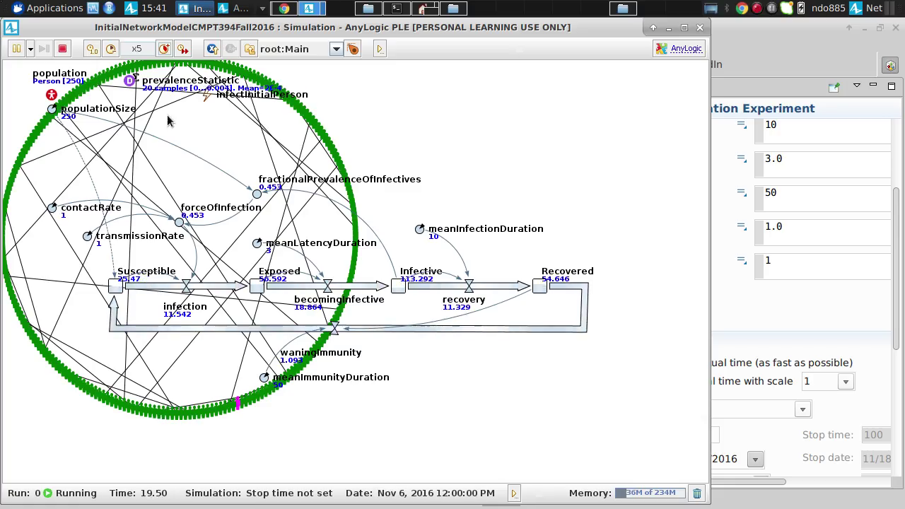
# Step: Stop and rerun the small-world model several times at x5, watching how infection spreads around the ring
pyautogui.click(62, 49)
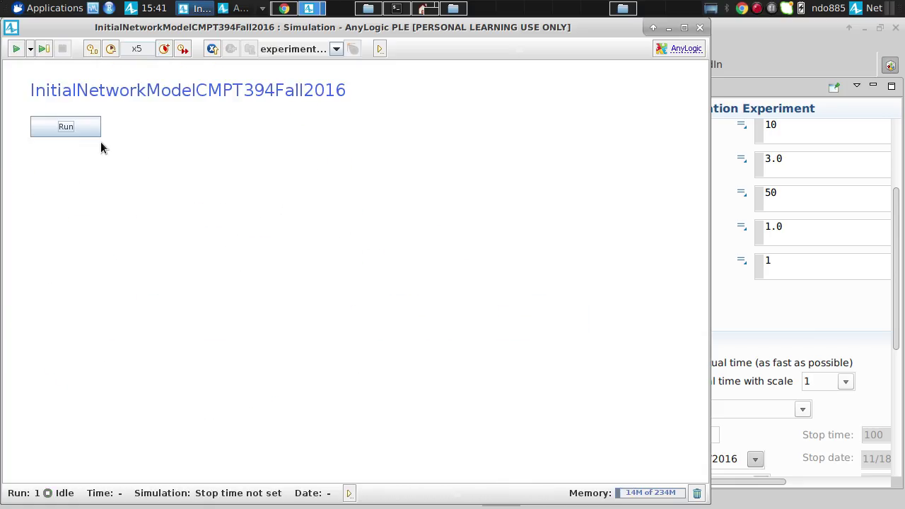
pyautogui.click(75, 131)
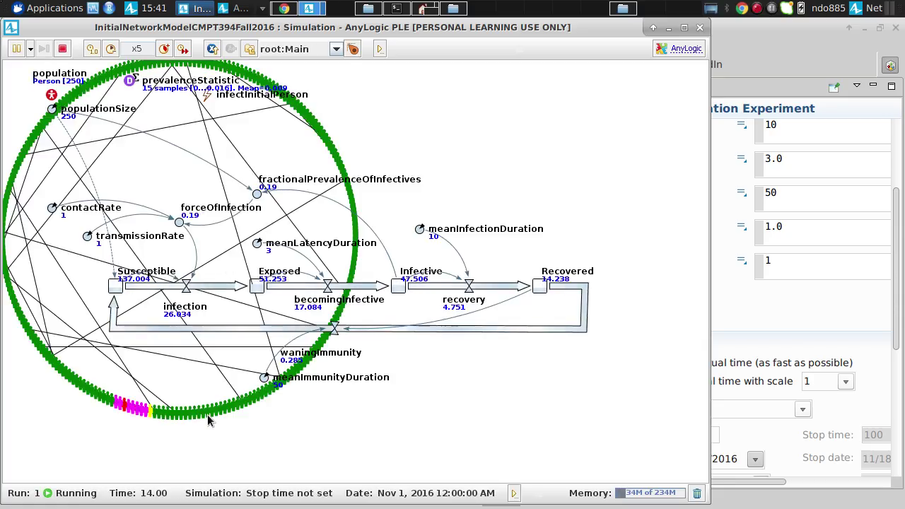
pyautogui.moveTo(317, 431); pyautogui.dragTo(399, 453)
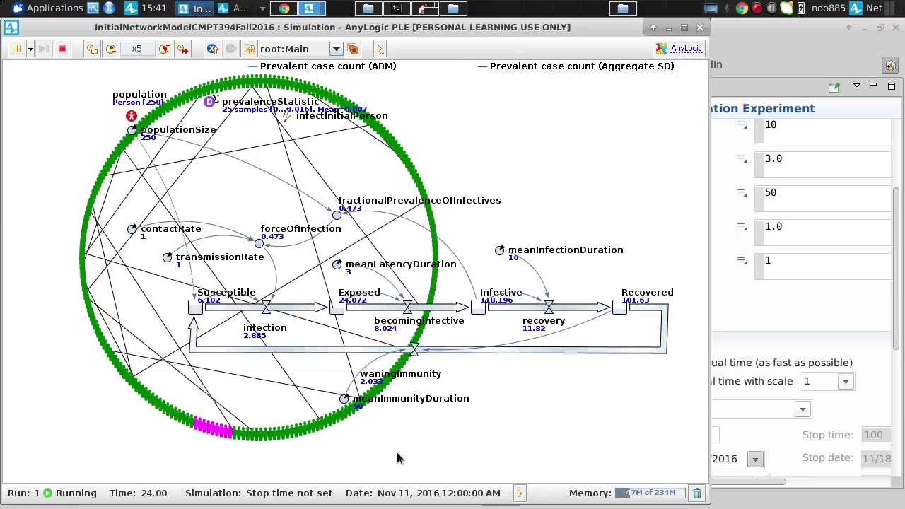
pyautogui.click(62, 49)
pyautogui.click(56, 125)
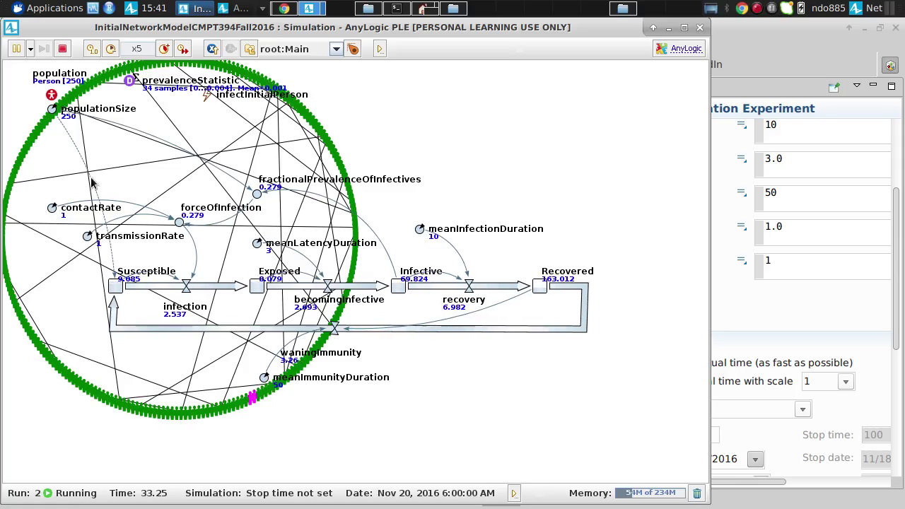
pyautogui.click(63, 49)
pyautogui.click(74, 126)
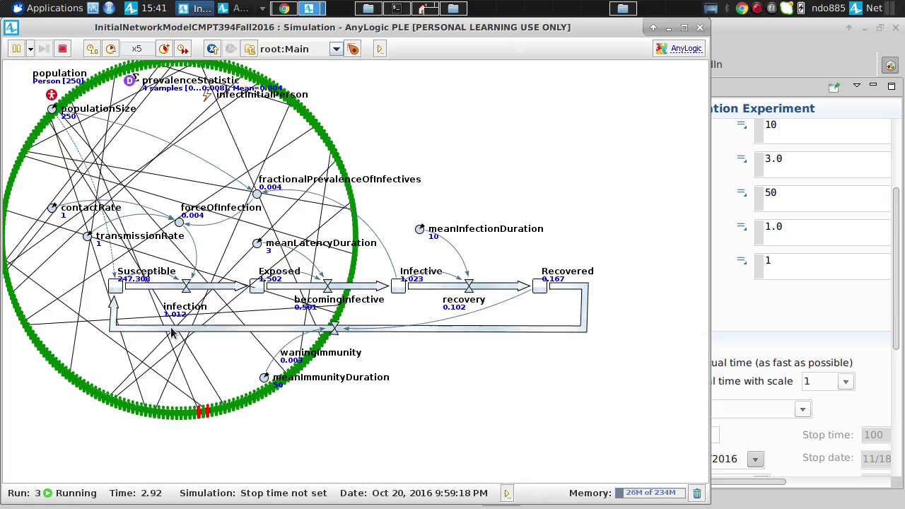
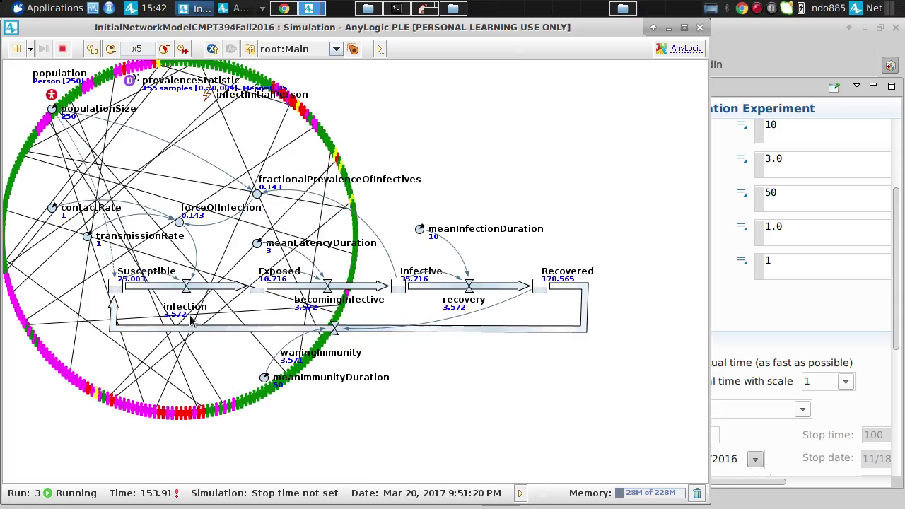
# Step: Bring both plots into view and speed the run up to x250 to follow the ABM and aggregate prevalence
pyautogui.moveTo(423, 224); pyautogui.dragTo(390, 507)
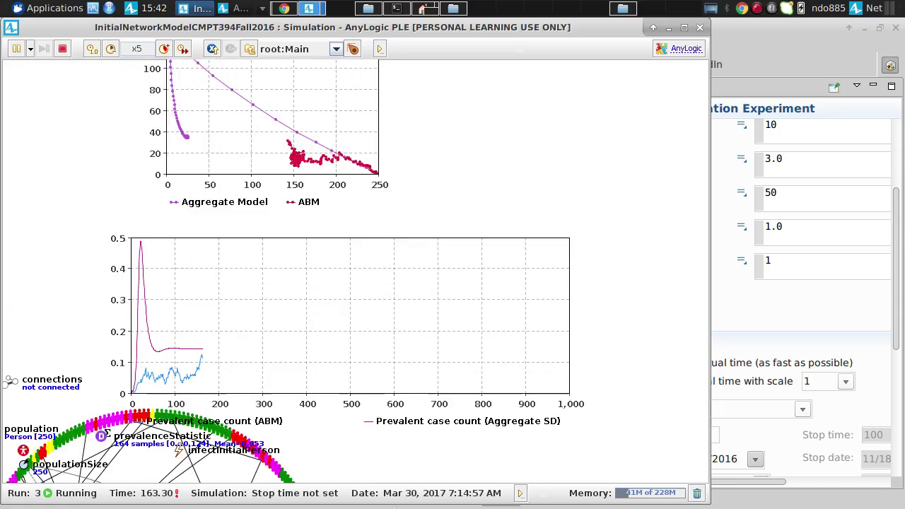
pyautogui.click(163, 48)
pyautogui.click(163, 48)
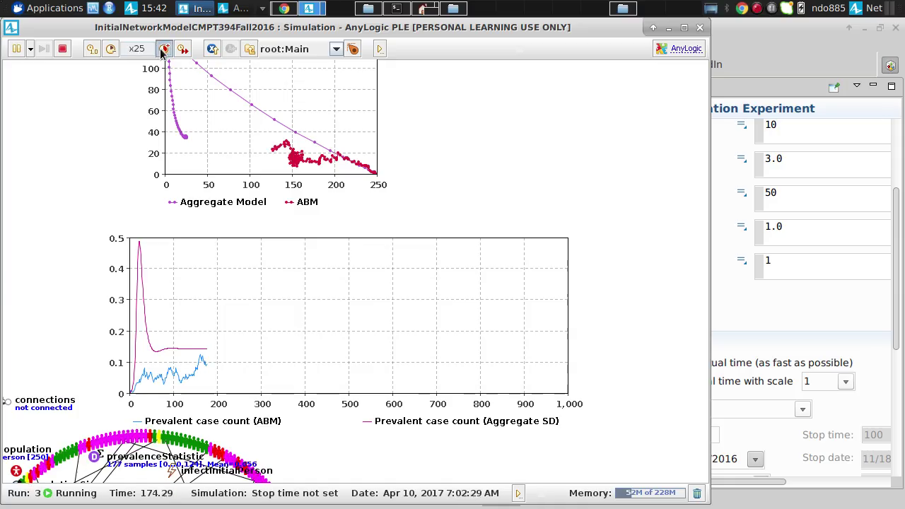
pyautogui.click(164, 48)
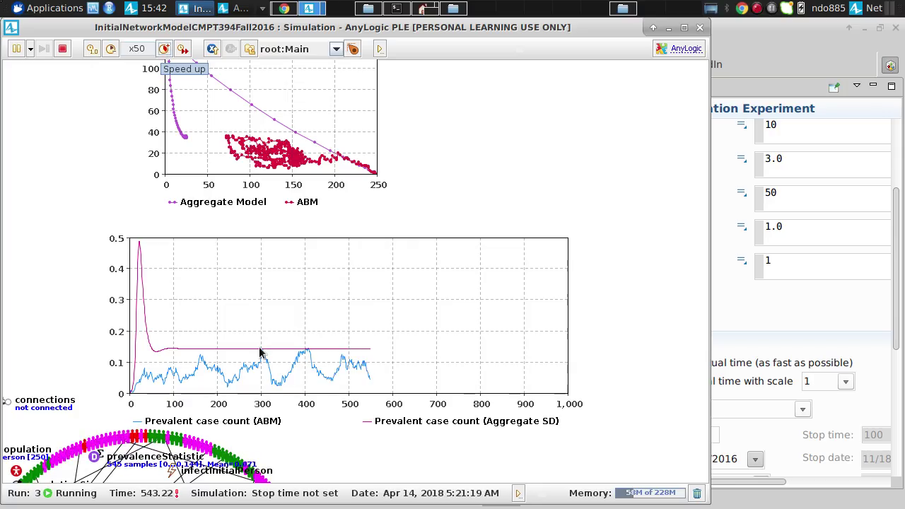
pyautogui.click(163, 49)
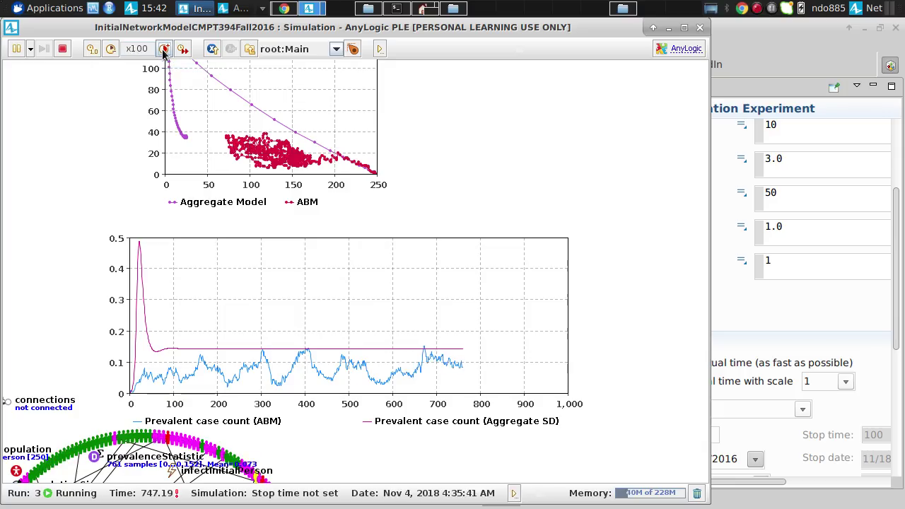
pyautogui.click(164, 50)
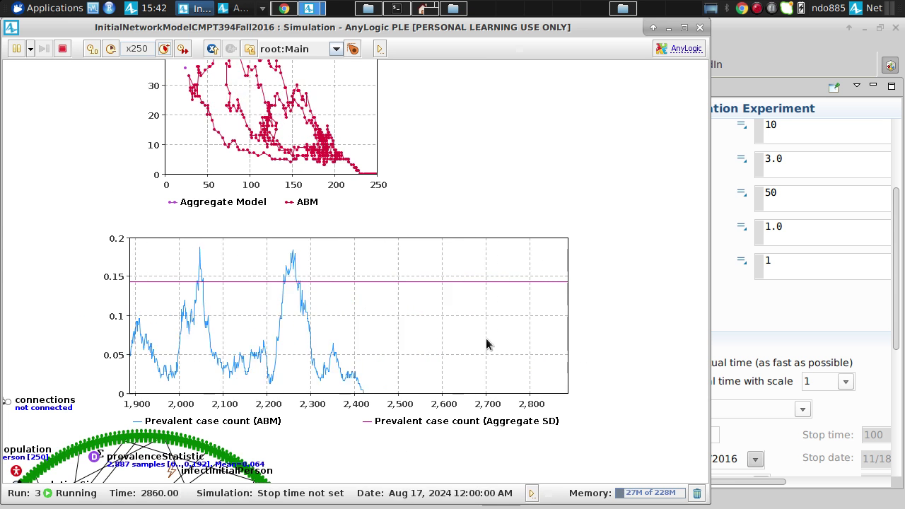
# Step: Stop and rerun the model at x250, and examine the prevalence curves in the plots
pyautogui.click(62, 49)
pyautogui.click(66, 135)
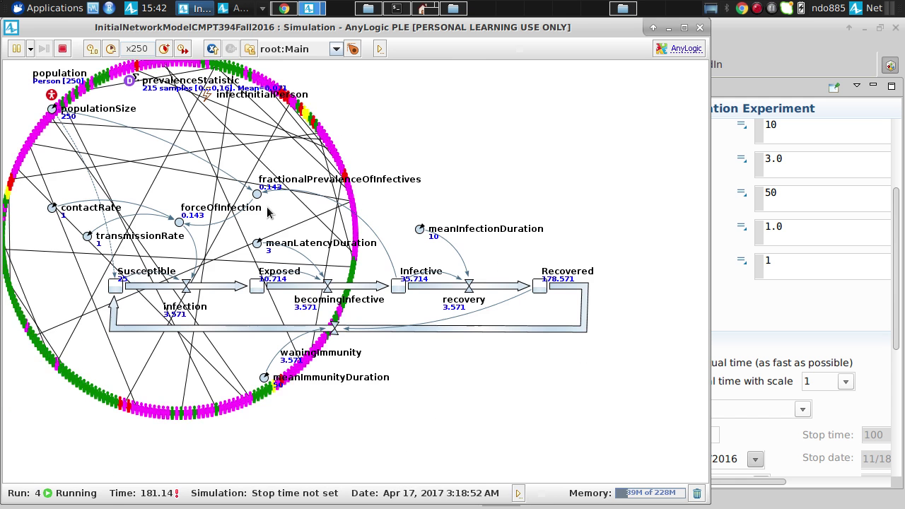
pyautogui.moveTo(279, 406); pyautogui.dragTo(273, 508)
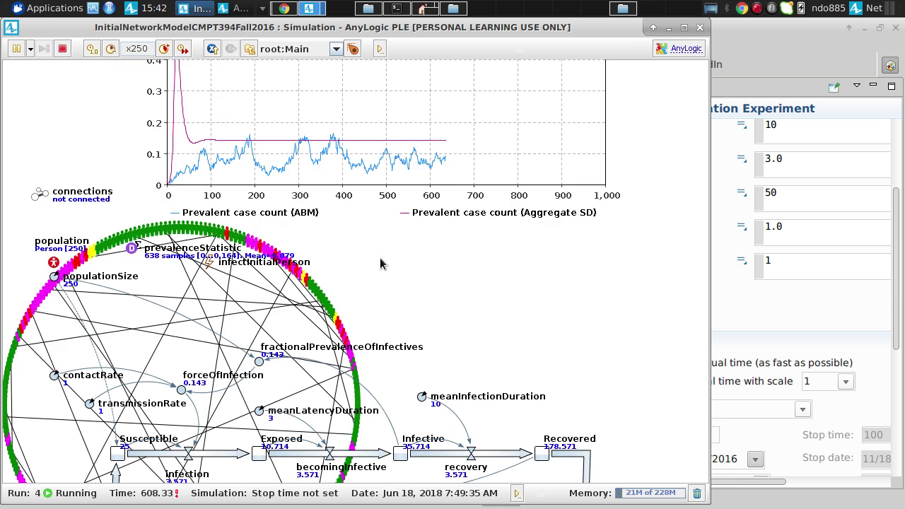
pyautogui.moveTo(381, 261); pyautogui.dragTo(364, 419)
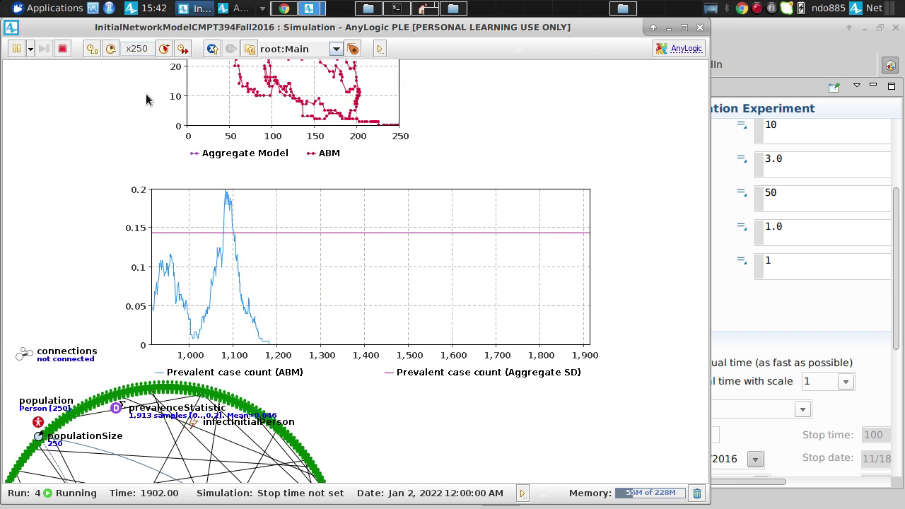
# Step: Restart the simulation, raise its speed to x500, and rerun it to observe another random network
pyautogui.click(63, 48)
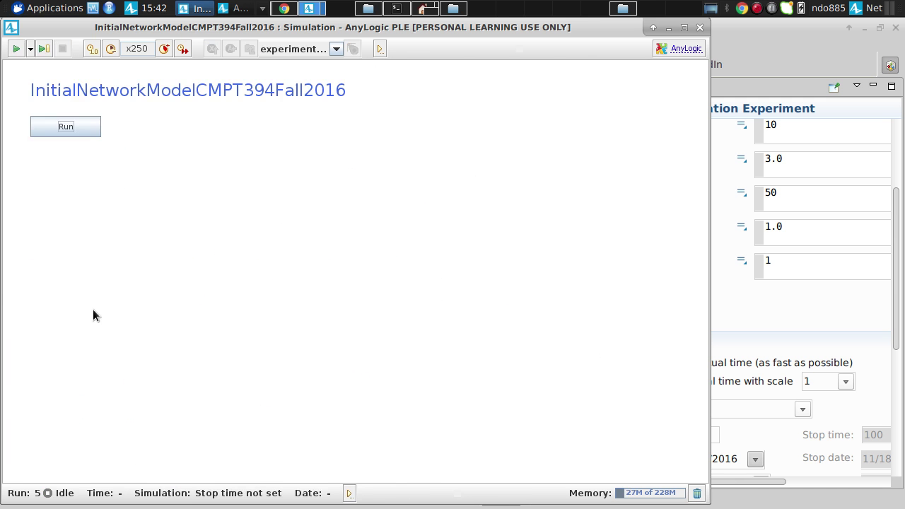
pyautogui.click(57, 133)
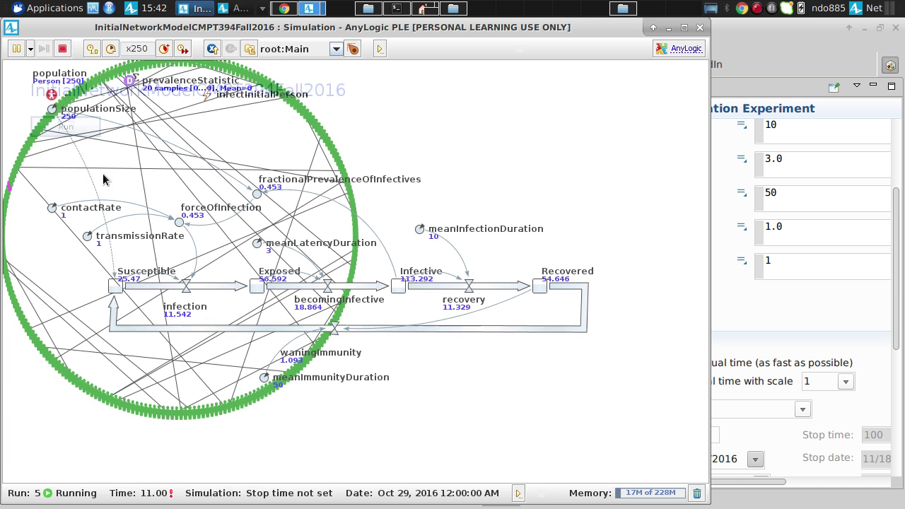
pyautogui.click(166, 51)
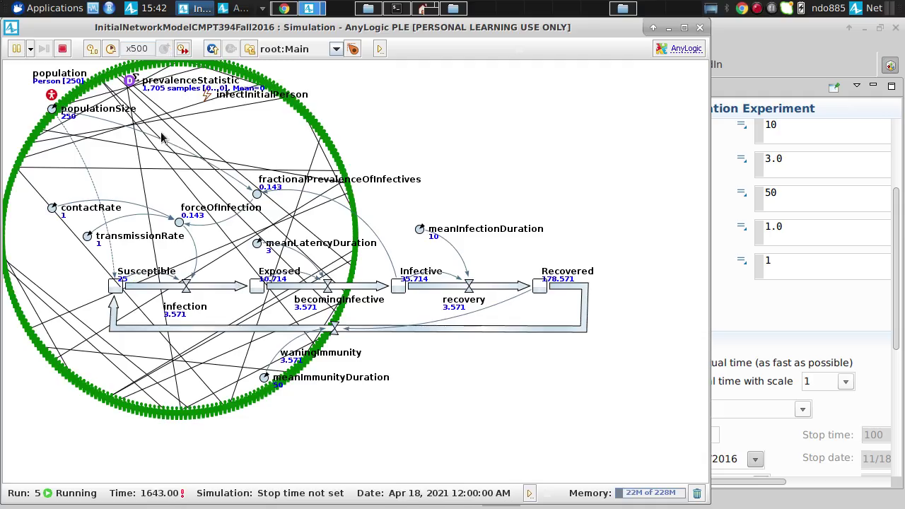
pyautogui.click(62, 49)
pyautogui.click(85, 131)
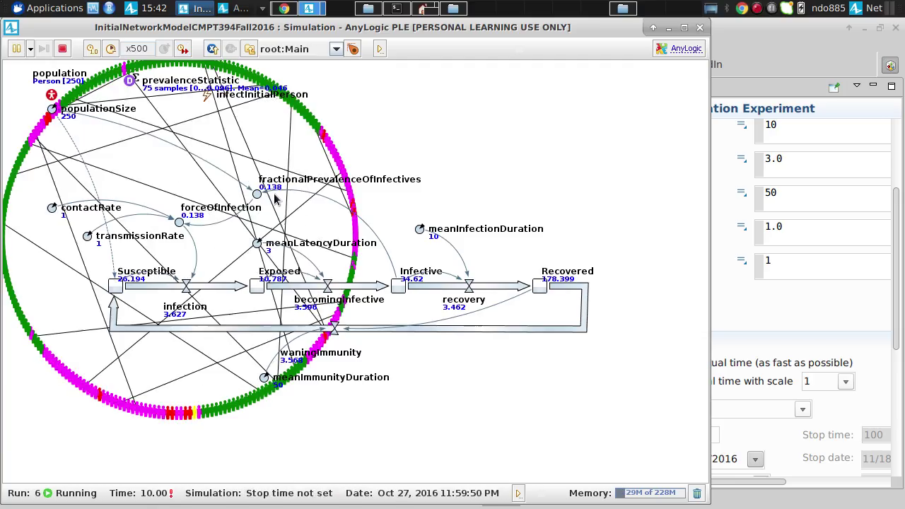
# Step: Restart the simulation at x50 and raise its speed to x500 while watching infection spread around the ring
pyautogui.click(62, 50)
pyautogui.click(181, 50)
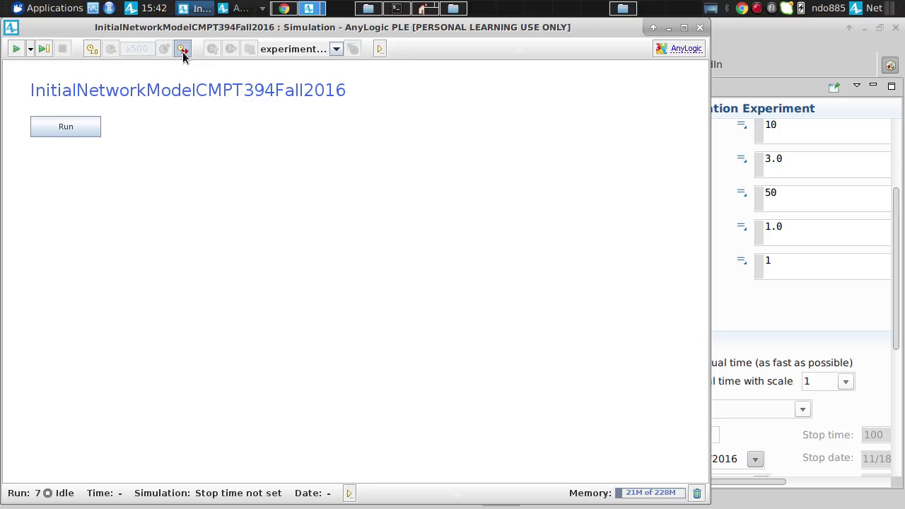
pyautogui.click(181, 49)
pyautogui.click(111, 49)
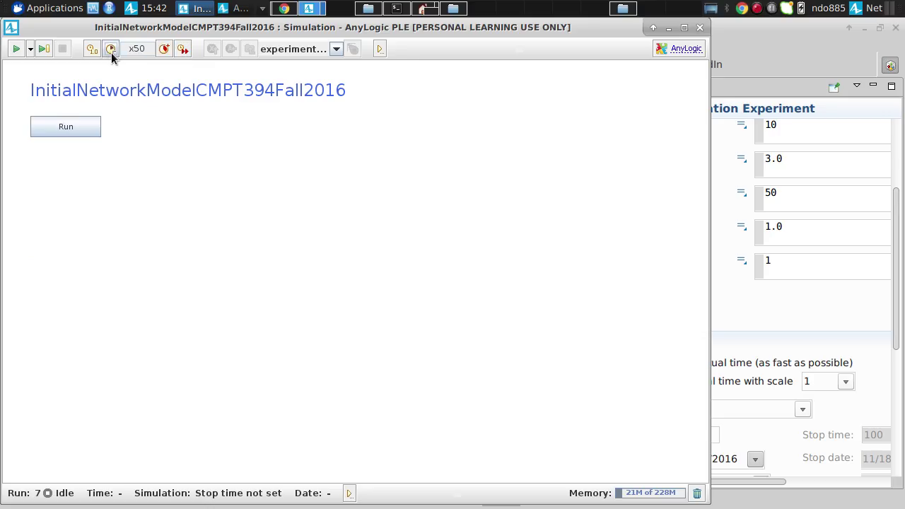
pyautogui.click(72, 126)
pyautogui.click(162, 49)
pyautogui.click(162, 48)
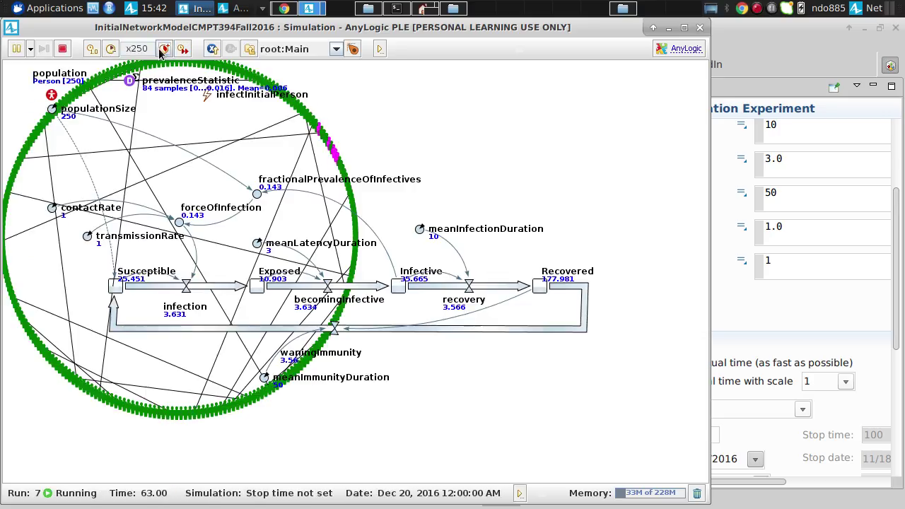
pyautogui.click(161, 48)
# Step: Stop and rerun the model at x500, and bring the state space and prevalence plots into view
pyautogui.click(62, 48)
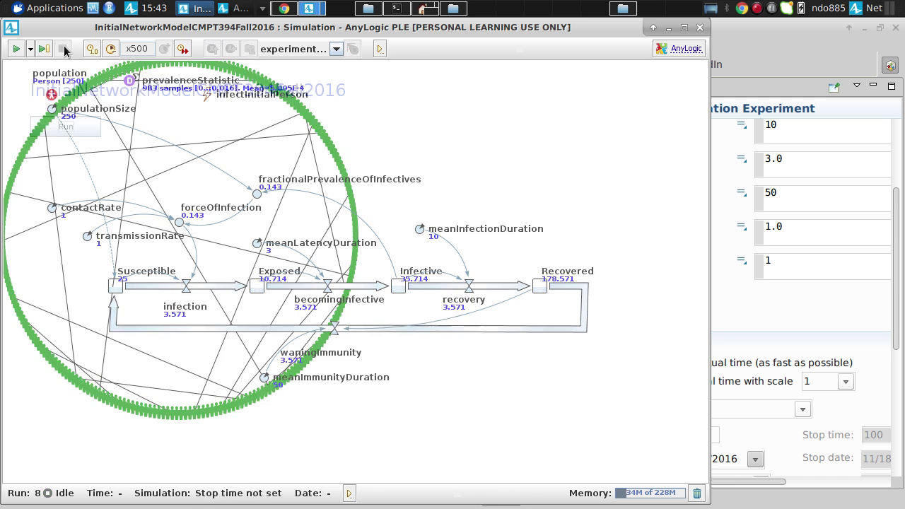
pyautogui.click(61, 132)
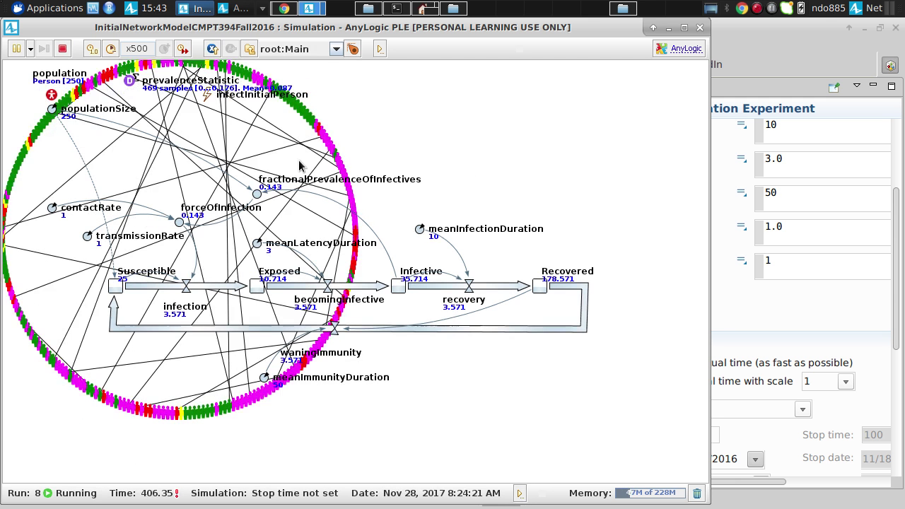
pyautogui.scroll(10, 303, 165)
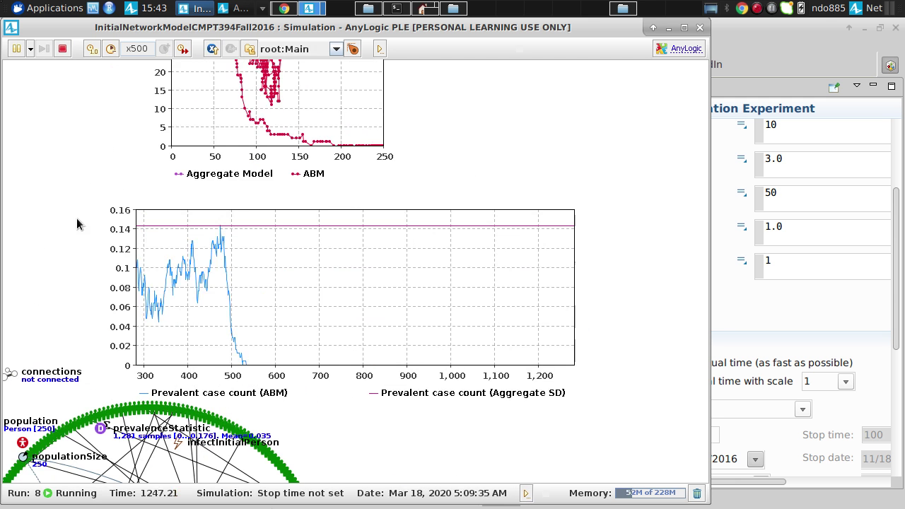
# Step: Rerun the model at x500 and pause it to examine the ABM trajectory and prevalence plots together
pyautogui.click(61, 49)
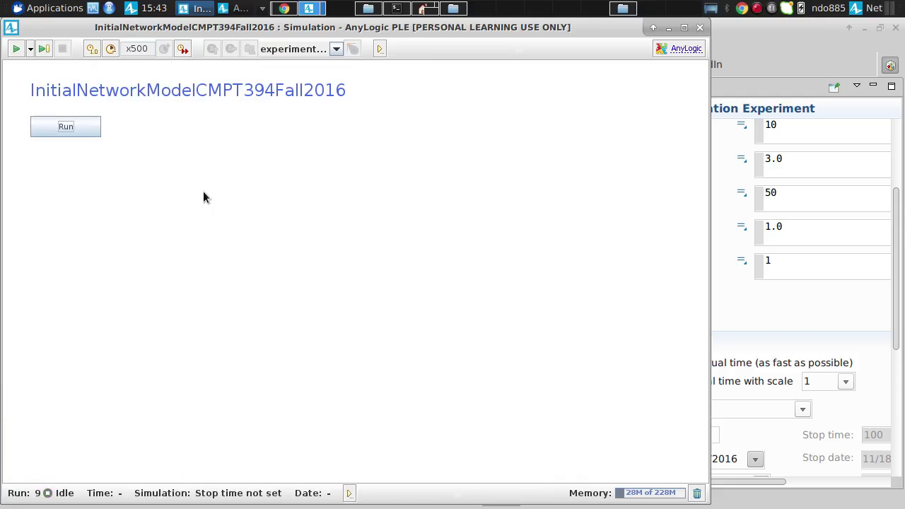
pyautogui.click(54, 127)
pyautogui.scroll(5, 180, 162)
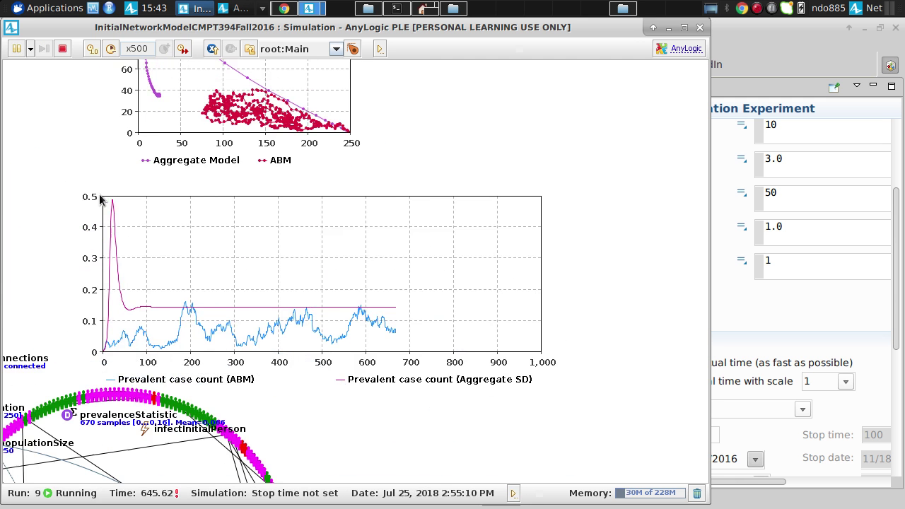
pyautogui.click(15, 48)
pyautogui.moveTo(408, 198); pyautogui.dragTo(382, 345)
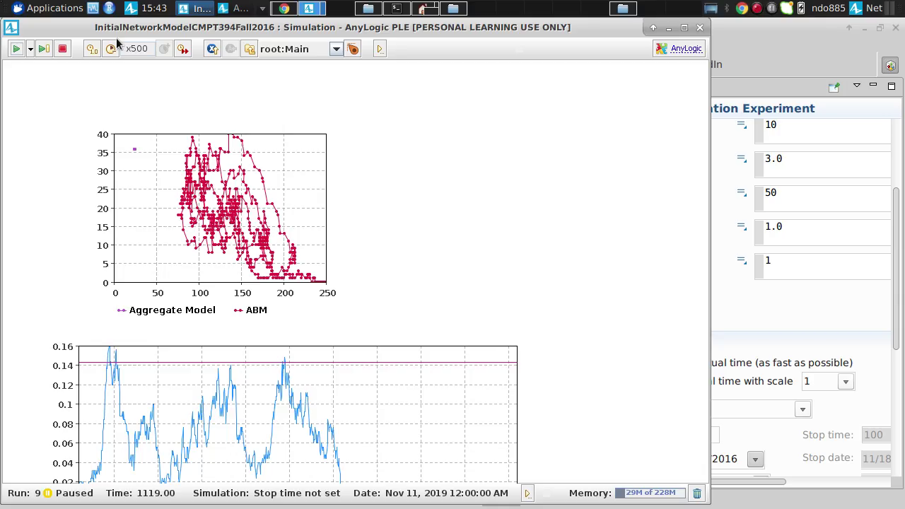
# Step: Start another run, pause it, then resume at x50 and speed it back up to x500
pyautogui.click(66, 49)
pyautogui.click(46, 129)
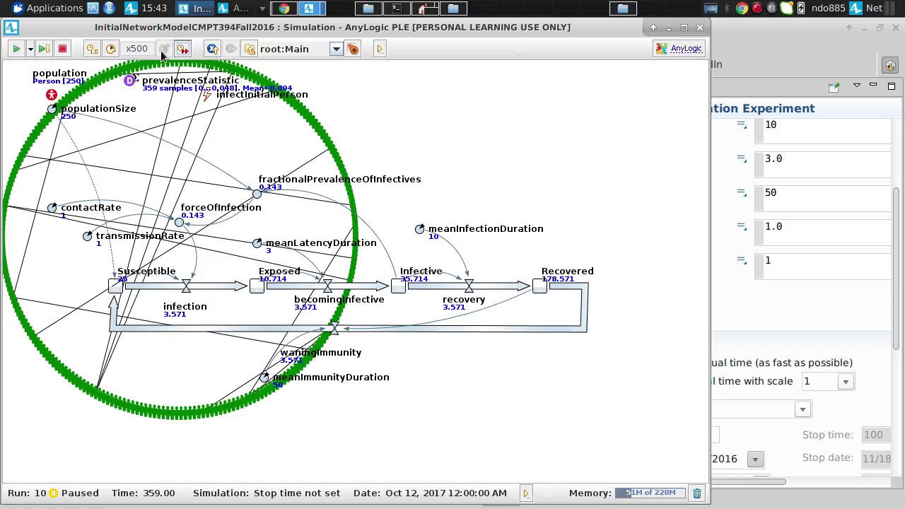
pyautogui.click(113, 51)
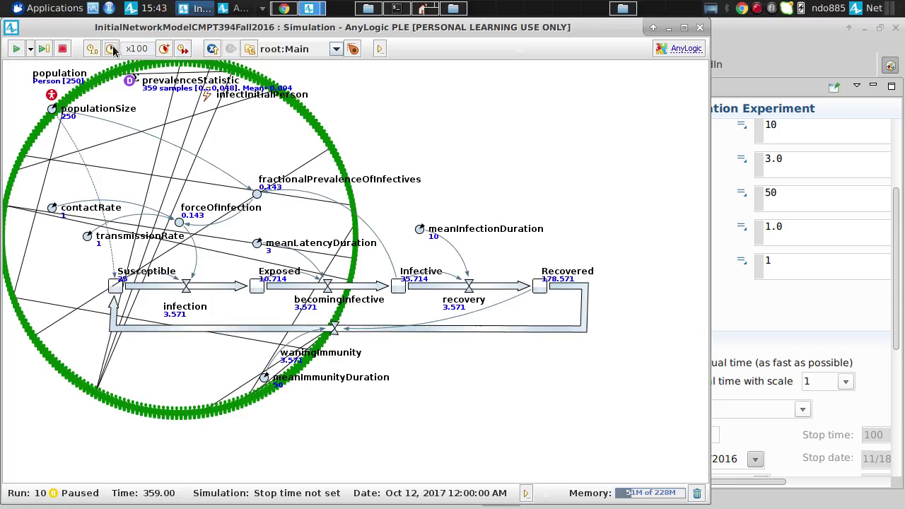
pyautogui.click(16, 49)
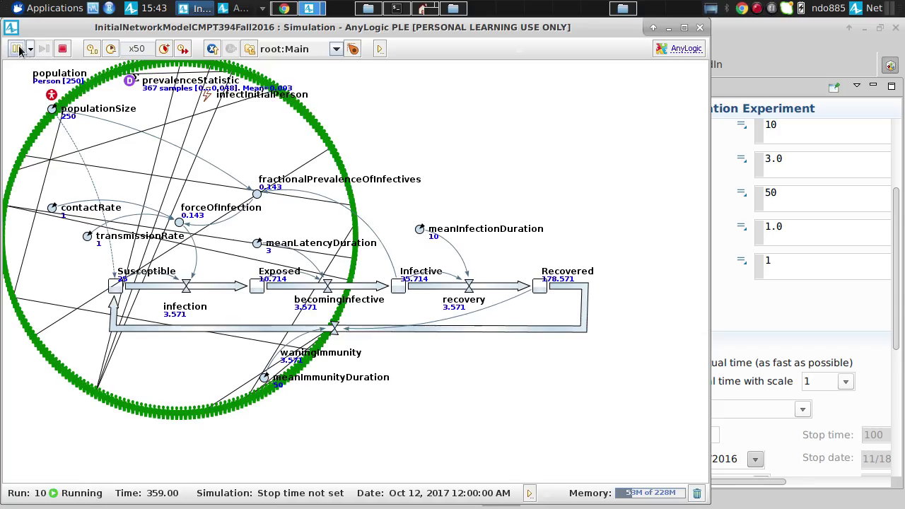
pyautogui.click(163, 49)
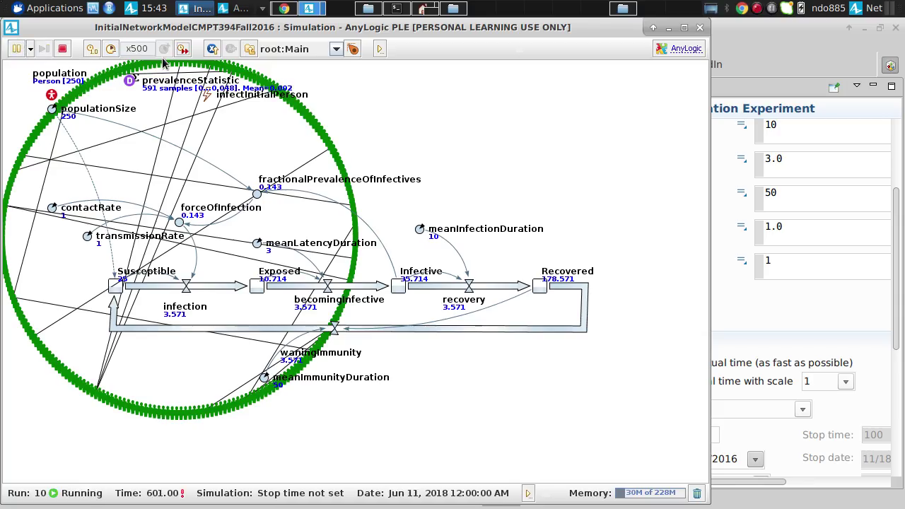
# Step: Stop and rerun the model at x500, and pause it to compare the ABM and aggregate prevalence curves
pyautogui.click(62, 48)
pyautogui.click(75, 130)
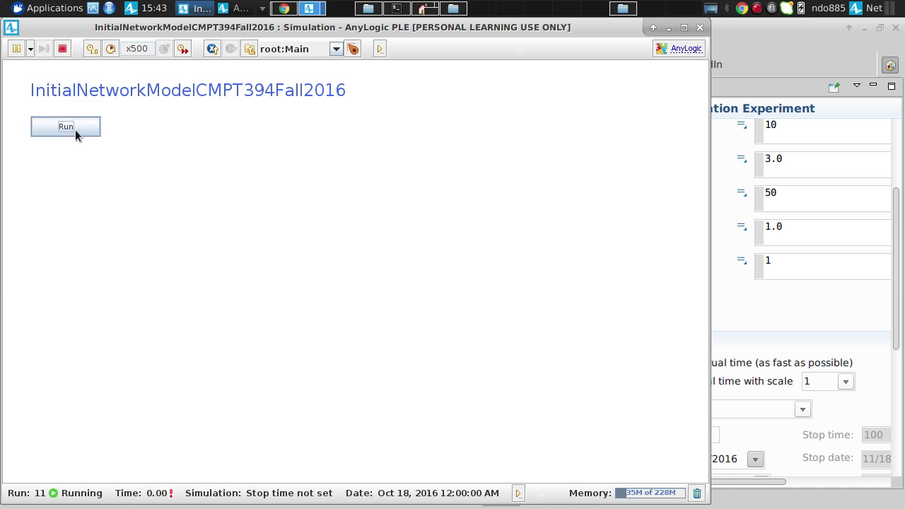
pyautogui.moveTo(225, 149); pyautogui.dragTo(129, 507)
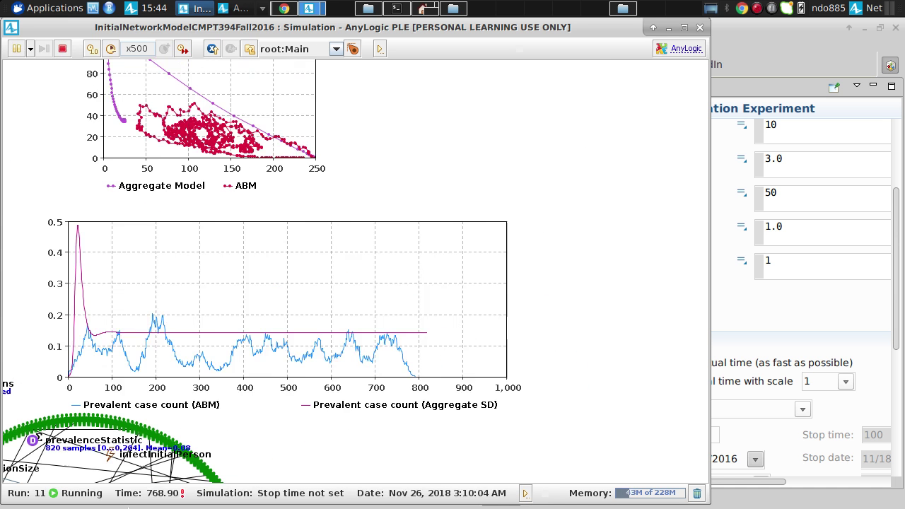
pyautogui.click(16, 51)
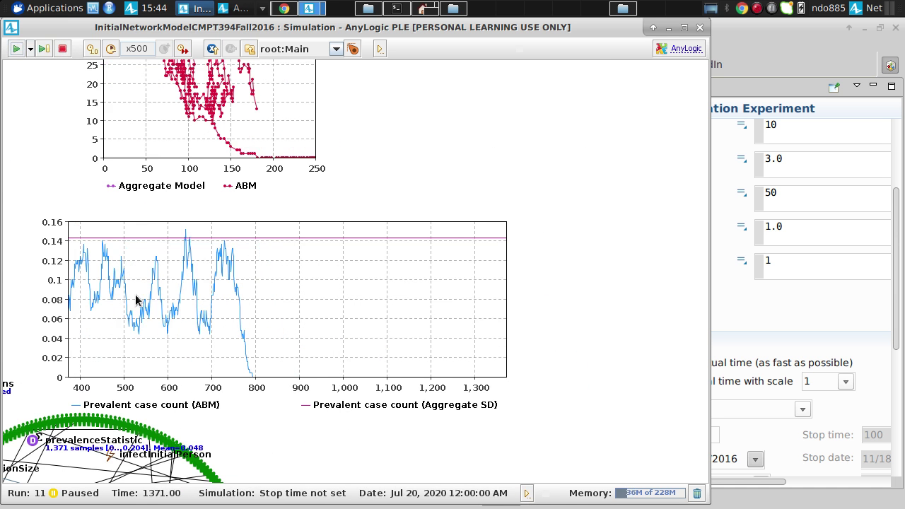
# Step: Close the simulation window and review the Randomness settings of the Simulation experiment
pyautogui.click(700, 28)
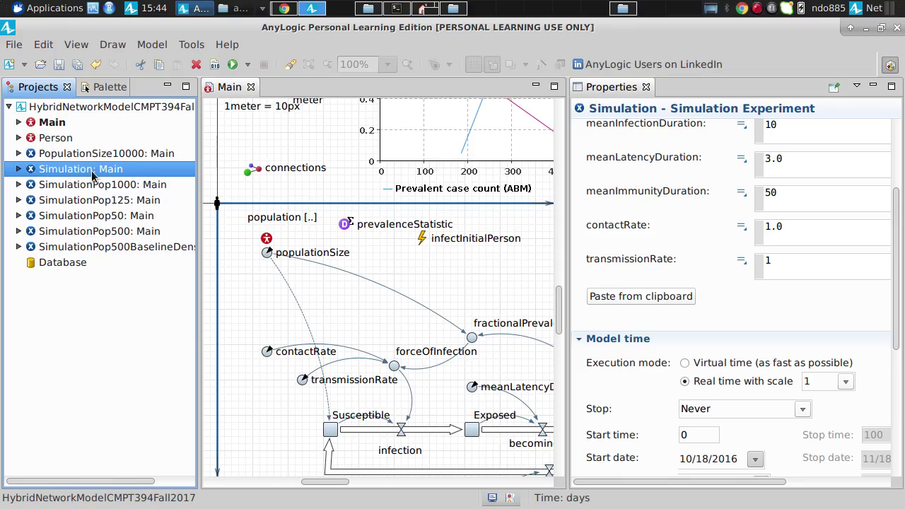
pyautogui.moveTo(896, 299); pyautogui.dragTo(904, 482)
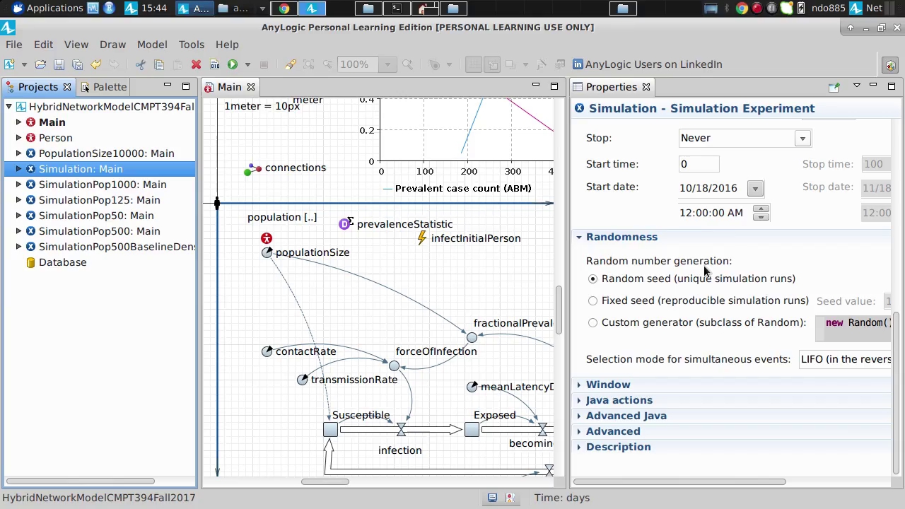
# Step: Set the network type of the Main agent type to Scale-free
pyautogui.click(54, 123)
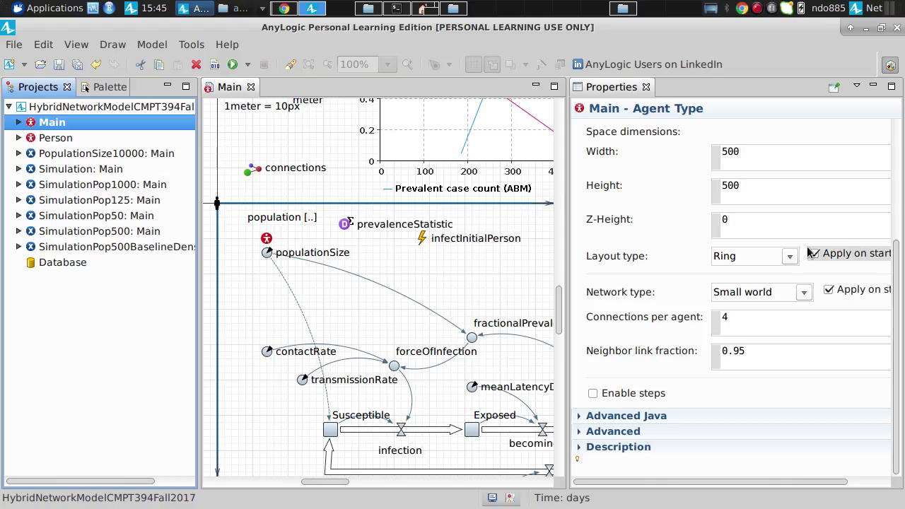
pyautogui.click(804, 292)
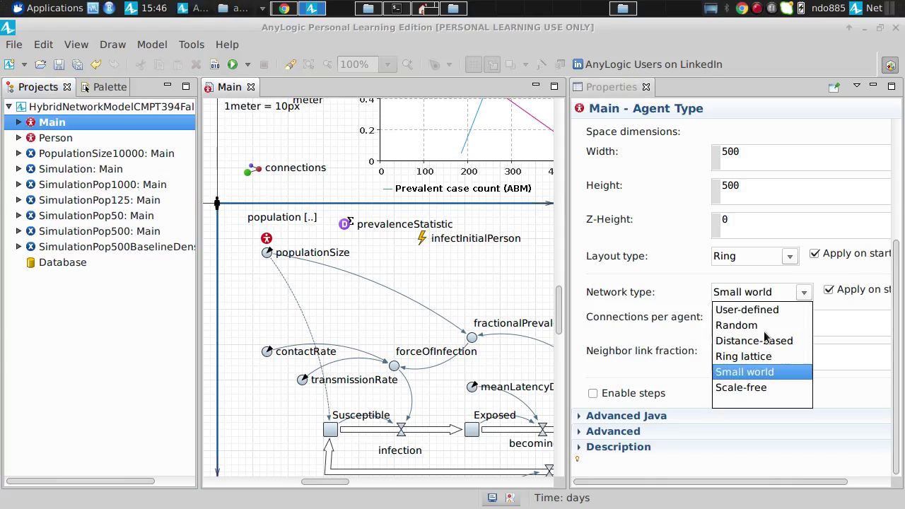
pyautogui.click(744, 389)
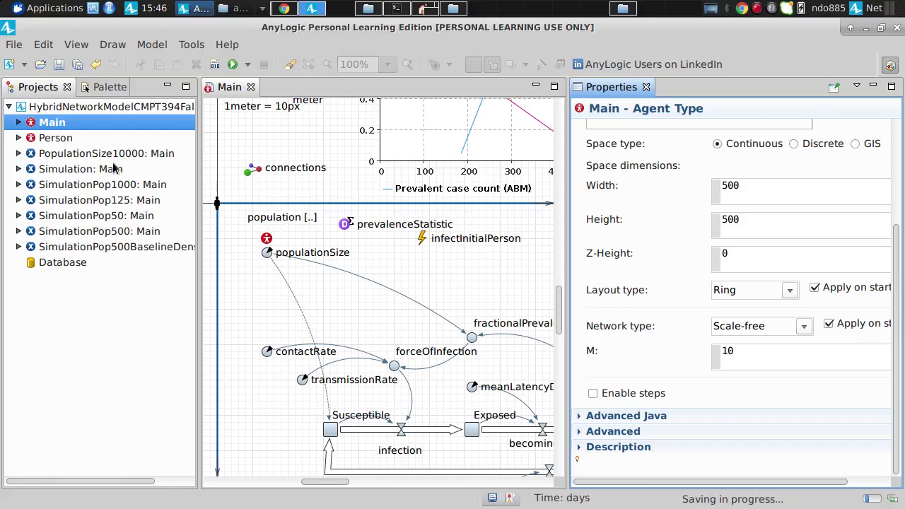
# Step: Run the Simulation experiment with the scale-free network and raise its speed to x5
pyautogui.rightClick(92, 169)
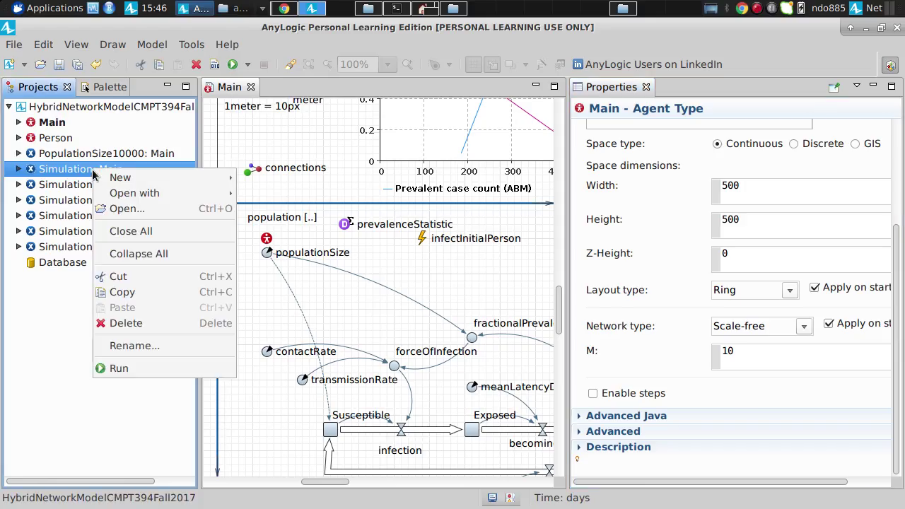
pyautogui.click(119, 369)
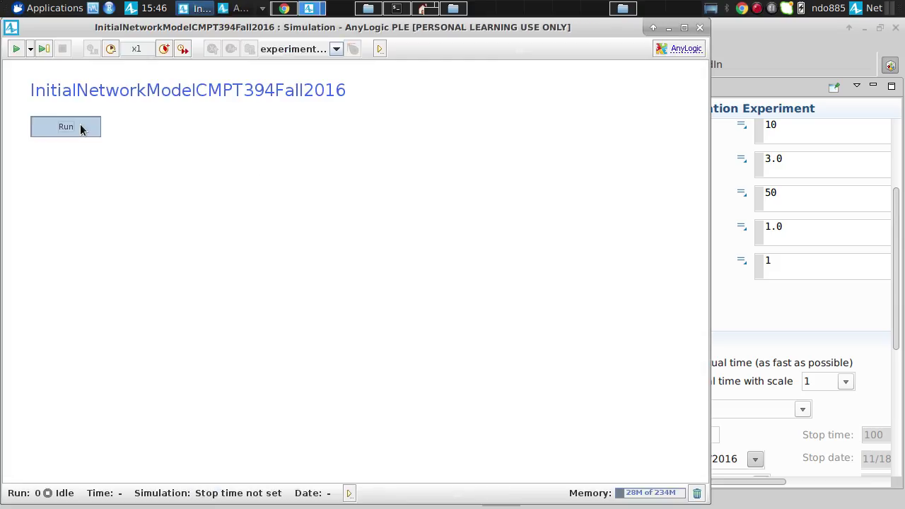
pyautogui.click(80, 127)
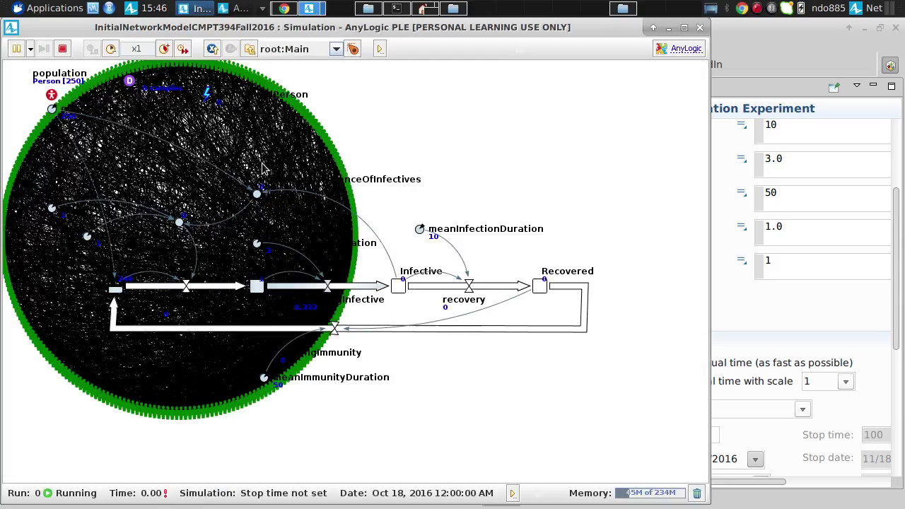
pyautogui.moveTo(261, 168); pyautogui.dragTo(278, 279)
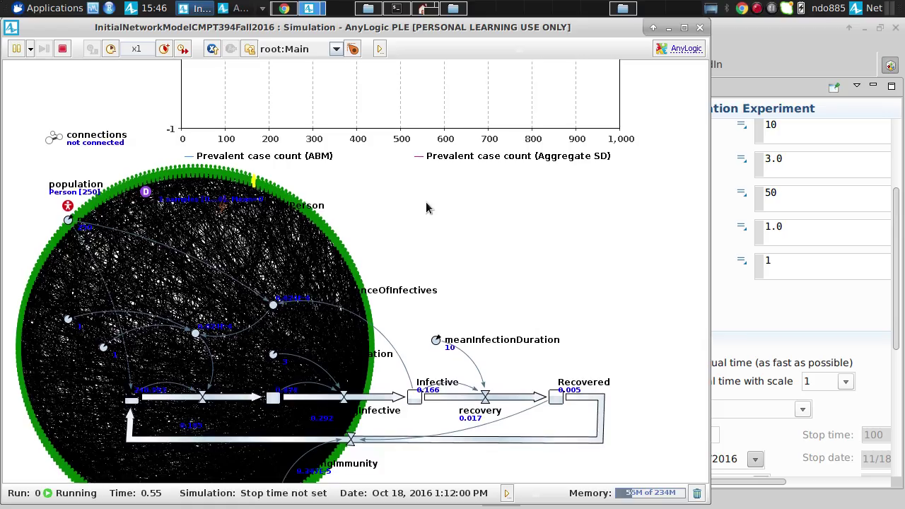
pyautogui.click(164, 49)
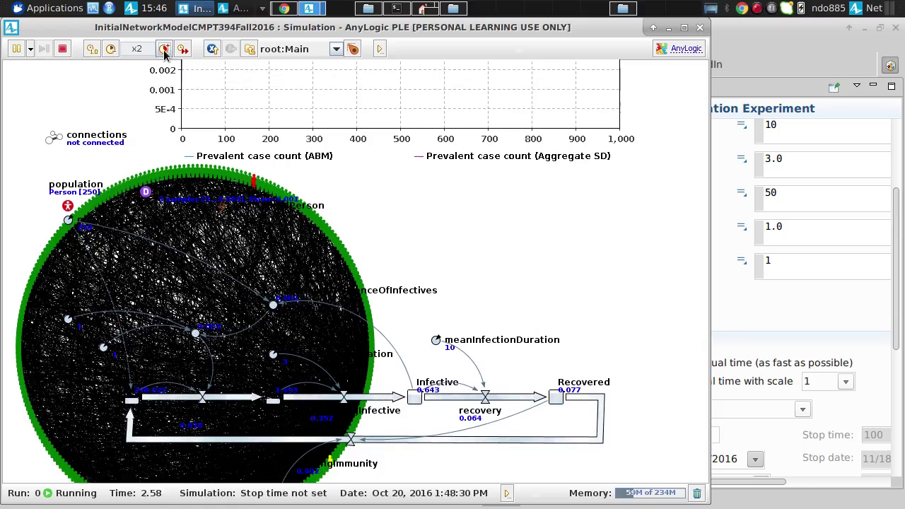
pyautogui.click(164, 48)
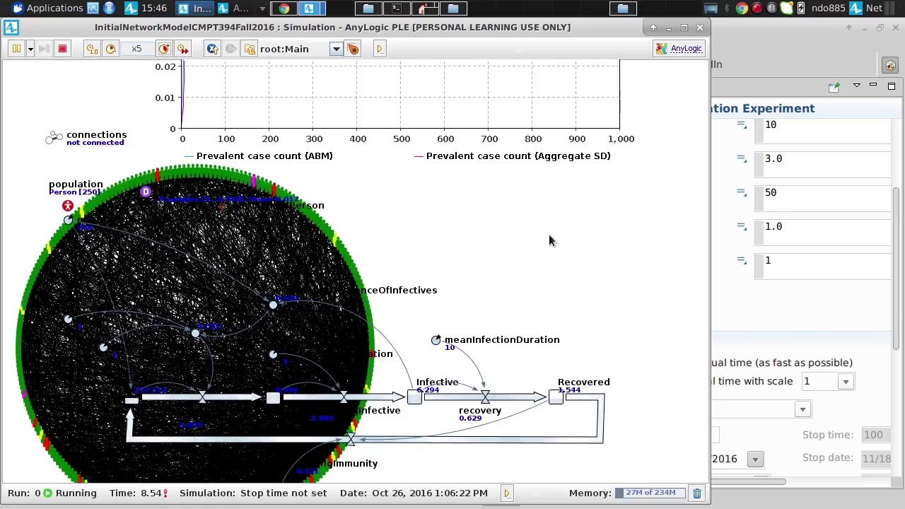
# Step: Follow both plots of the scale-free run while raising its speed to x50, and close the simulation window
pyautogui.moveTo(550, 235); pyautogui.dragTo(541, 506)
pyautogui.hotkey('alt', 'Tab')
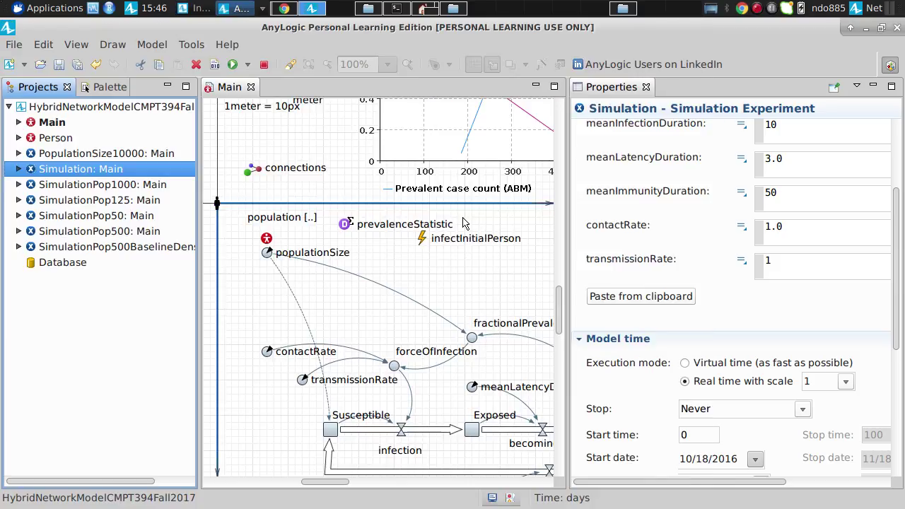
pyautogui.hotkey('alt', 'Tab')
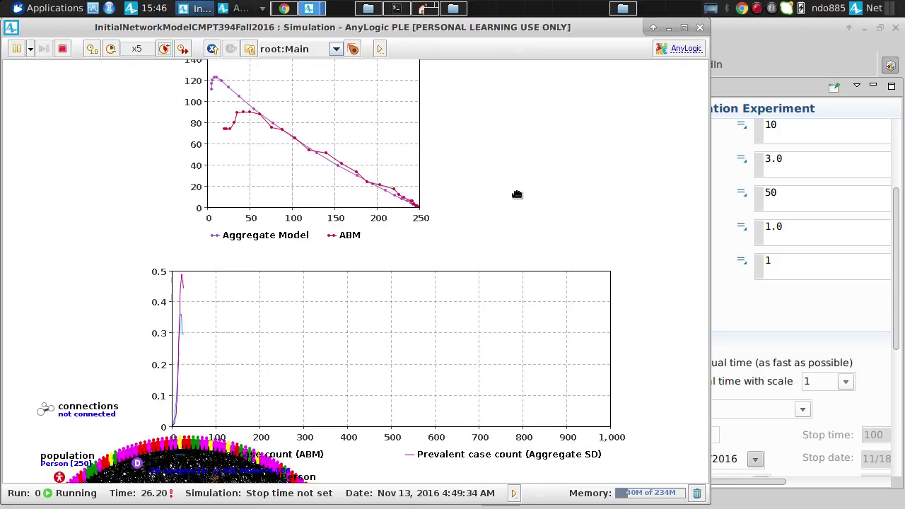
pyautogui.moveTo(517, 194); pyautogui.dragTo(517, 231)
pyautogui.click(162, 49)
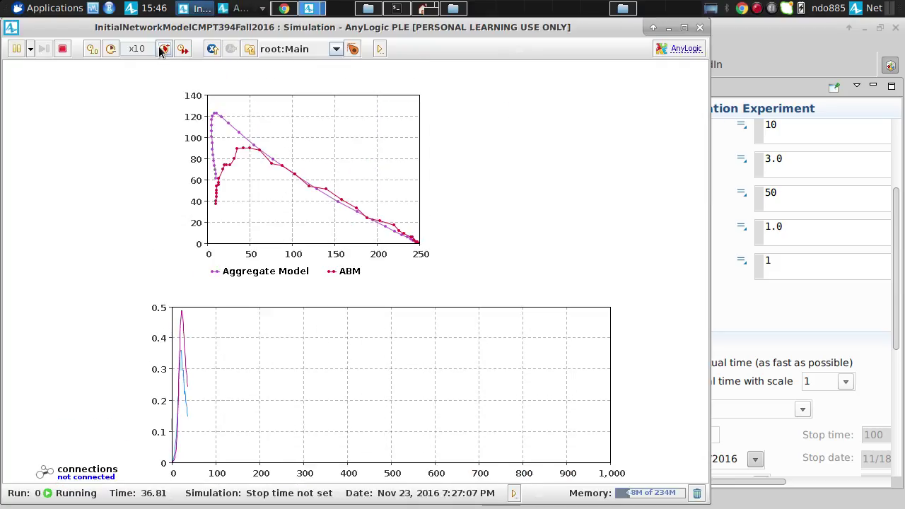
pyautogui.click(162, 50)
pyautogui.click(162, 50)
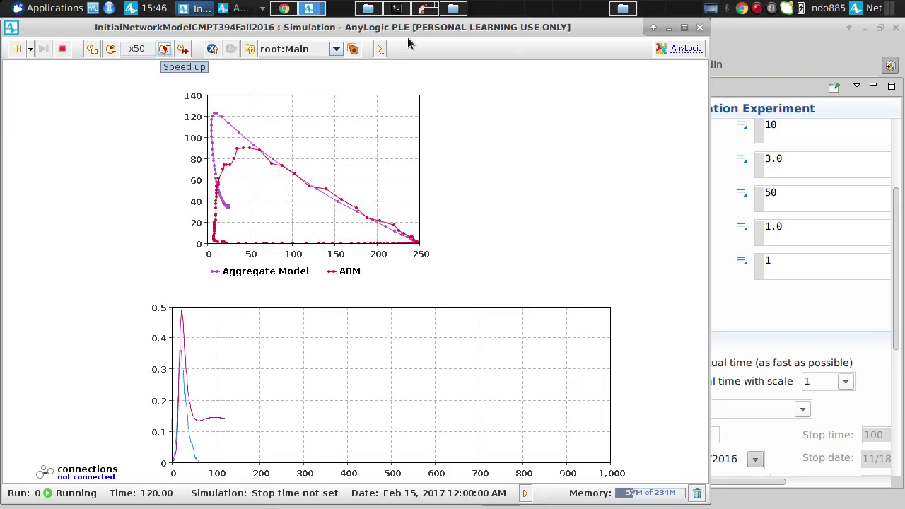
pyautogui.click(699, 28)
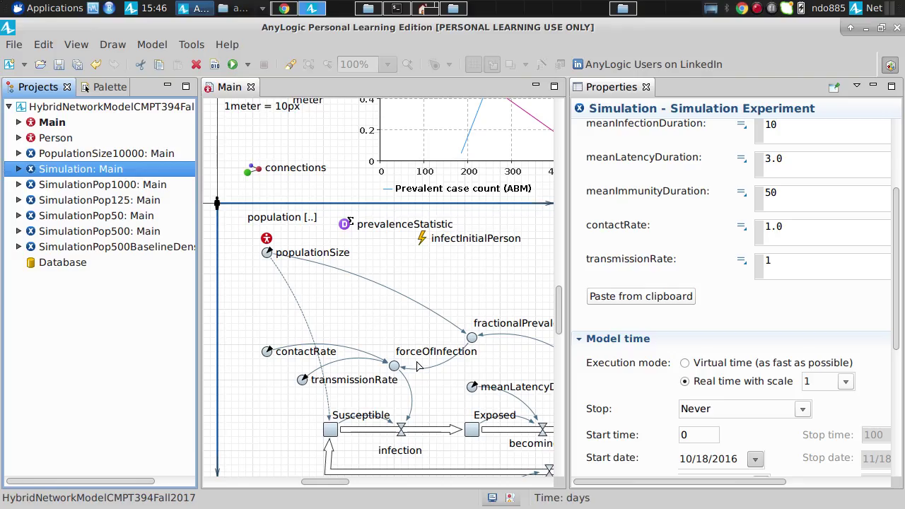
# Step: Set the scale-free network's M parameter to 4 in the Main agent type
pyautogui.click(52, 122)
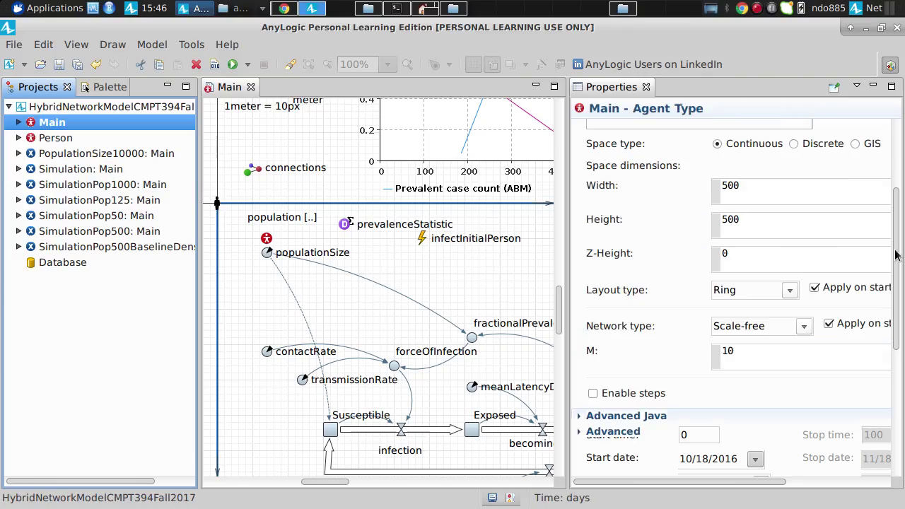
pyautogui.doubleClick(756, 351)
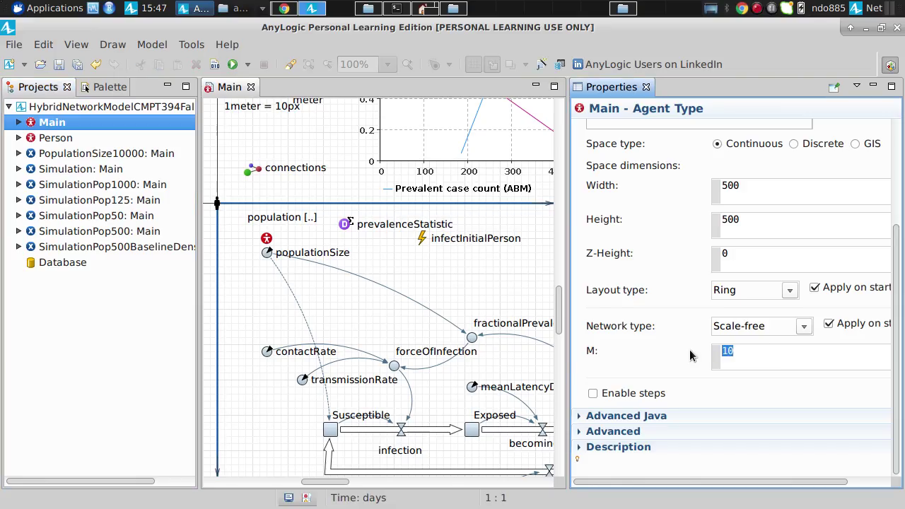
pyautogui.write('4')
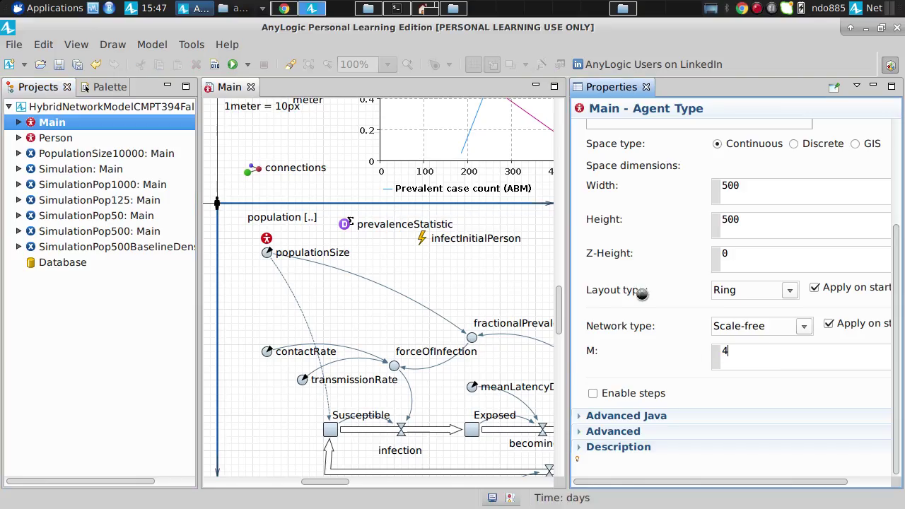
# Step: Save the model and run the Simulation experiment with the updated scale-free network
pyautogui.hotkey('ctrl', 's')
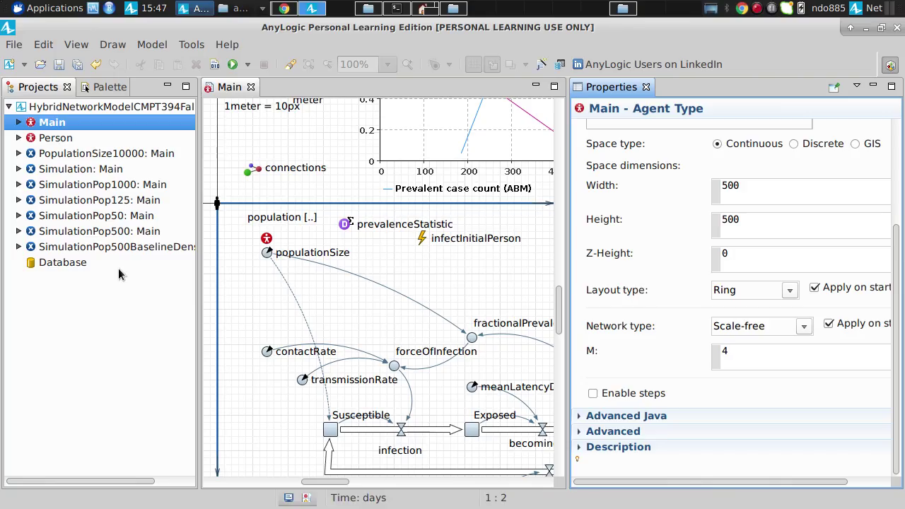
pyautogui.rightClick(61, 170)
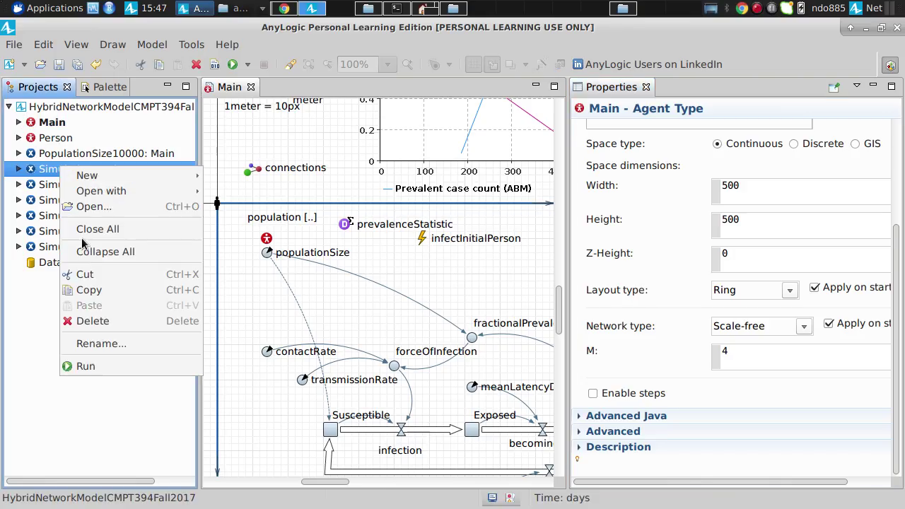
pyautogui.click(149, 366)
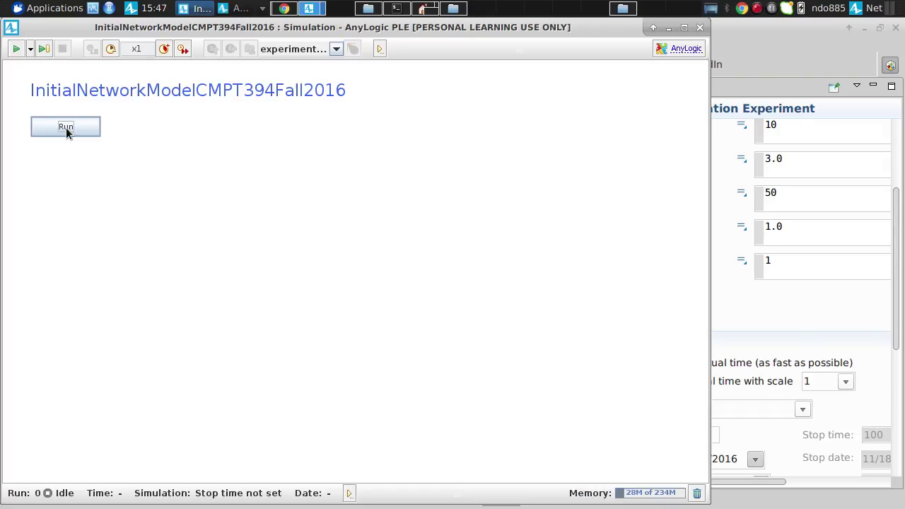
pyautogui.click(67, 129)
pyautogui.moveTo(184, 123); pyautogui.dragTo(310, 177)
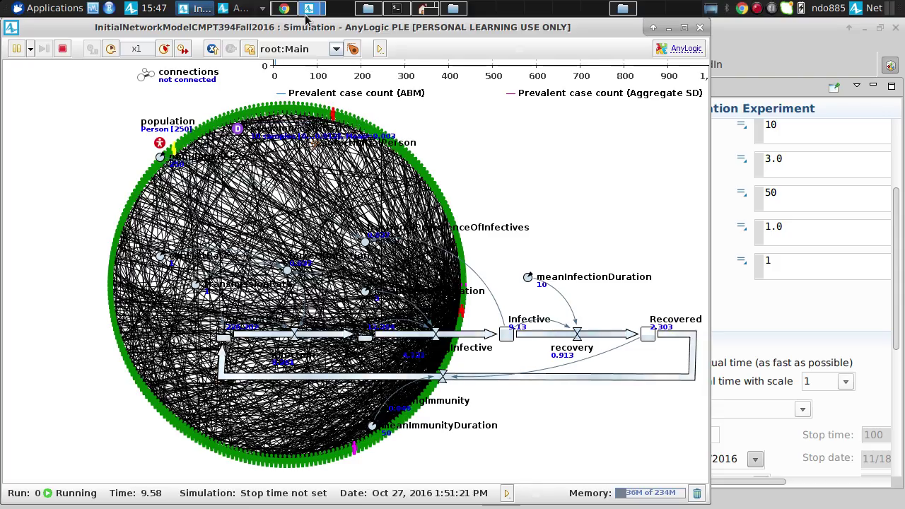
# Step: Inspect the infection statechart of population[0] in the running model and return to the Main agent's view
pyautogui.click(302, 51)
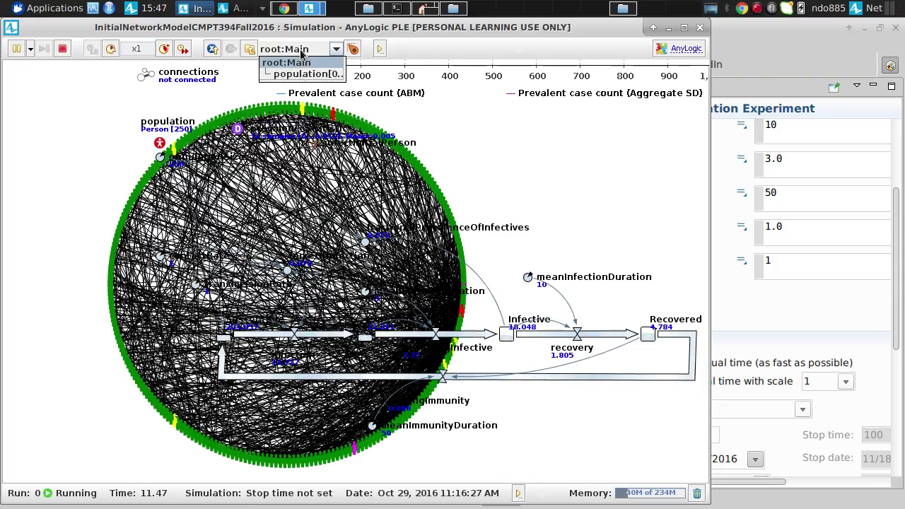
pyautogui.click(297, 73)
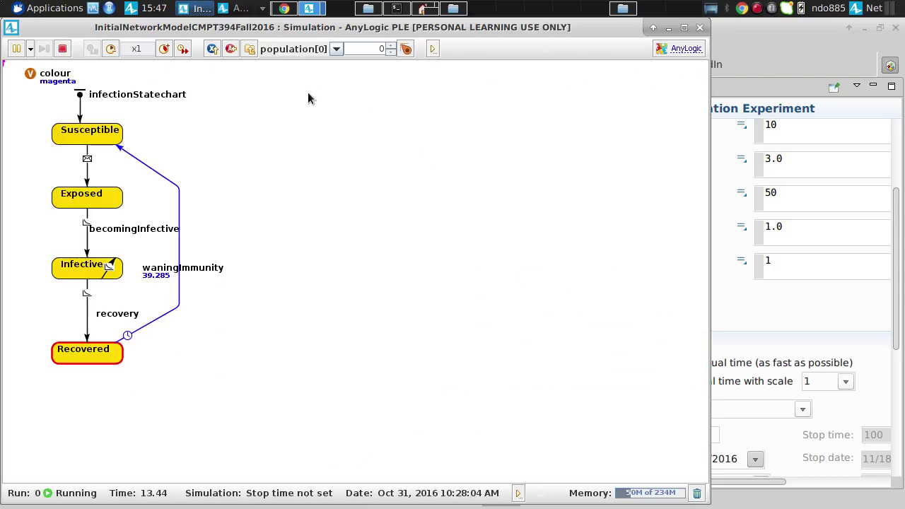
pyautogui.click(250, 48)
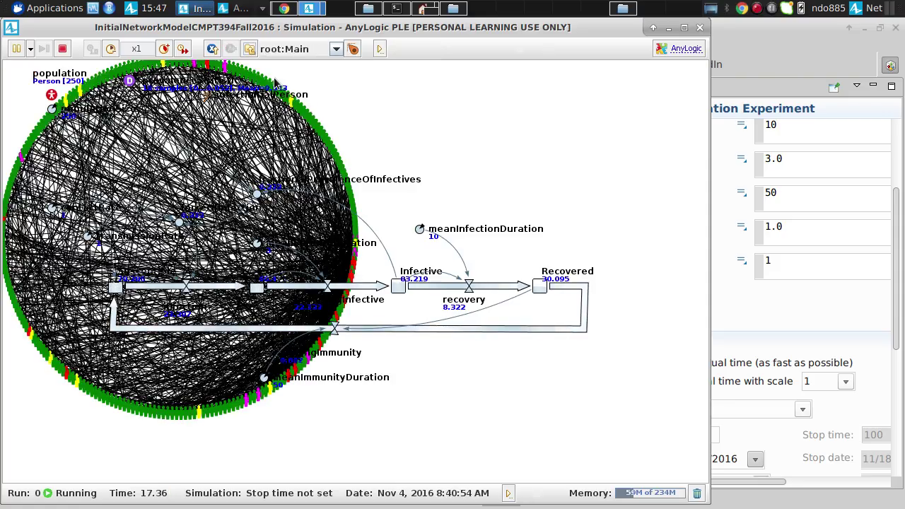
# Step: Follow the state space plot of the run while raising the simulation speed to x10 and then x100
pyautogui.moveTo(434, 146); pyautogui.dragTo(433, 469)
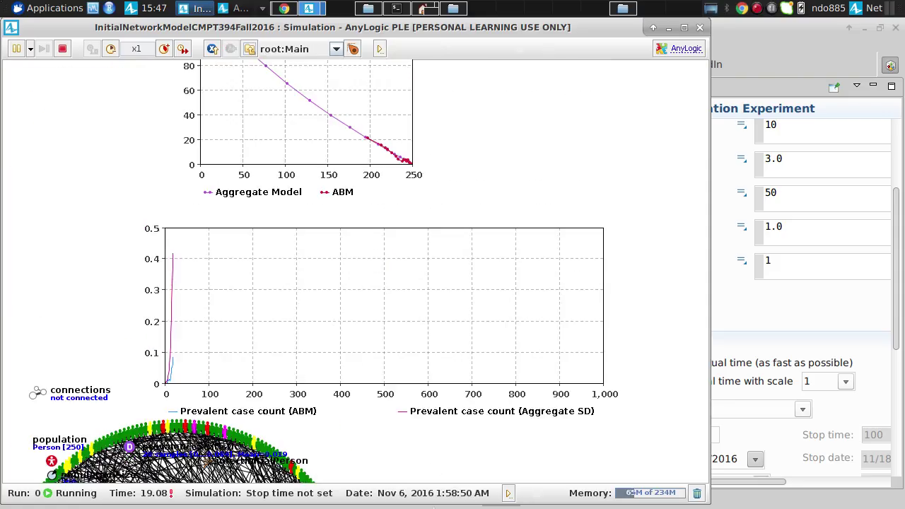
pyautogui.moveTo(287, 145); pyautogui.dragTo(268, 328)
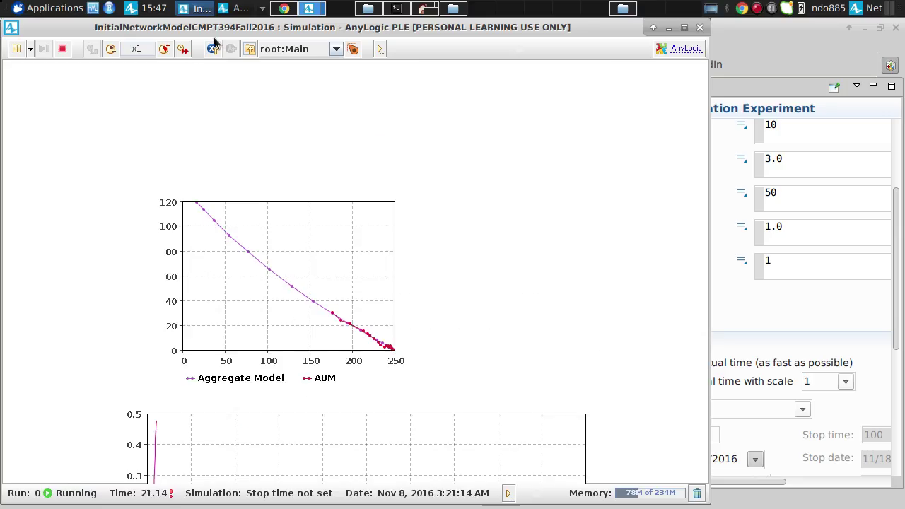
pyautogui.click(163, 49)
pyautogui.click(163, 48)
pyautogui.click(163, 49)
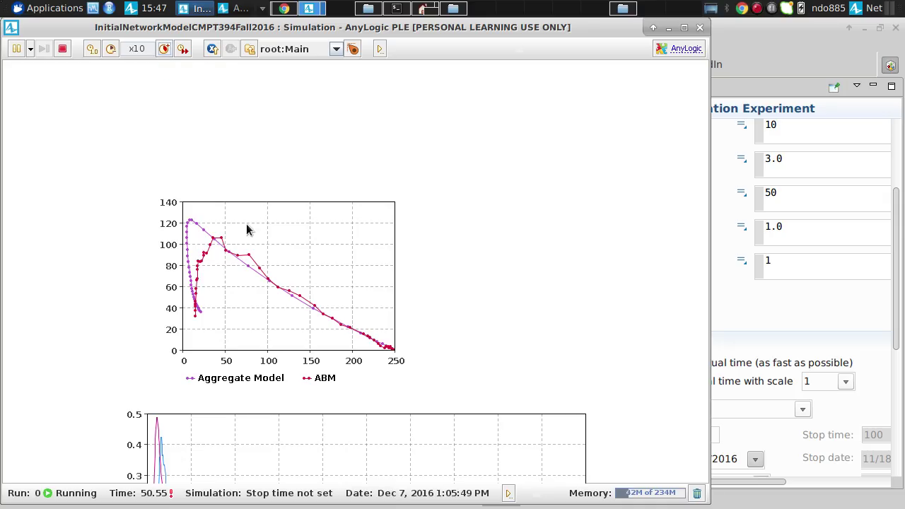
pyautogui.click(163, 49)
pyautogui.click(163, 48)
pyautogui.click(163, 49)
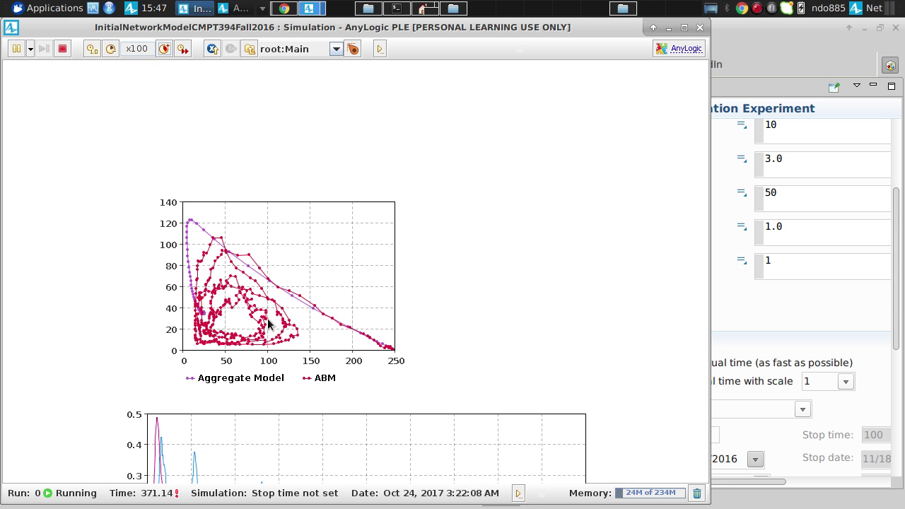
# Step: Examine the prevalence plot comparing ABM and Aggregate SD, and raise the simulation speed to x500
pyautogui.moveTo(340, 342); pyautogui.dragTo(353, 62)
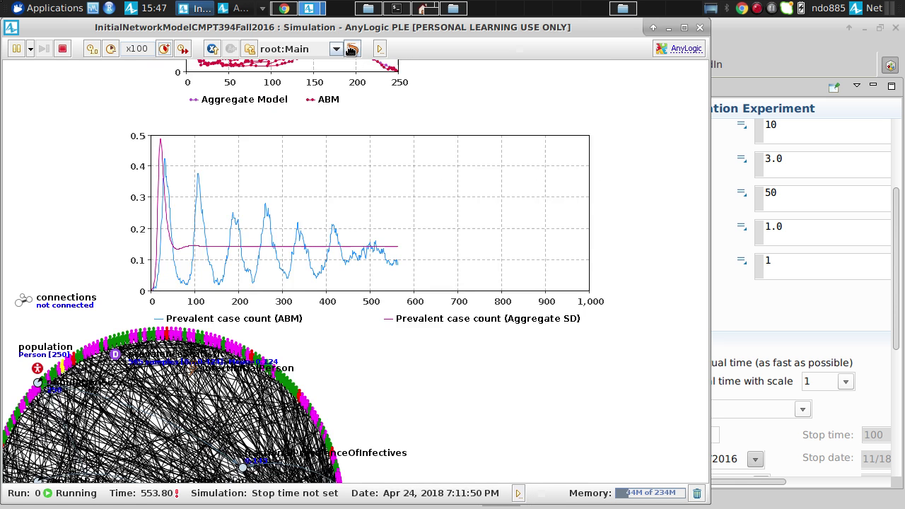
pyautogui.moveTo(347, 108); pyautogui.dragTo(358, 95)
pyautogui.moveTo(370, 376); pyautogui.dragTo(371, 178)
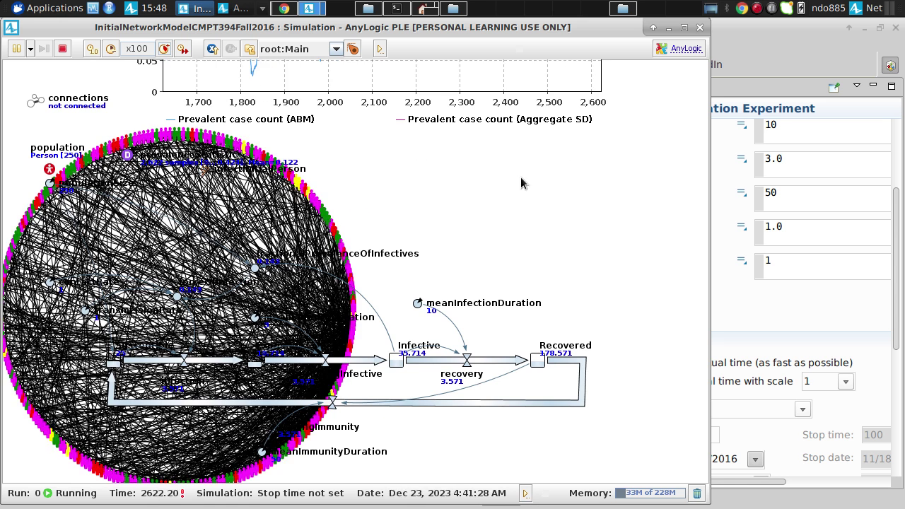
pyautogui.moveTo(521, 182); pyautogui.dragTo(488, 271)
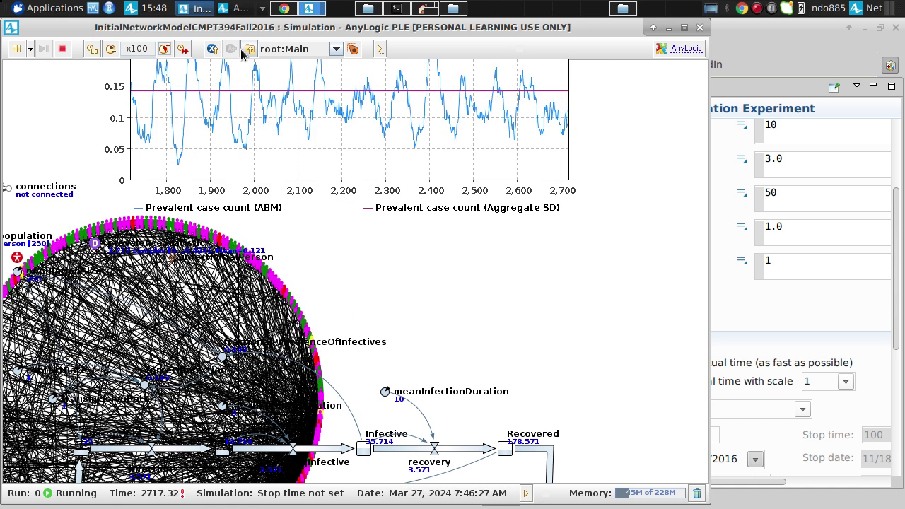
pyautogui.click(164, 48)
pyautogui.click(164, 48)
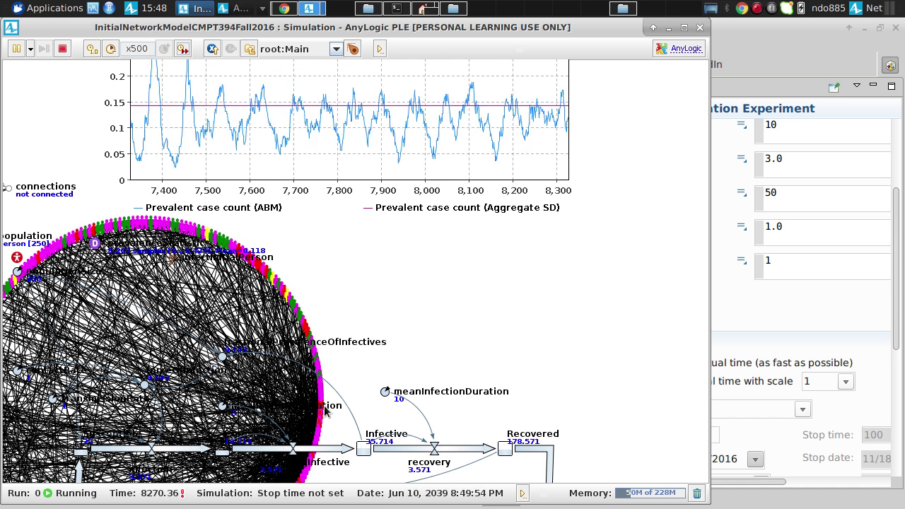
# Step: Examine the long-run prevalence plot and switch the run to virtual time, as fast as possible
pyautogui.moveTo(324, 405); pyautogui.dragTo(313, 385)
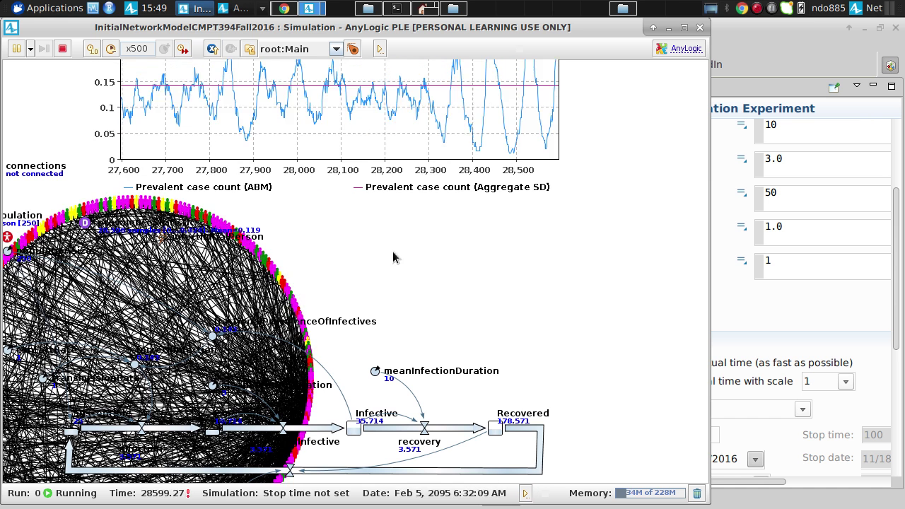
pyautogui.moveTo(392, 251); pyautogui.dragTo(359, 347)
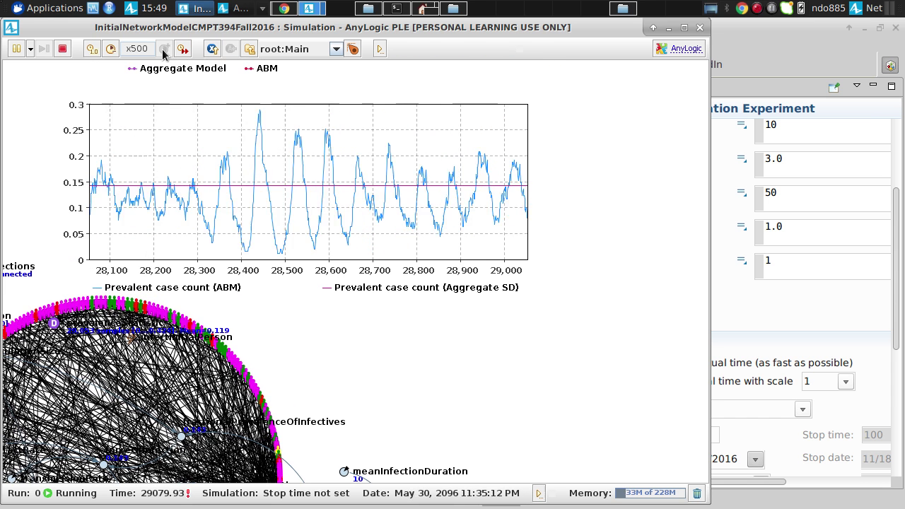
pyautogui.click(182, 48)
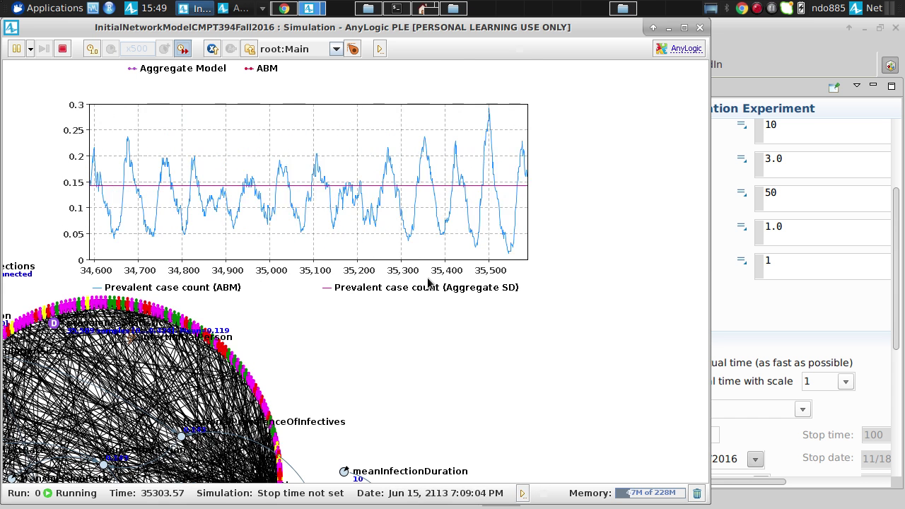
pyautogui.moveTo(497, 386); pyautogui.dragTo(639, 262)
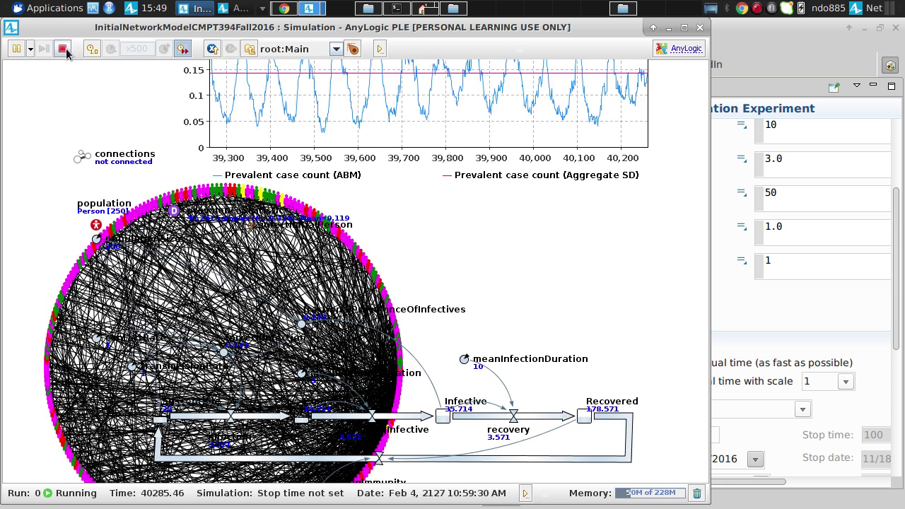
# Step: Stop and restart the simulation, follow the new run's prevalence plot and agent network, and close the simulation window
pyautogui.click(62, 48)
pyautogui.click(85, 138)
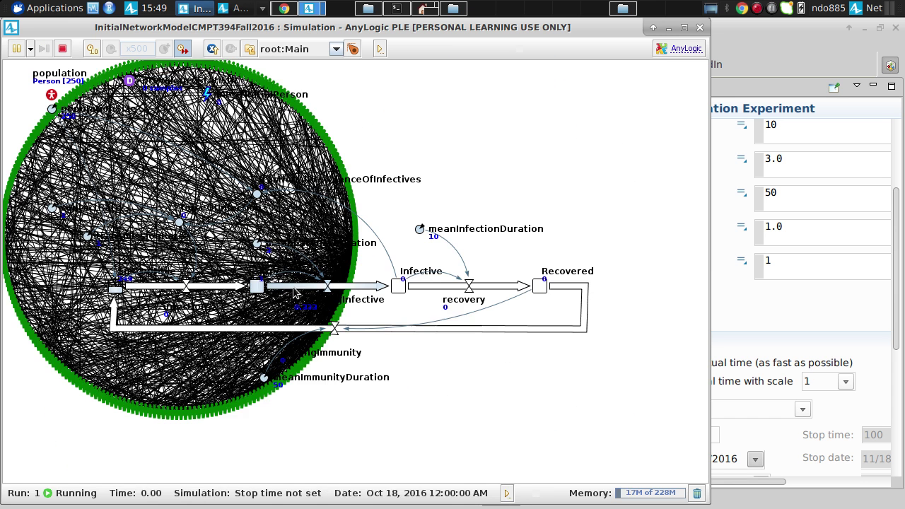
pyautogui.moveTo(465, 158); pyautogui.dragTo(521, 216)
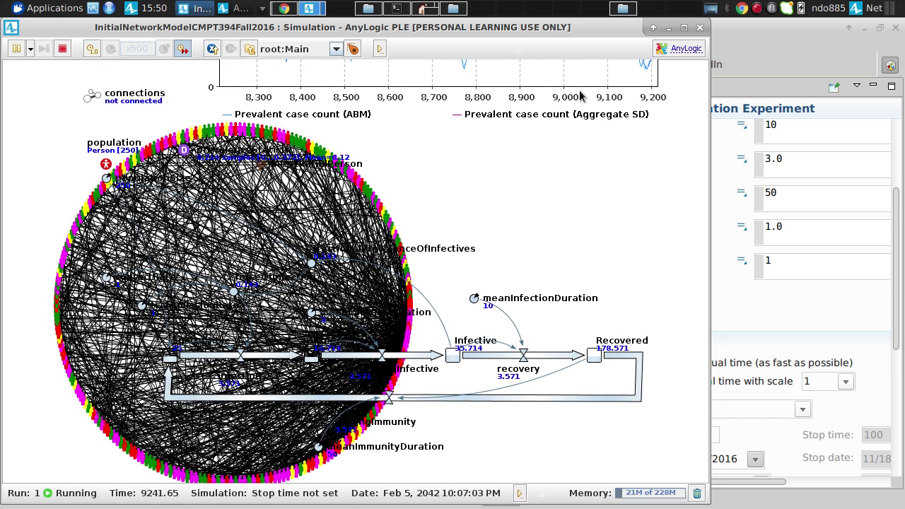
pyautogui.moveTo(597, 134); pyautogui.dragTo(563, 267)
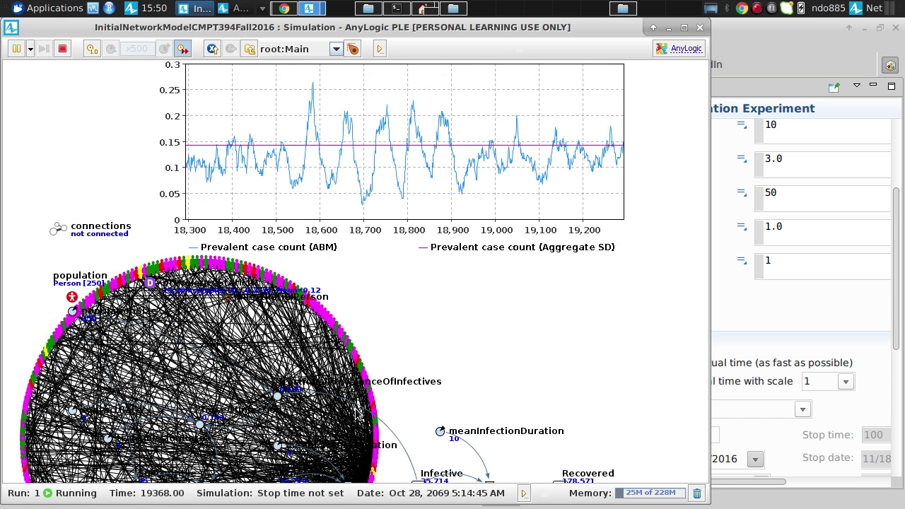
pyautogui.moveTo(418, 384); pyautogui.dragTo(418, 281)
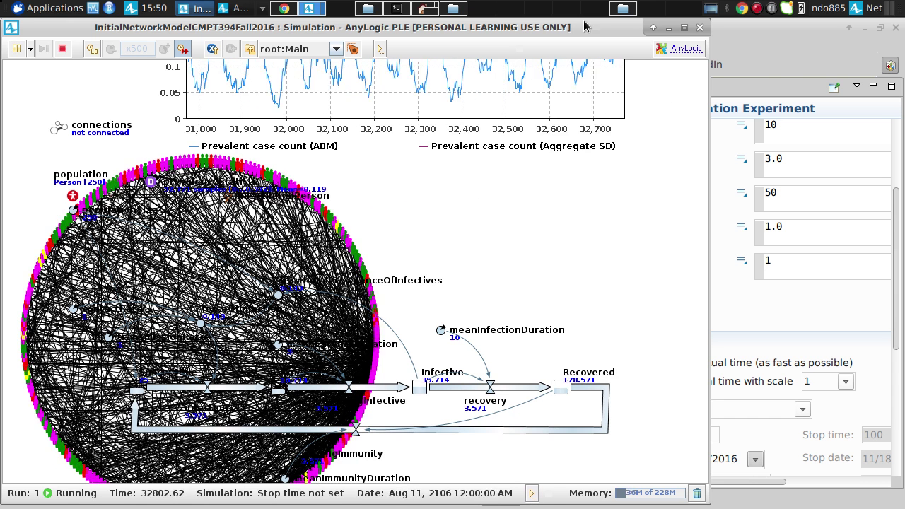
pyautogui.click(696, 29)
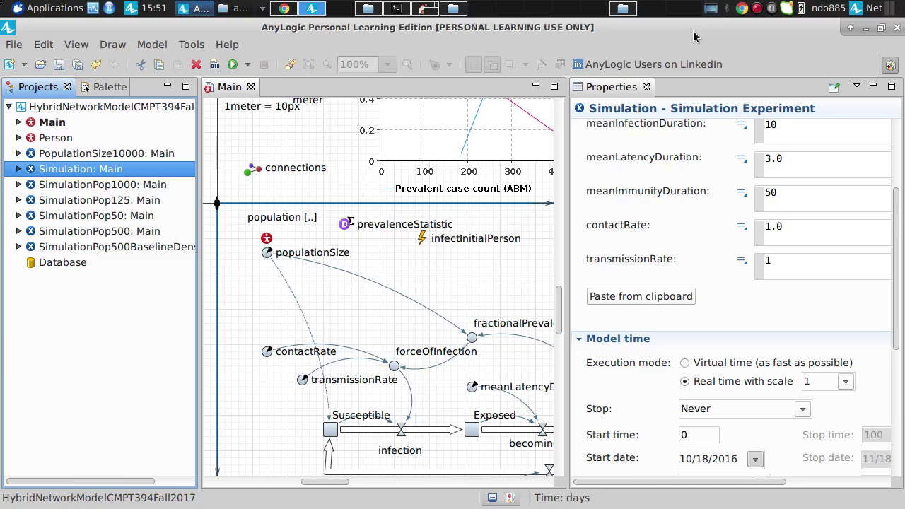
pyautogui.moveTo(557, 318); pyautogui.dragTo(535, 379)
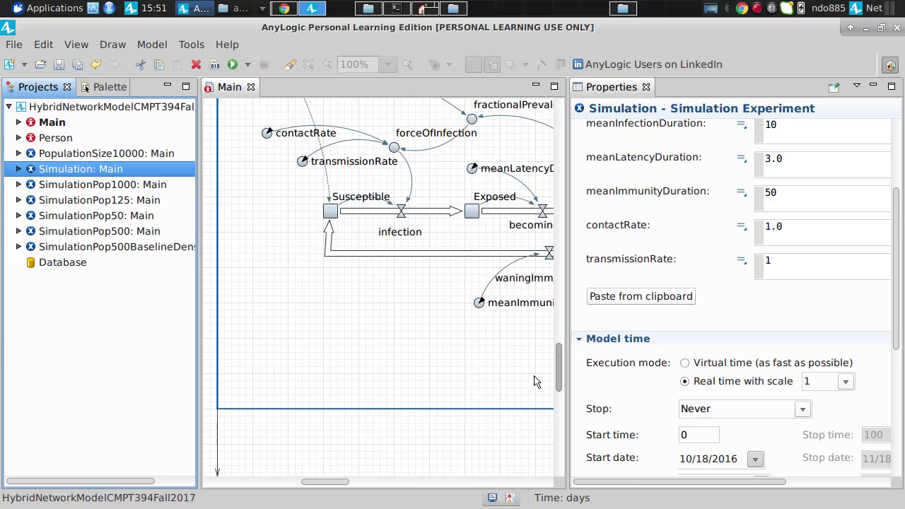
pyautogui.moveTo(325, 482); pyautogui.dragTo(380, 484)
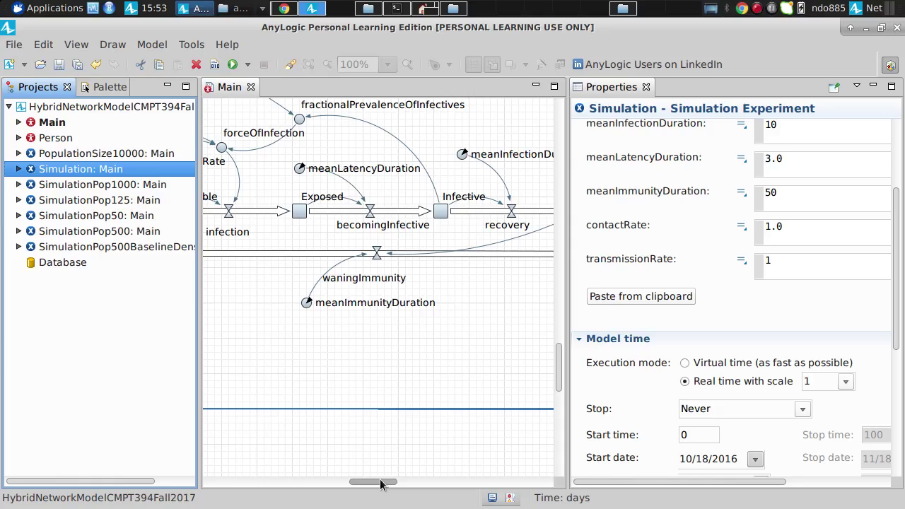
pyautogui.hotkey('alt', 'Tab')
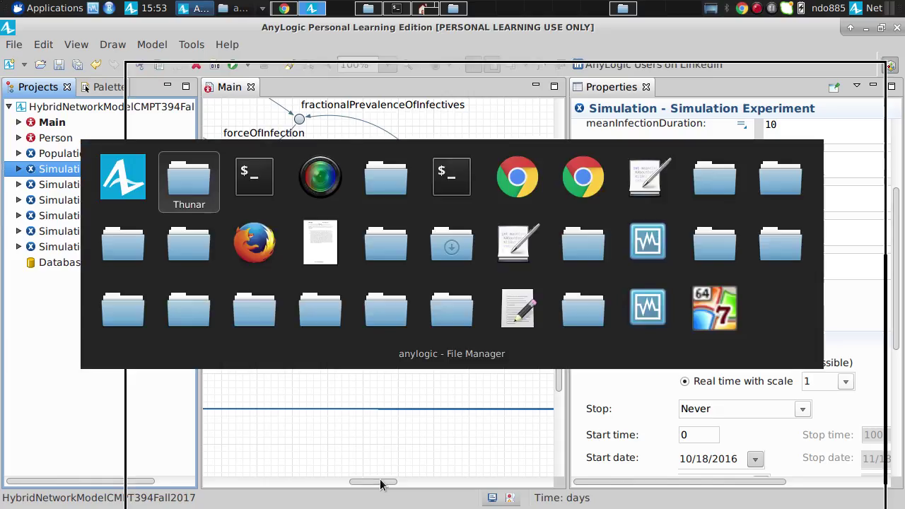
pyautogui.hotkey('alt', 'Tab')
pyautogui.hotkey('alt', 'Tab')
pyautogui.hotkey('alt', 'Tab')
pyautogui.hotkey('alt', 'shift', 'Tab')
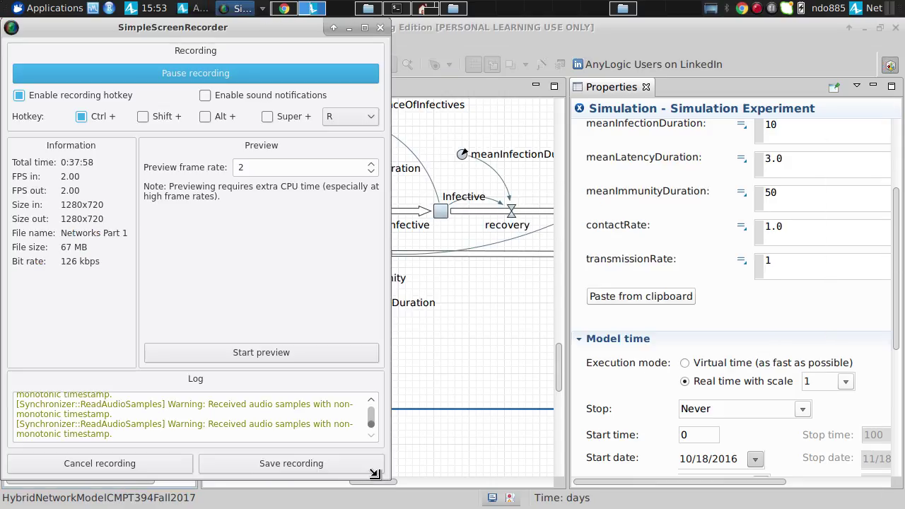